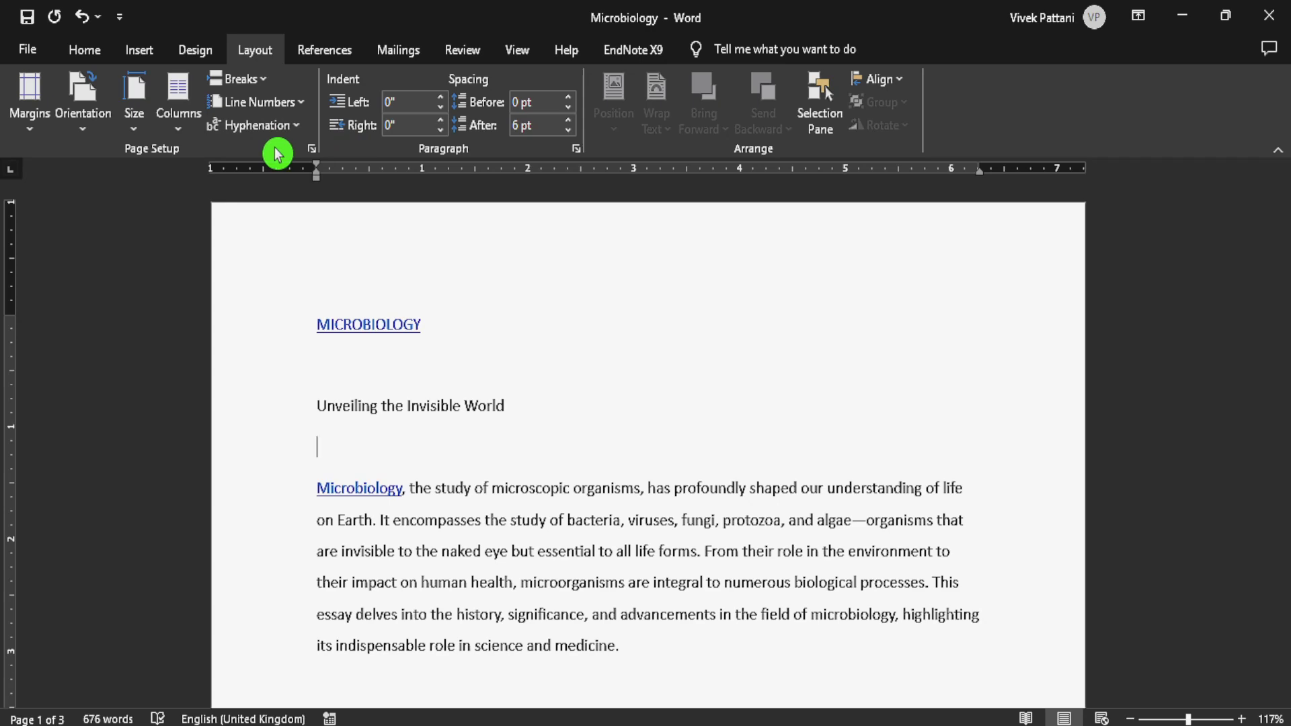
# Set the document's paper size to A4 and apply the one-column layout.
pyautogui.click(132, 121)
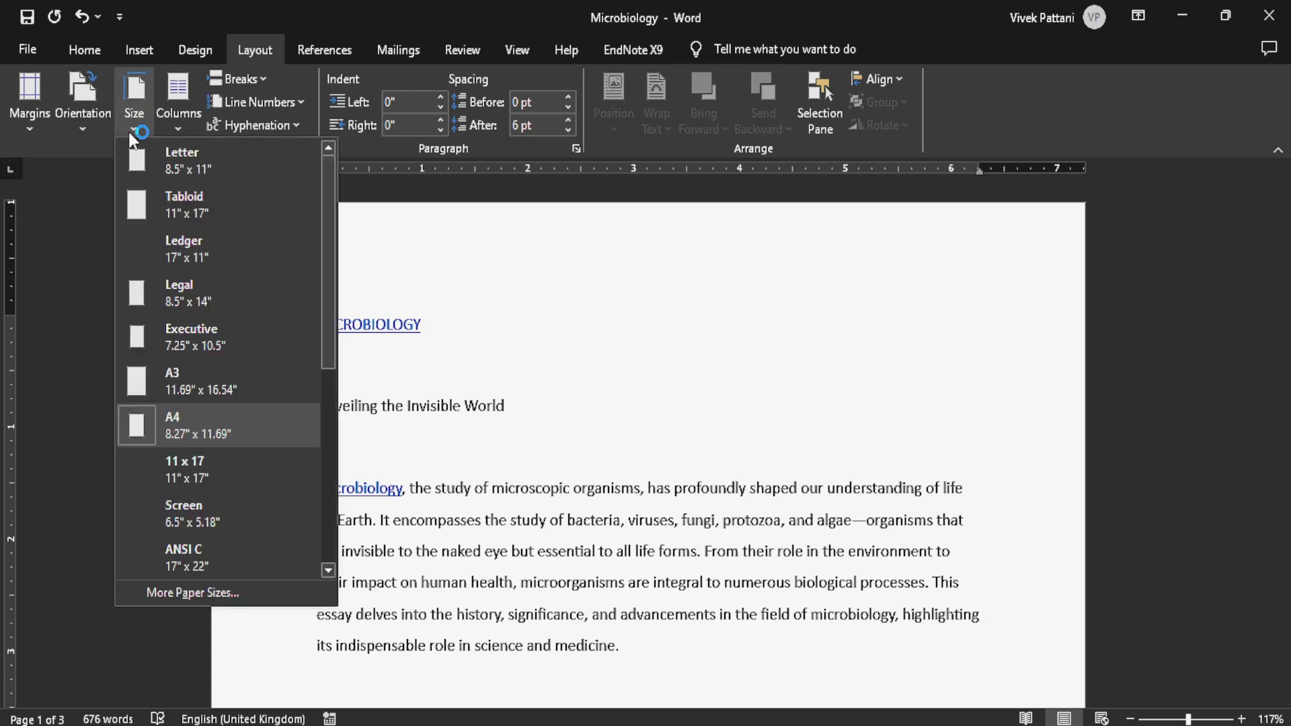
pyautogui.click(184, 418)
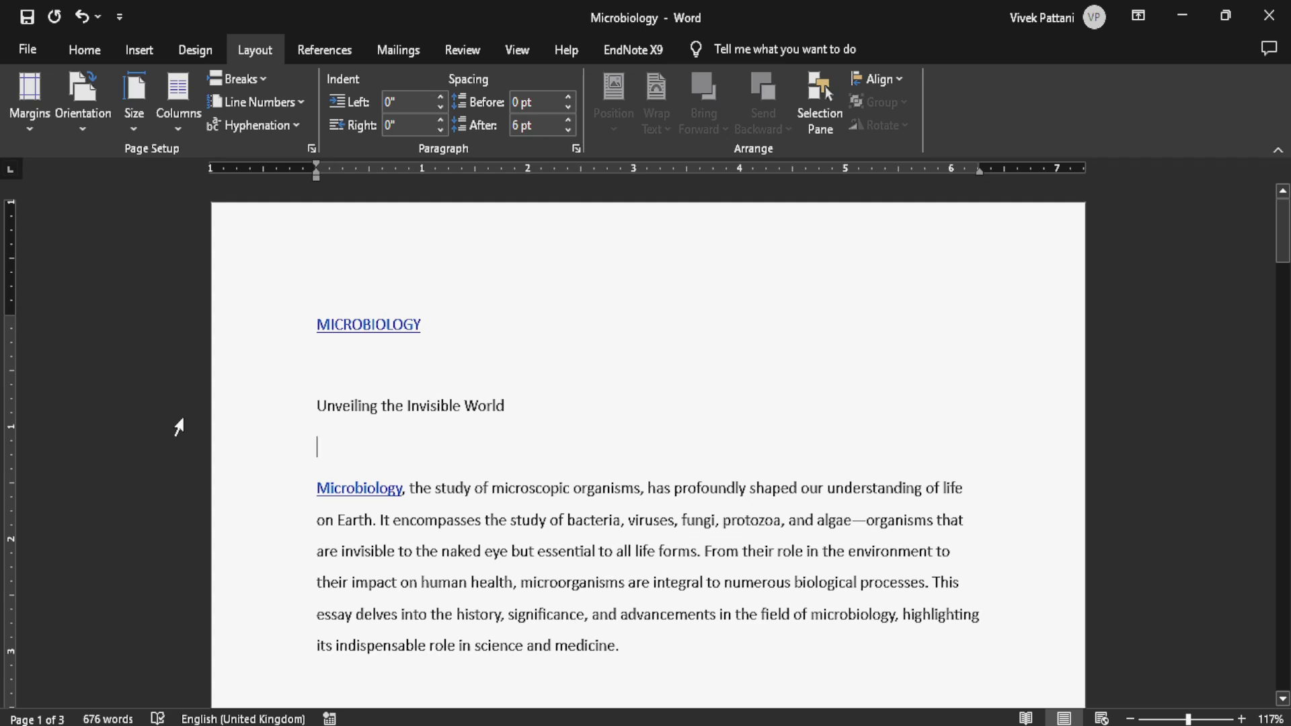
pyautogui.click(180, 128)
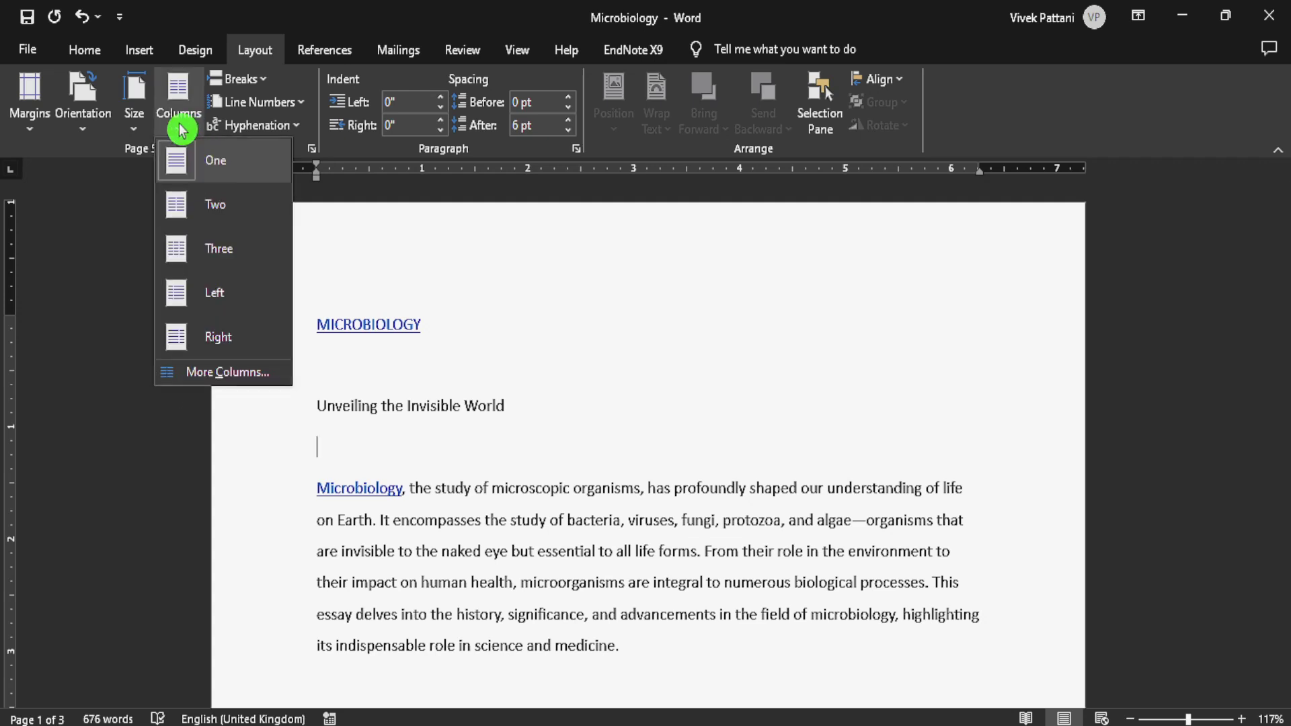
pyautogui.click(178, 172)
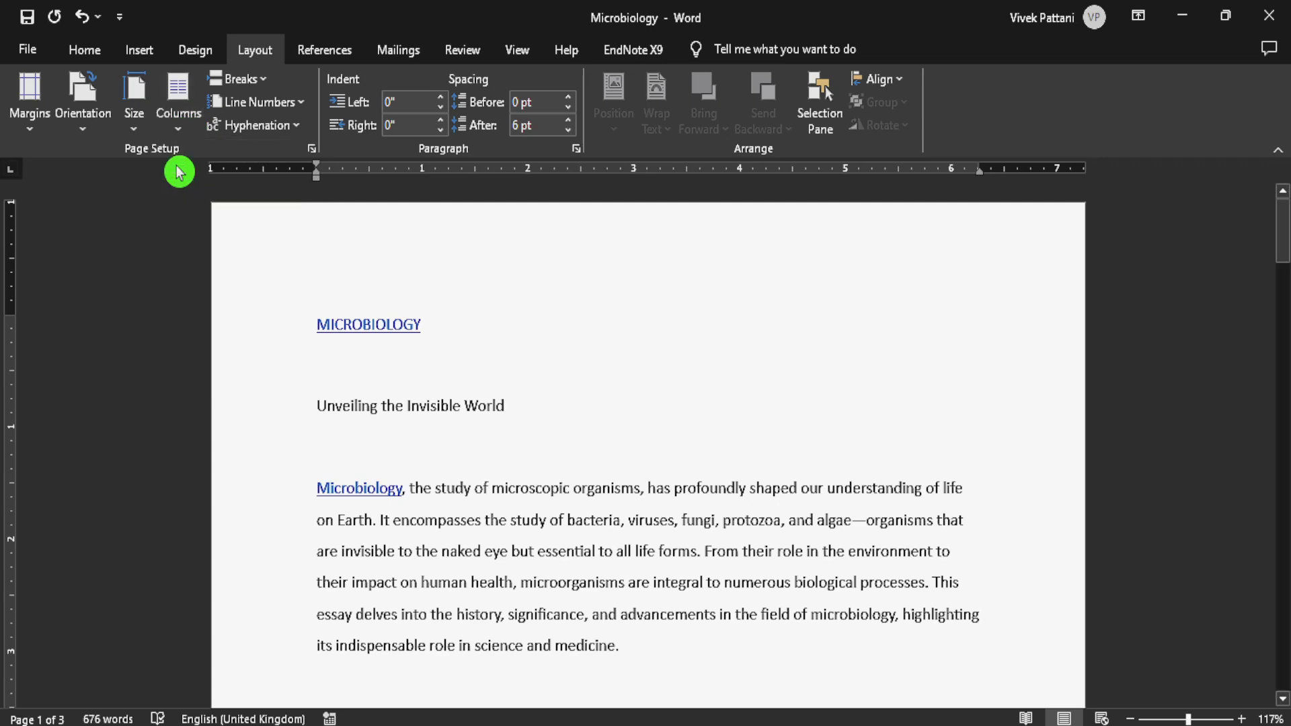
# Try choosing Custom size as the paper size for the whole document in Page Setup.
pyautogui.click(136, 130)
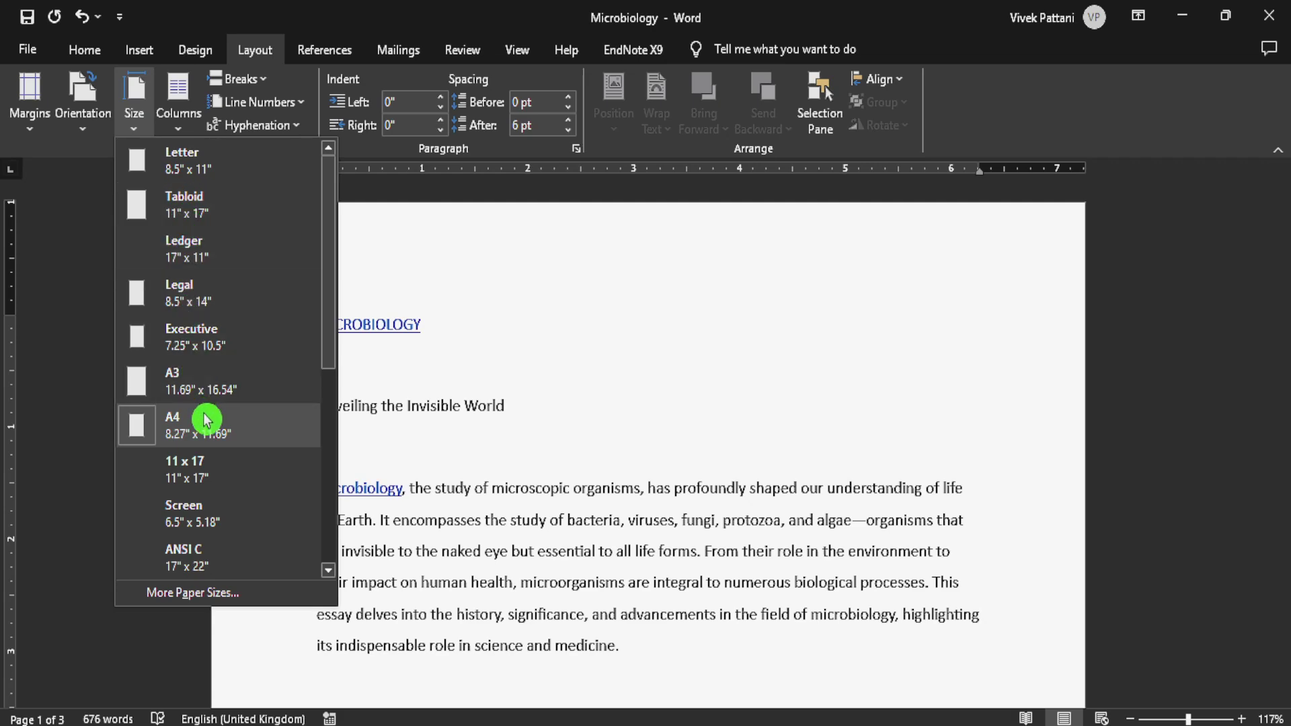
pyautogui.scroll(-3, 225, 394)
pyautogui.scroll(3, 225, 432)
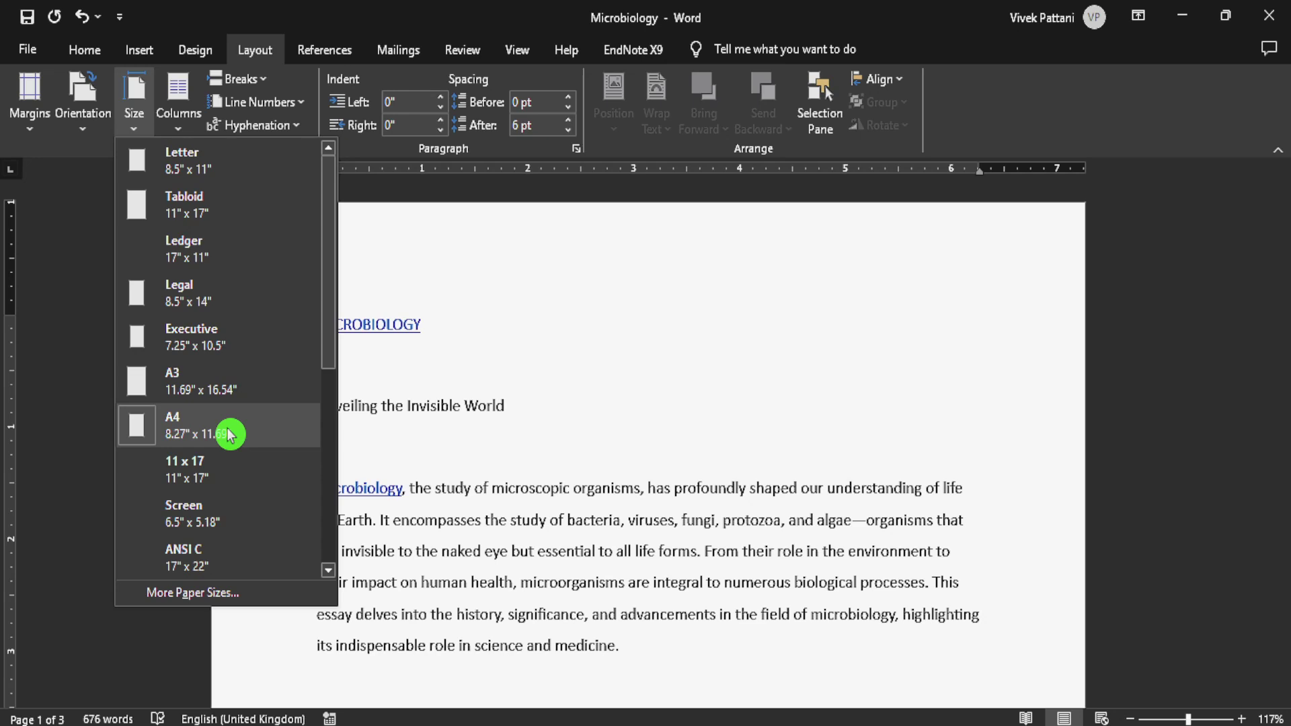
pyautogui.scroll(-3, 225, 432)
pyautogui.click(188, 592)
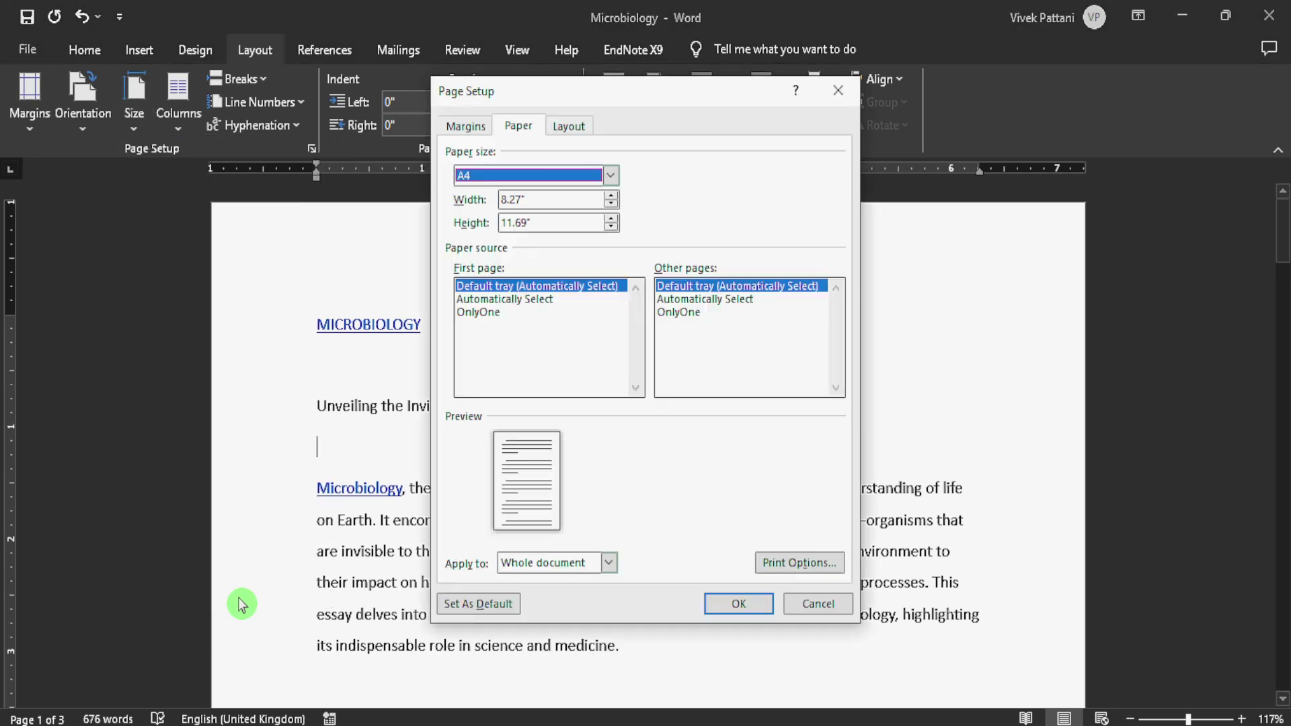
pyautogui.click(611, 177)
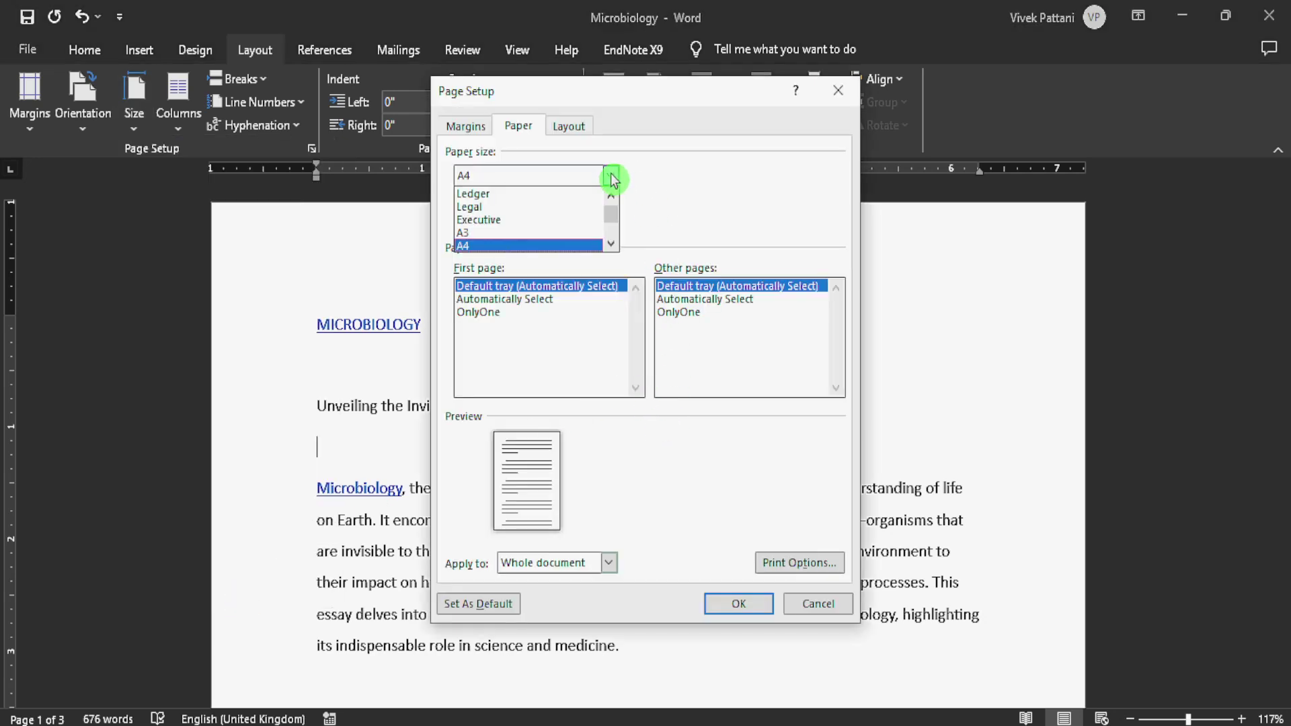
pyautogui.moveTo(613, 217); pyautogui.dragTo(614, 244)
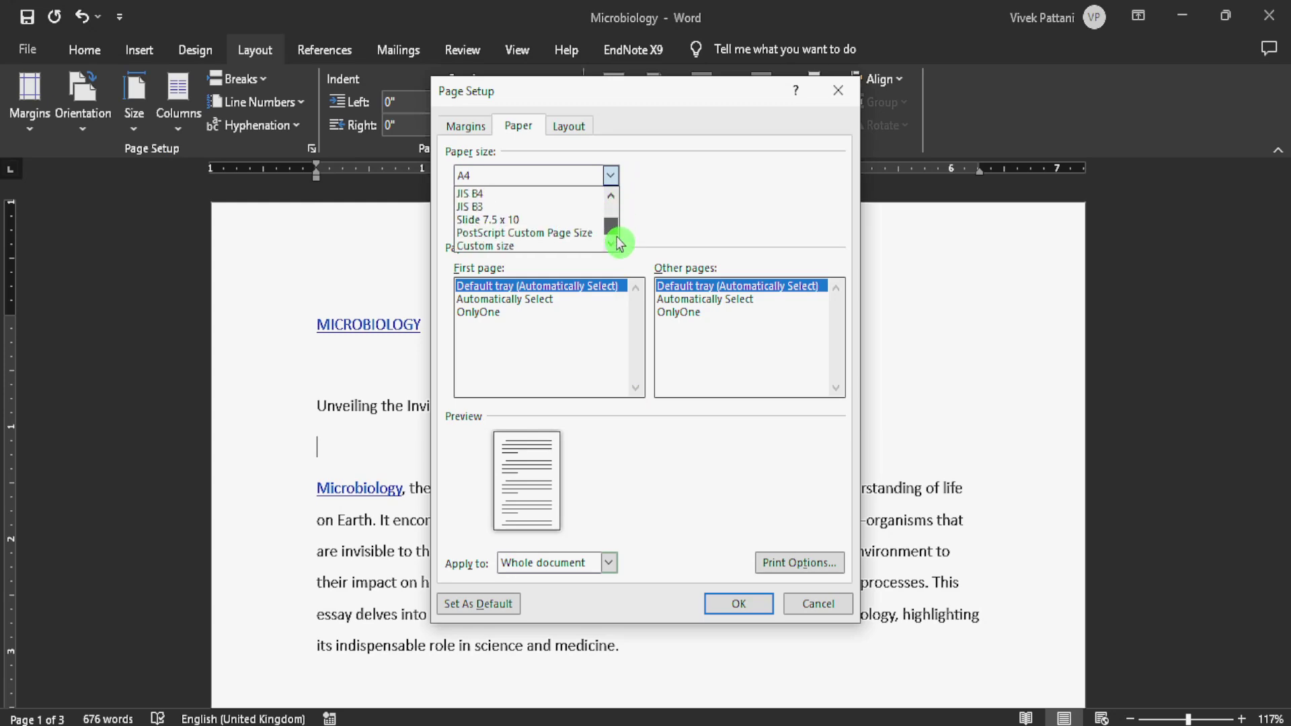
pyautogui.click(568, 246)
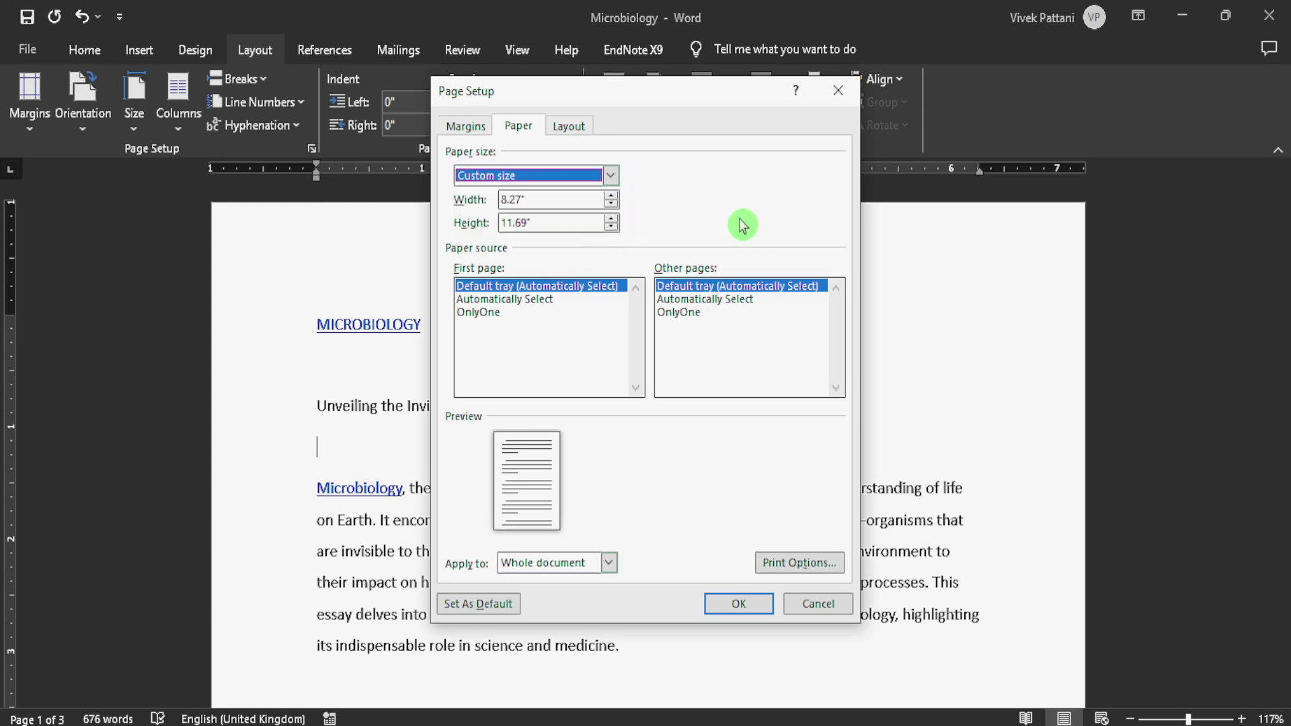
pyautogui.click(550, 200)
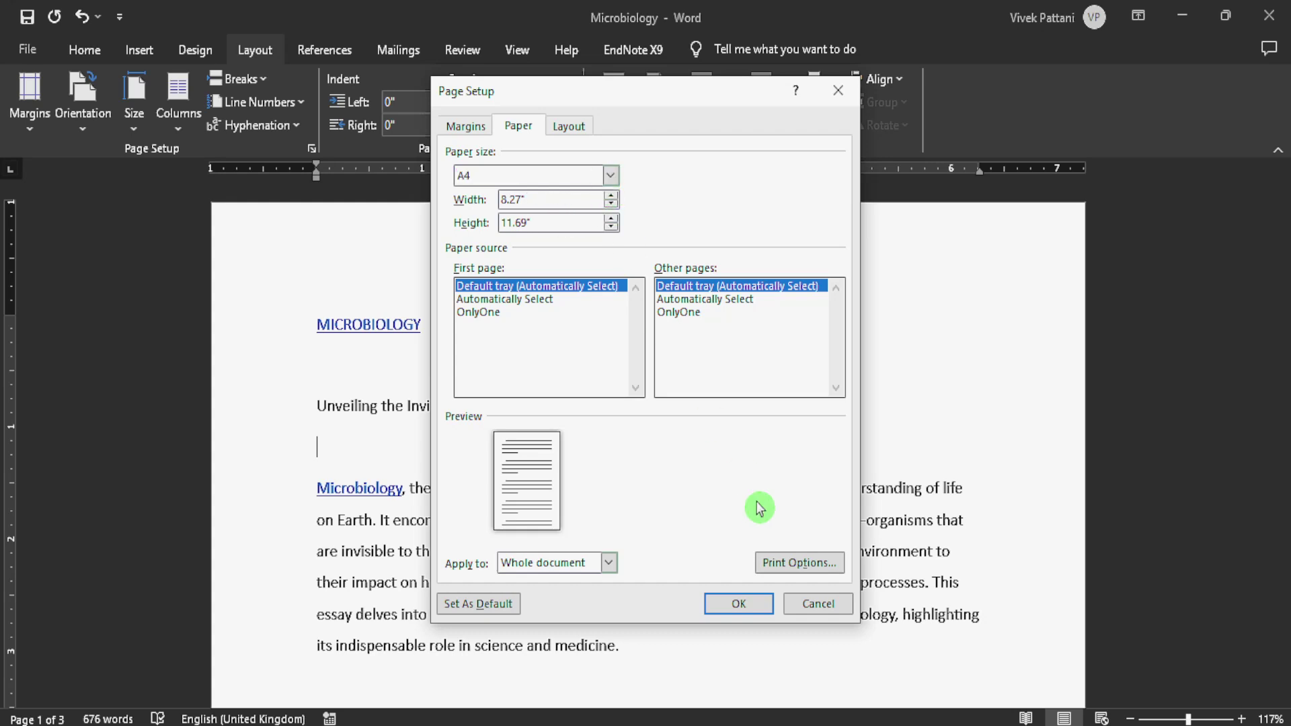
pyautogui.click(818, 603)
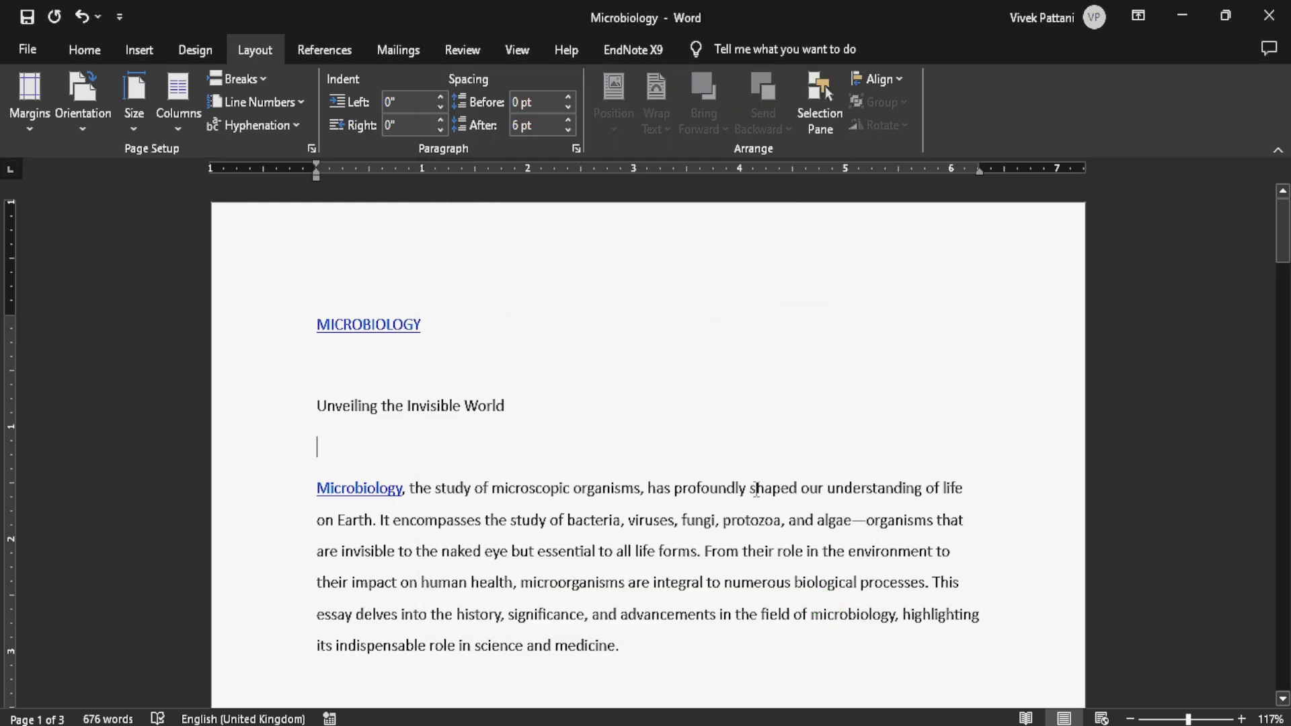
# Apply the One column preset to the document and review how the text flows across the pages.
pyautogui.click(182, 124)
pyautogui.click(195, 167)
pyautogui.scroll(-20, 482, 458)
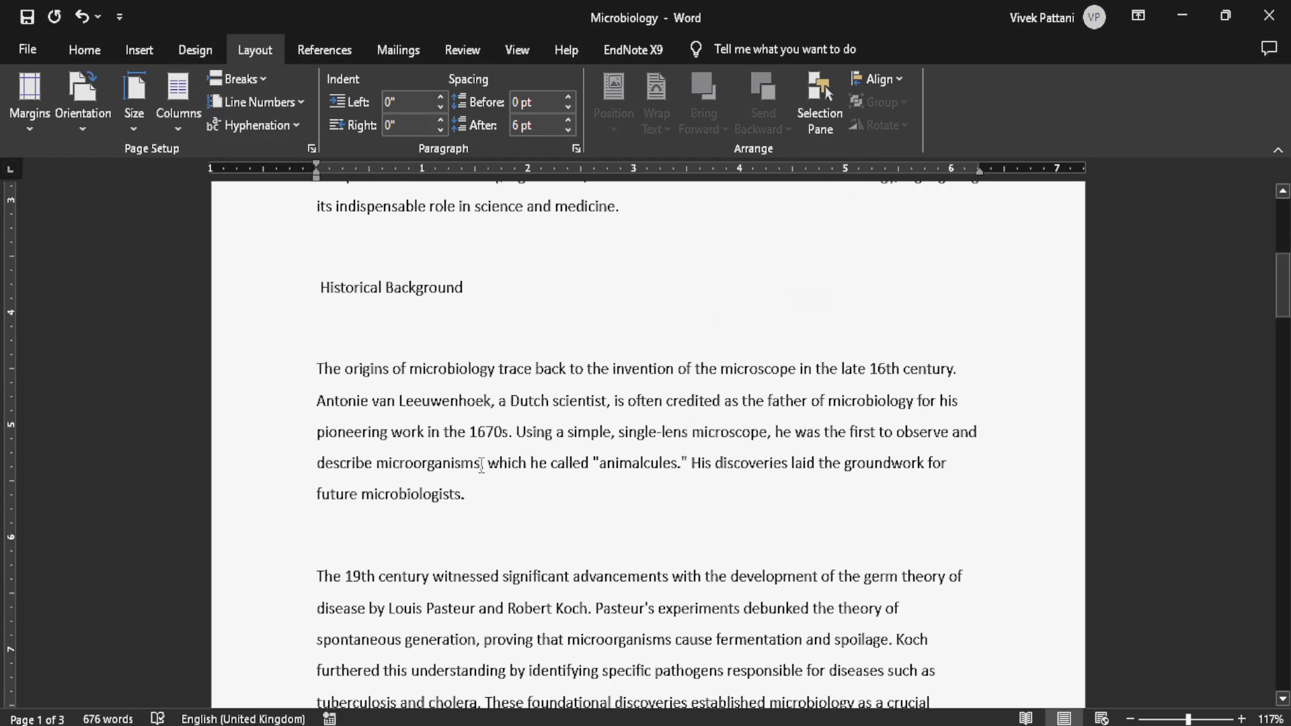
pyautogui.scroll(20, 481, 458)
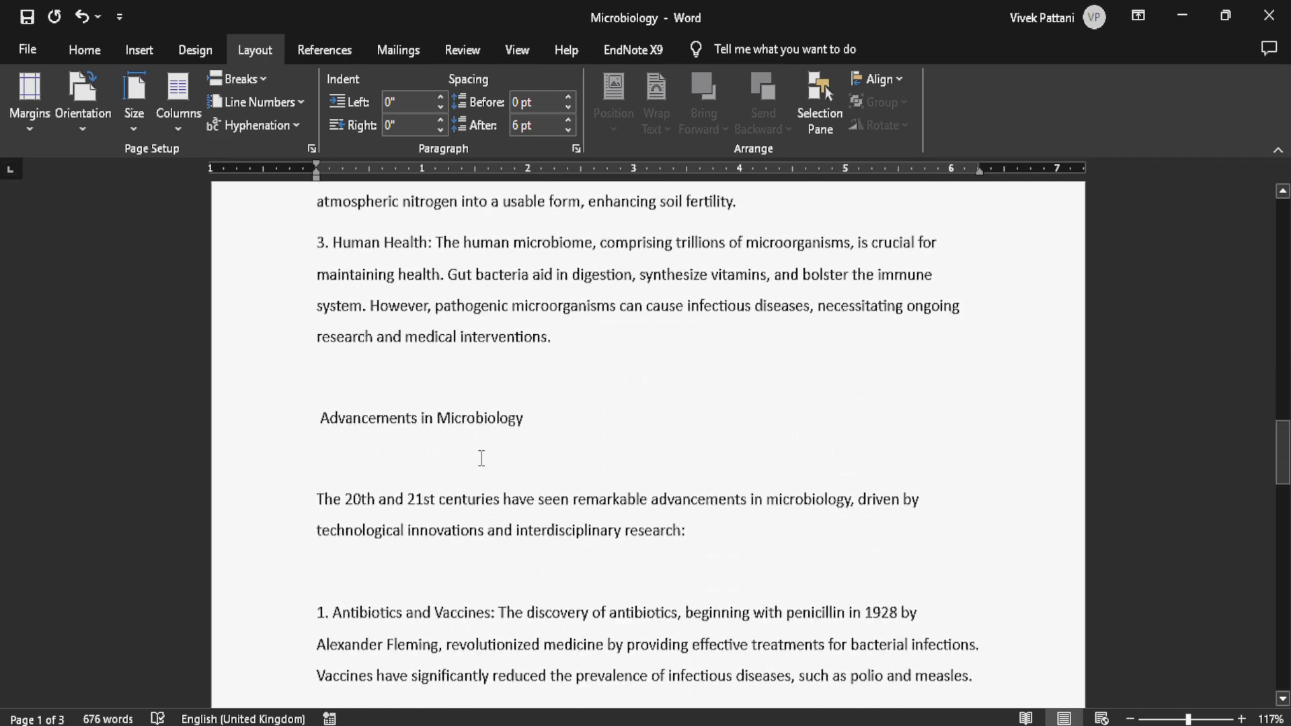
pyautogui.scroll(1, 481, 458)
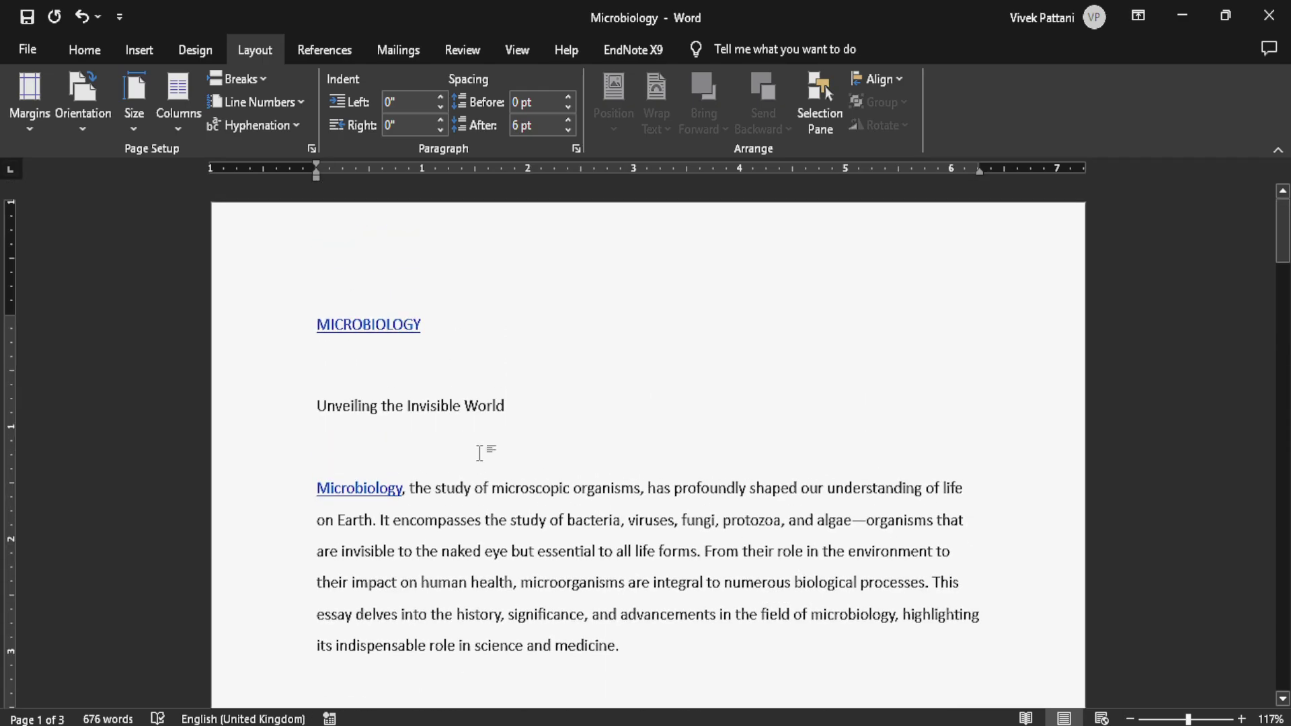
# Lay out the document text in two columns and review all pages through to the conclusion.
pyautogui.click(182, 124)
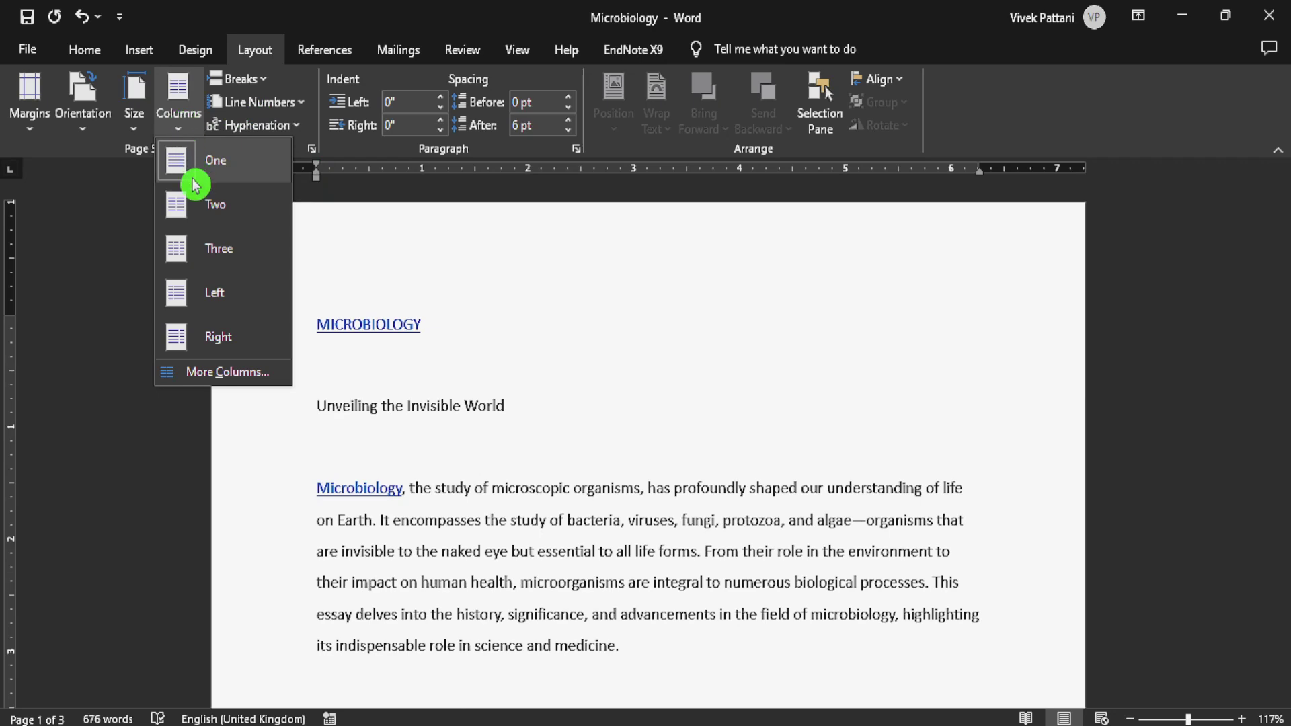
pyautogui.click(203, 208)
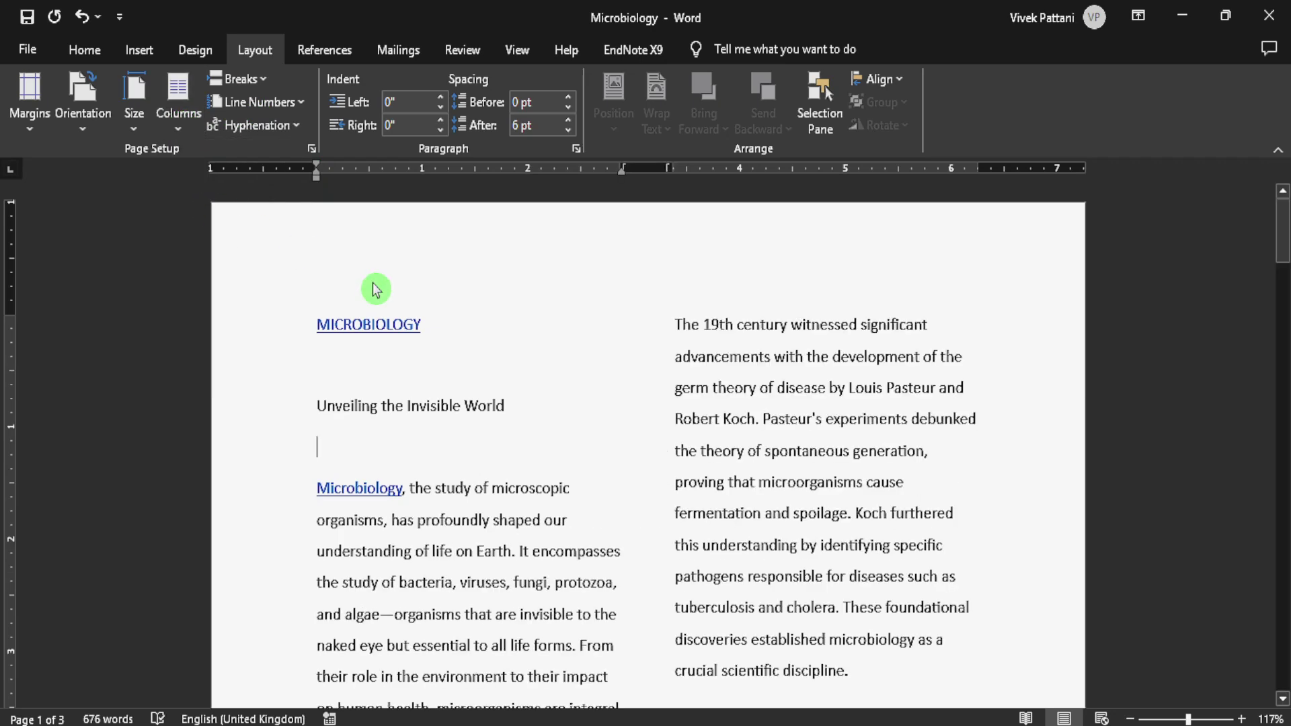
pyautogui.scroll(-10, 551, 373)
pyautogui.scroll(-15, 546, 363)
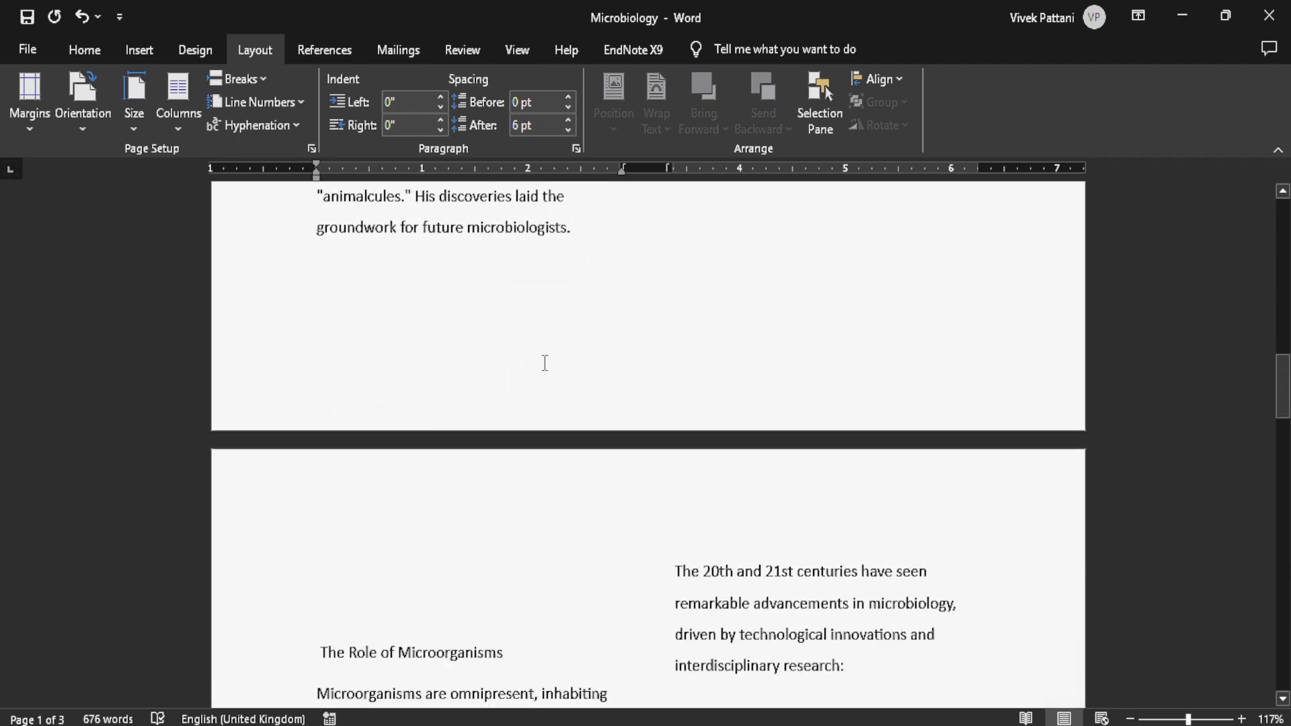
pyautogui.scroll(-12, 544, 360)
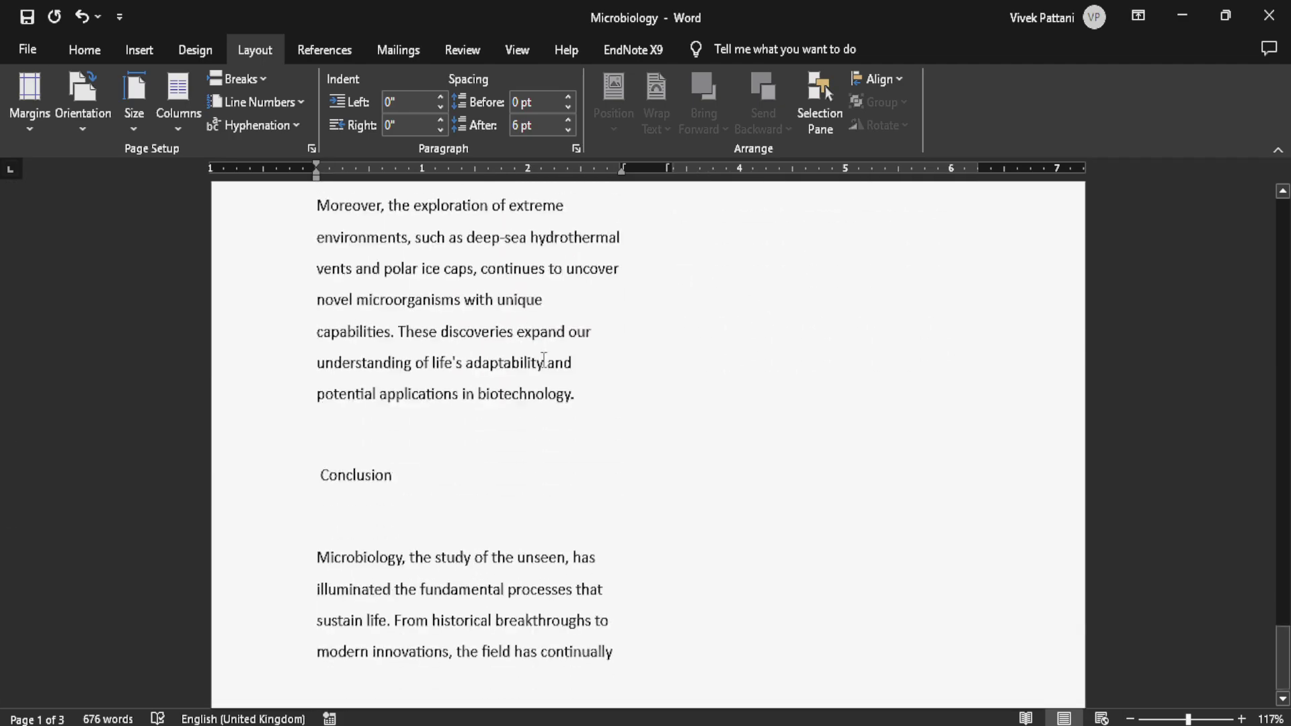
pyautogui.scroll(14, 542, 355)
pyautogui.scroll(20, 536, 355)
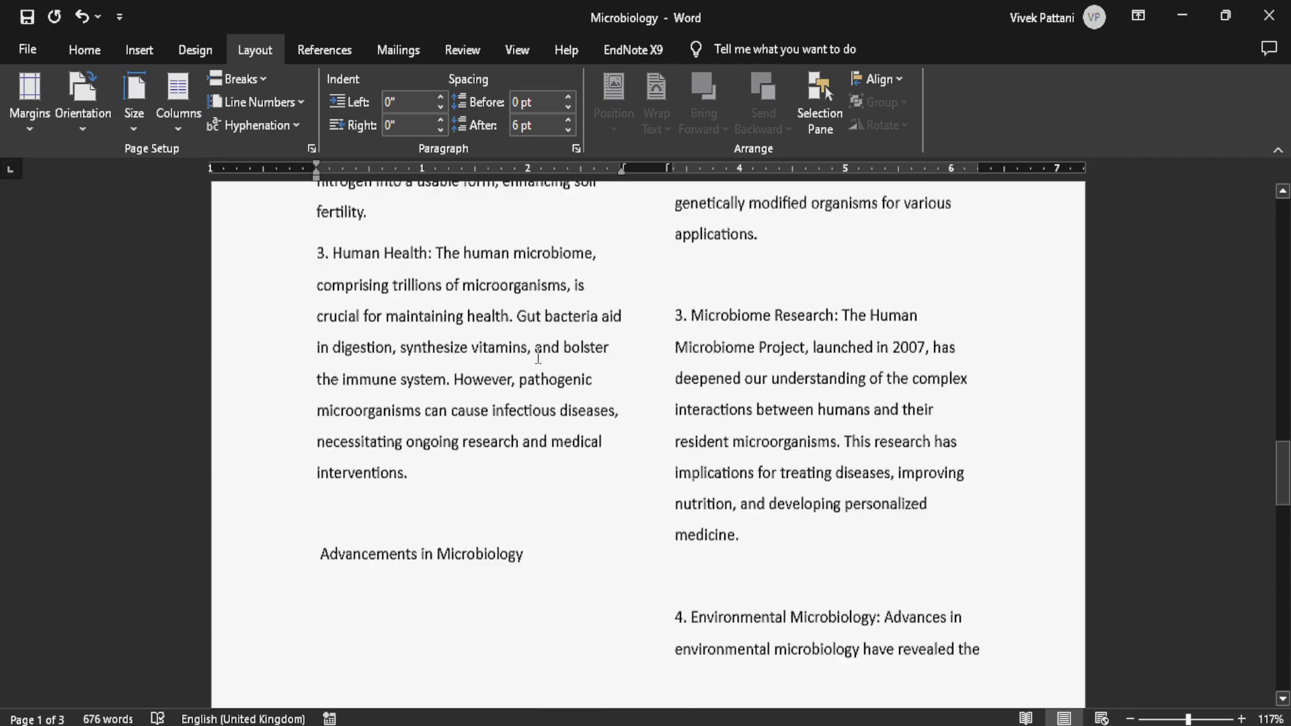
pyautogui.scroll(4, 536, 327)
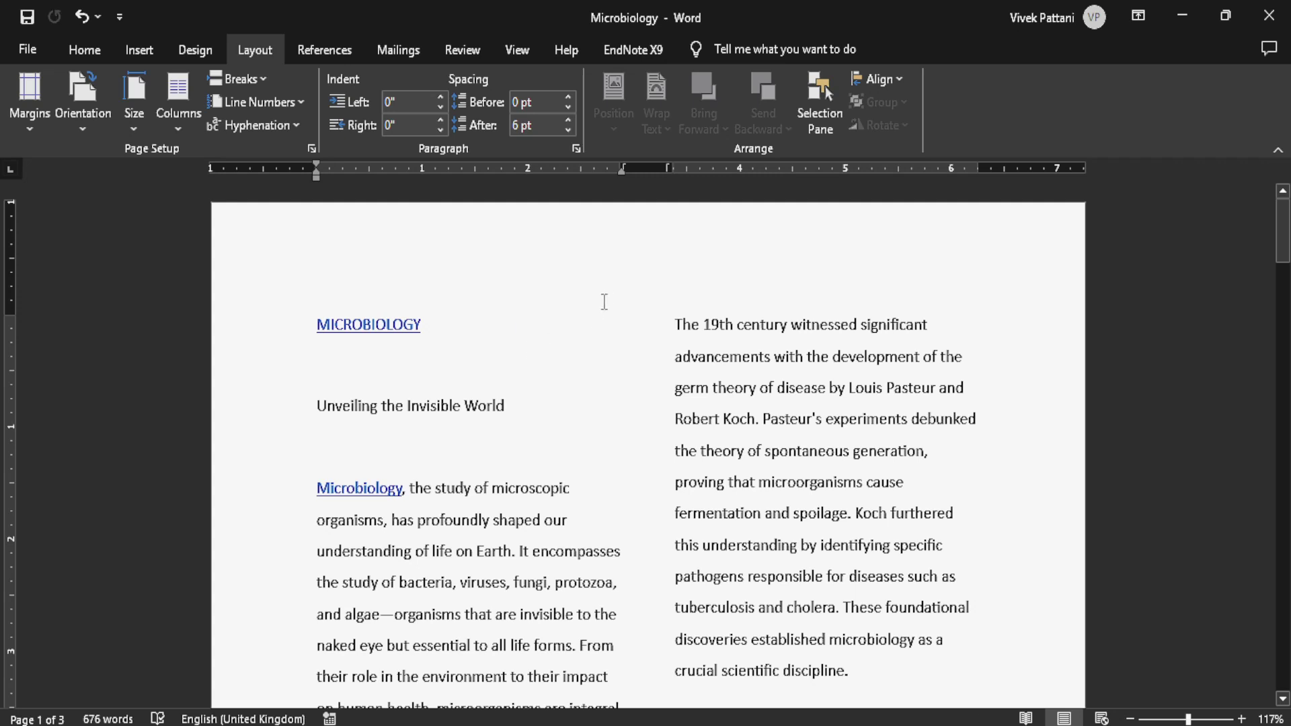
# Lay out the document text in three columns and review the pages.
pyautogui.click(178, 128)
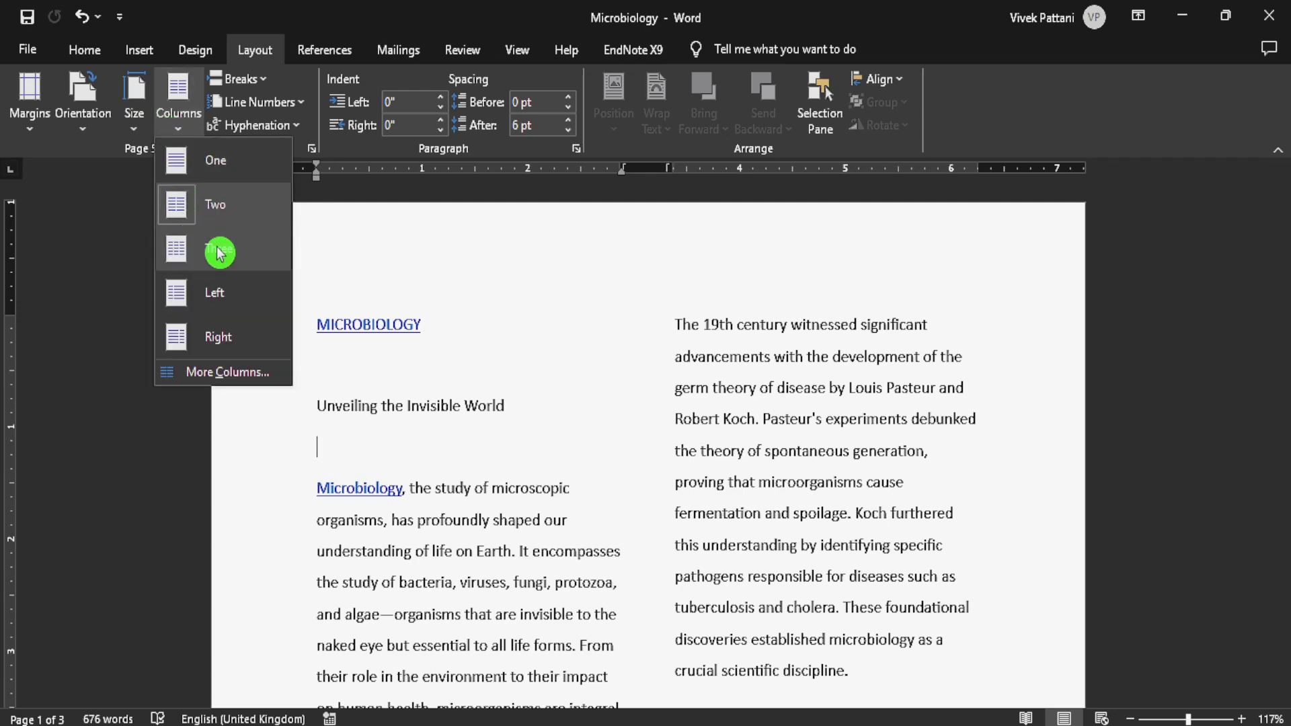
pyautogui.click(193, 250)
pyautogui.scroll(-15, 686, 446)
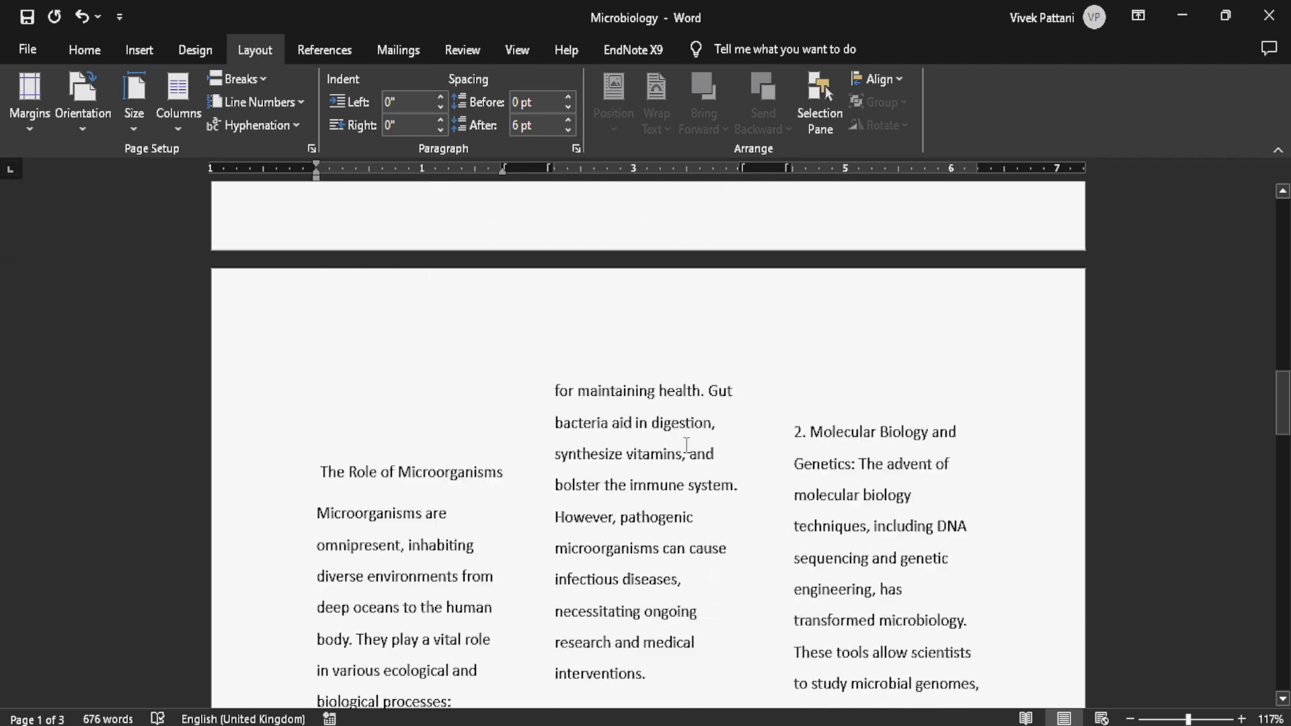
pyautogui.scroll(15, 686, 445)
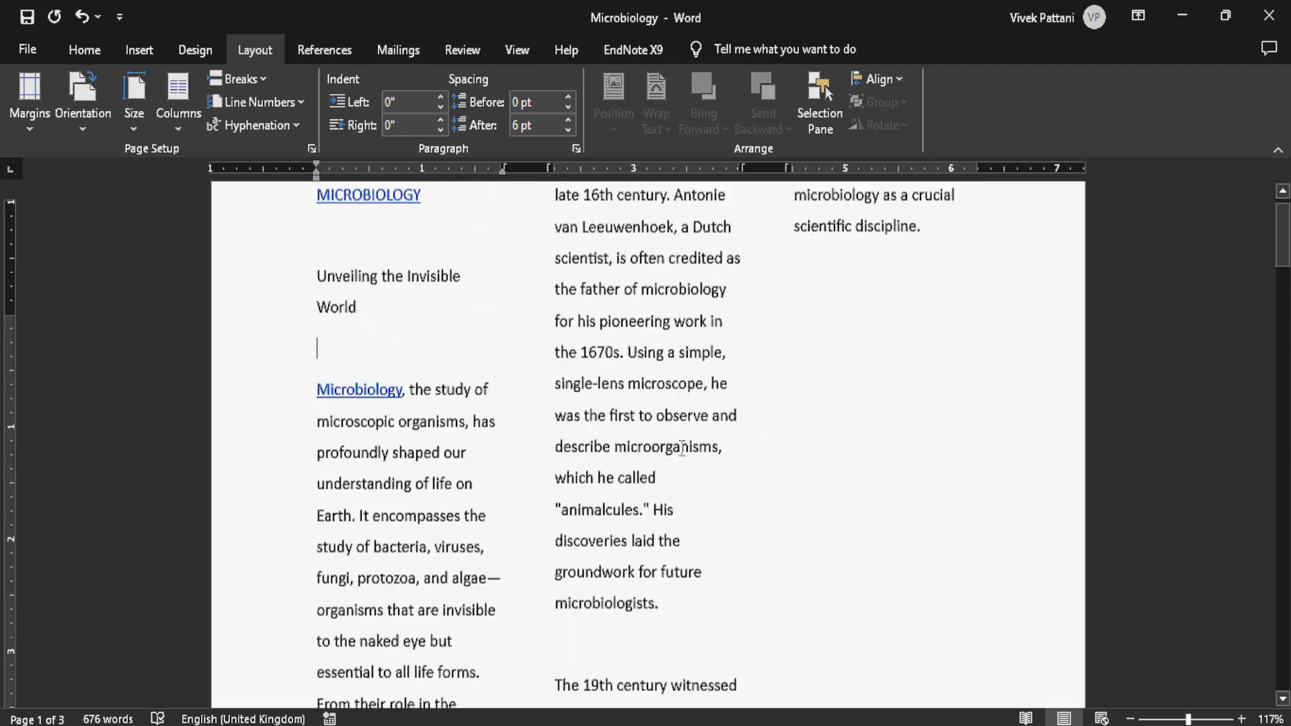
# Apply the Left column preset to the document and review the page layout.
pyautogui.click(170, 135)
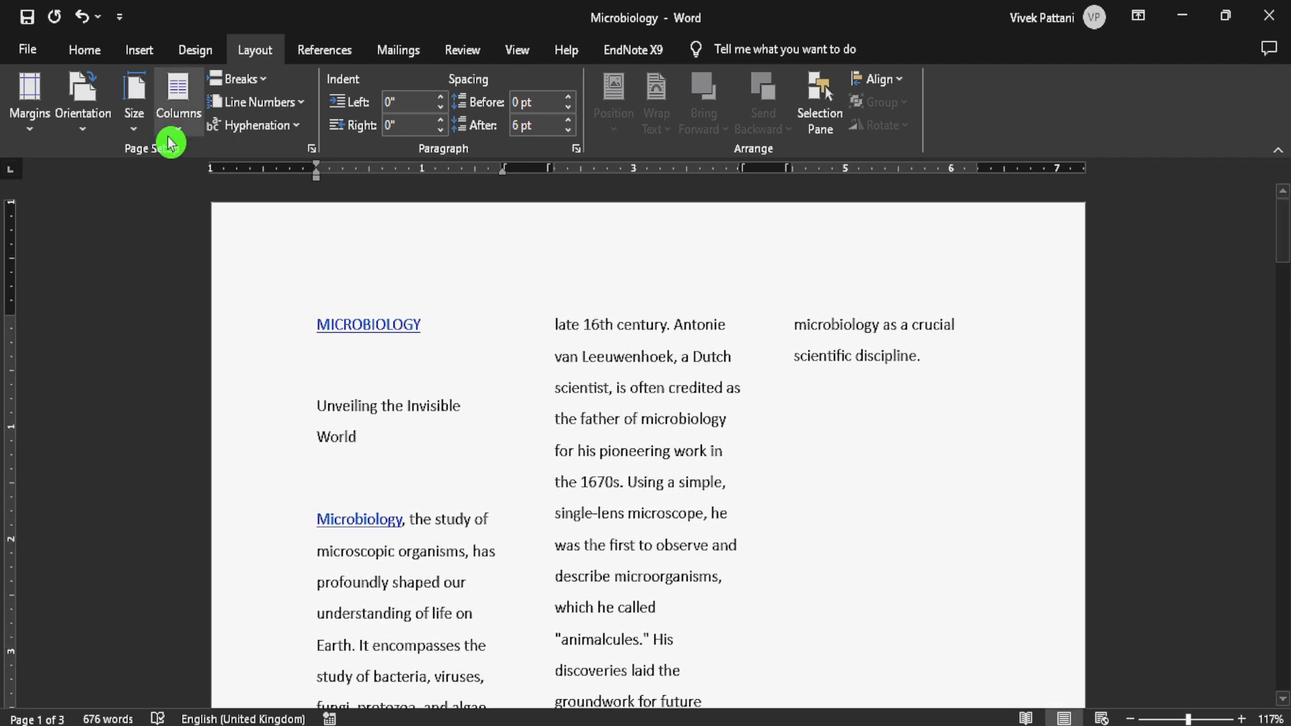
pyautogui.click(214, 294)
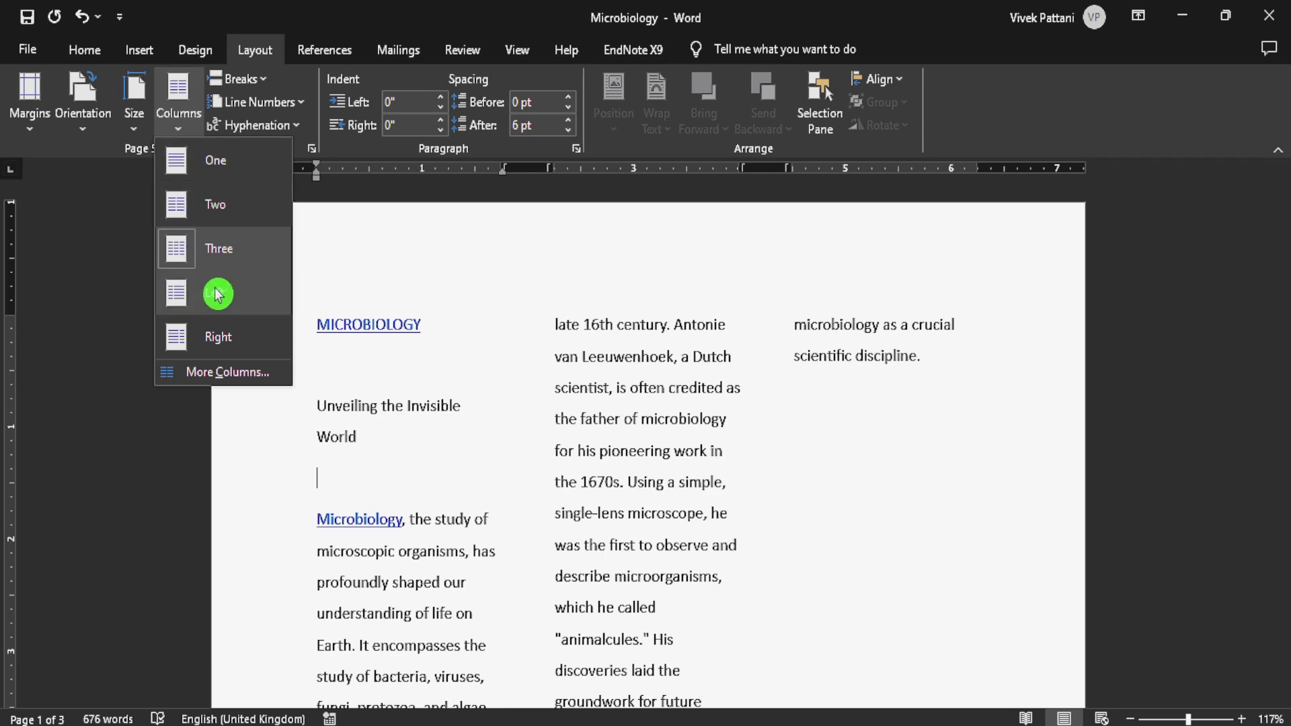
pyautogui.scroll(-7, 268, 325)
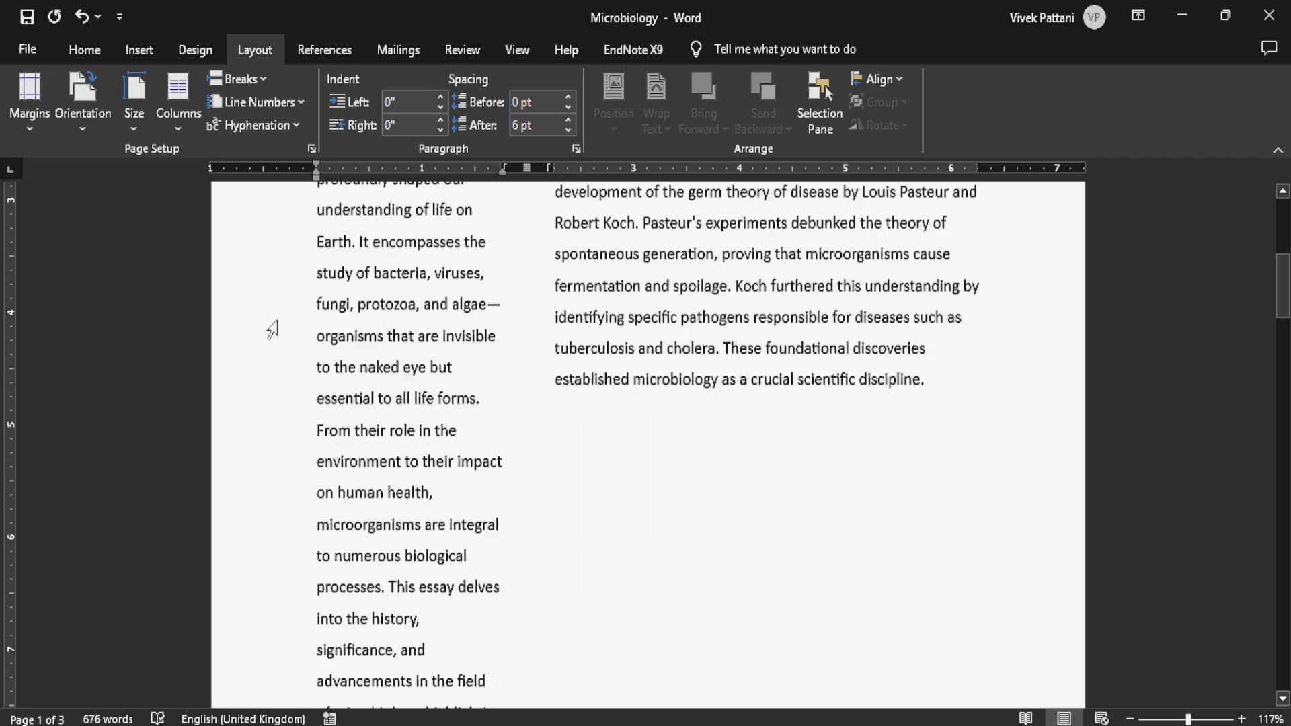
pyautogui.scroll(3, 268, 326)
# Apply the Right column preset to the document and check the first page.
pyautogui.click(193, 138)
pyautogui.click(219, 341)
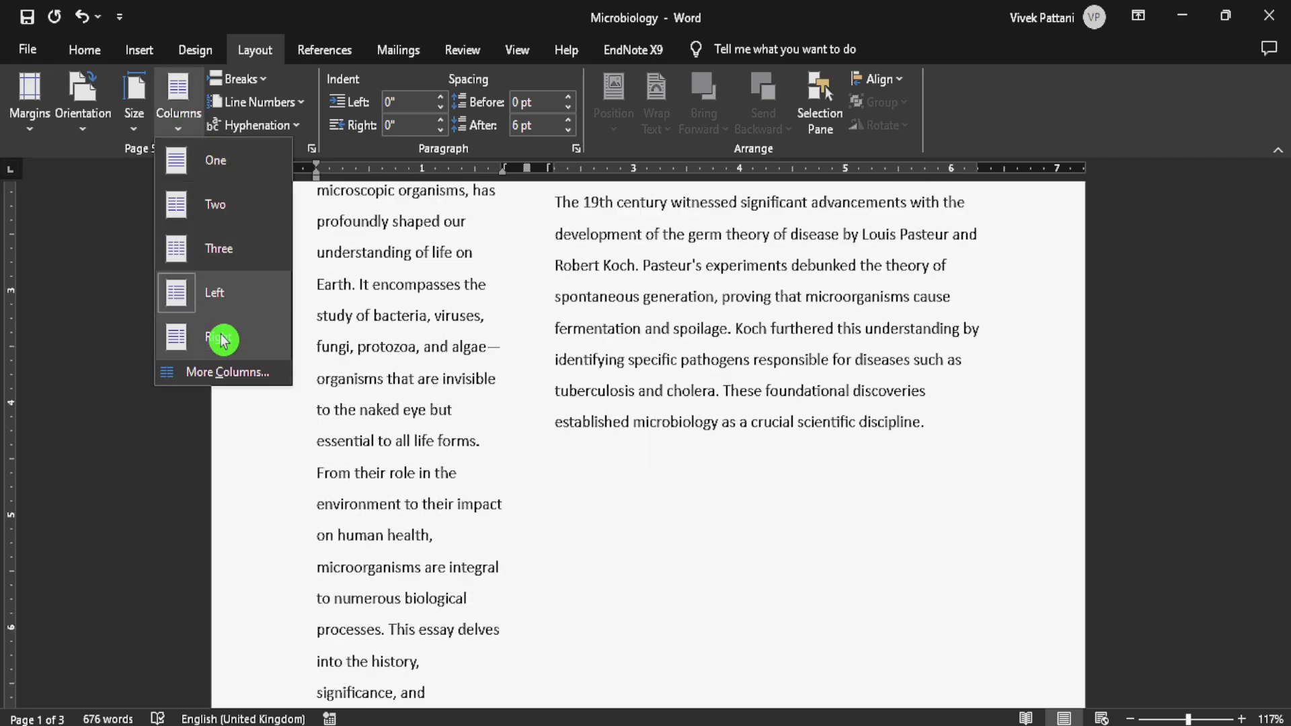
pyautogui.scroll(3, 434, 377)
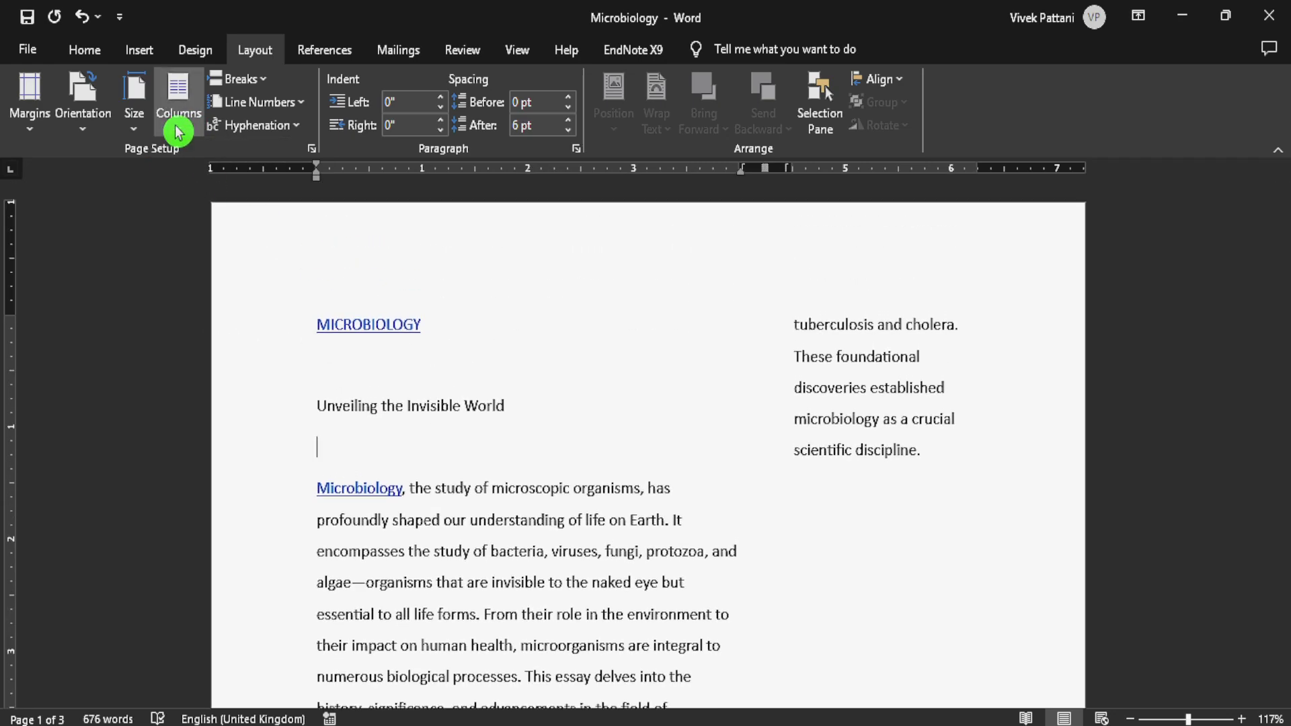
# Return the whole document to a single column using the One preset in the detailed column settings.
pyautogui.click(179, 127)
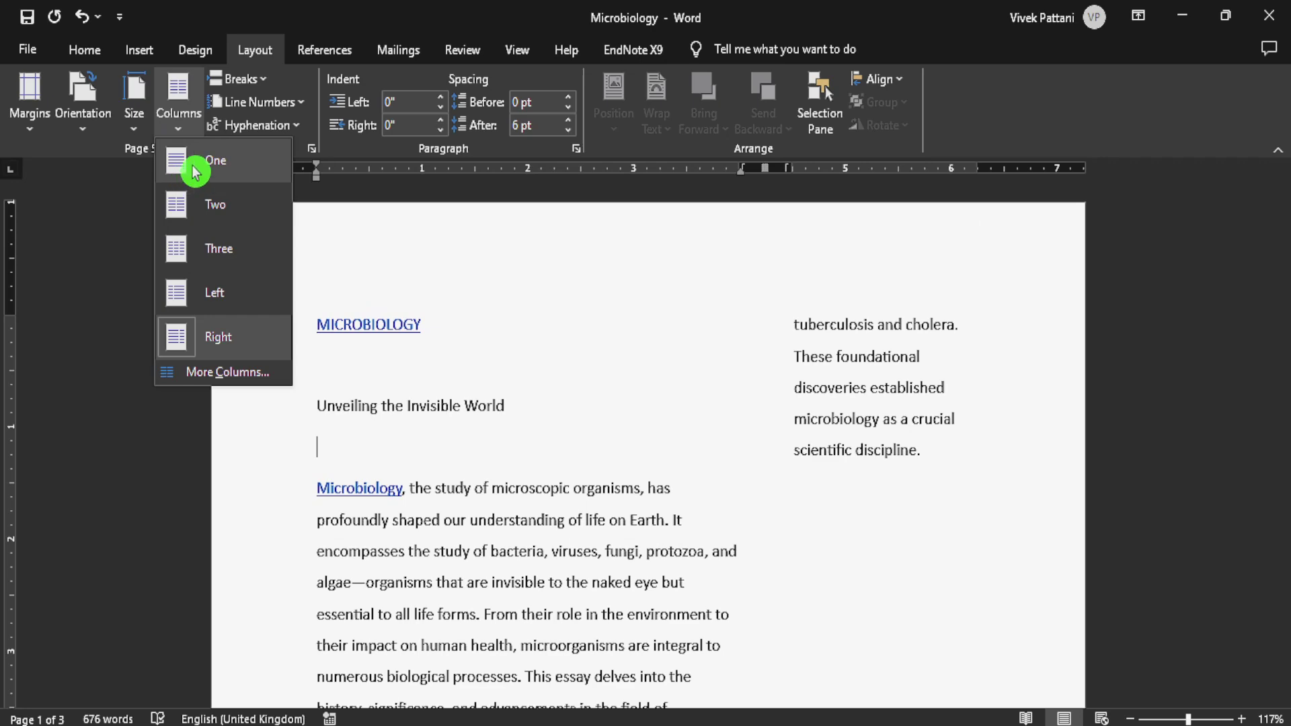
pyautogui.click(222, 372)
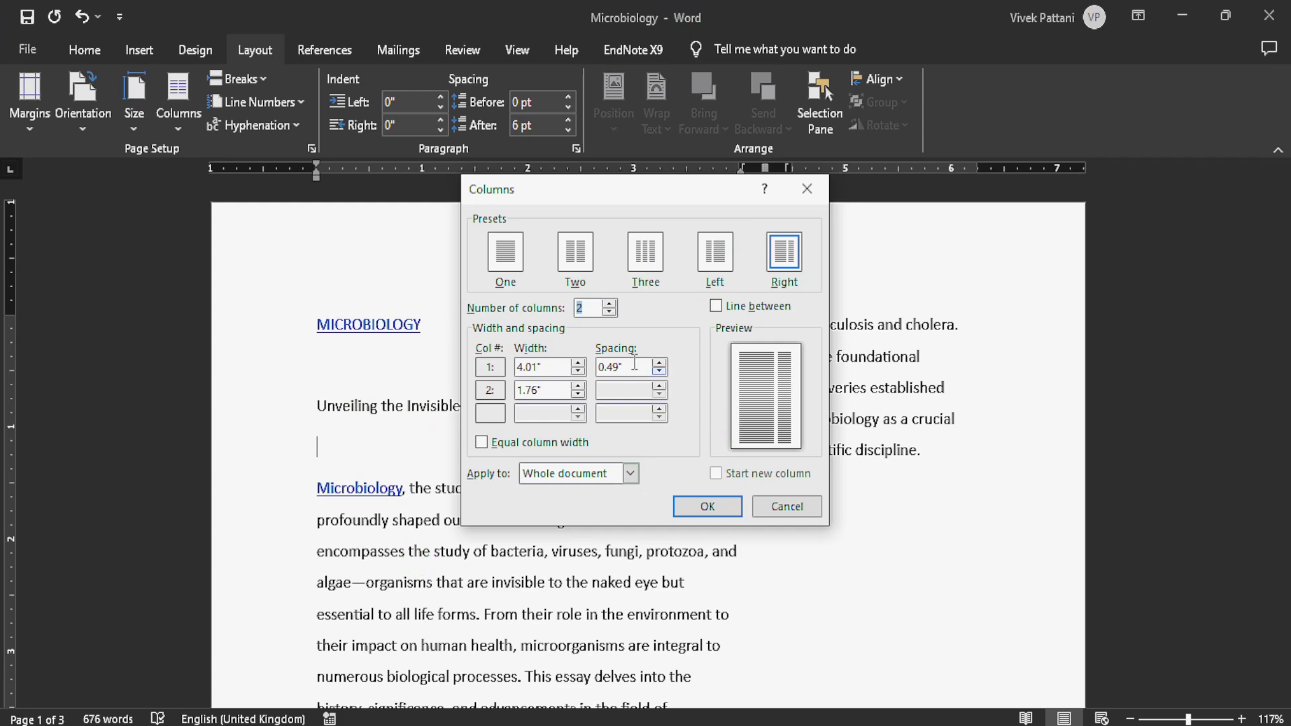
pyautogui.click(505, 251)
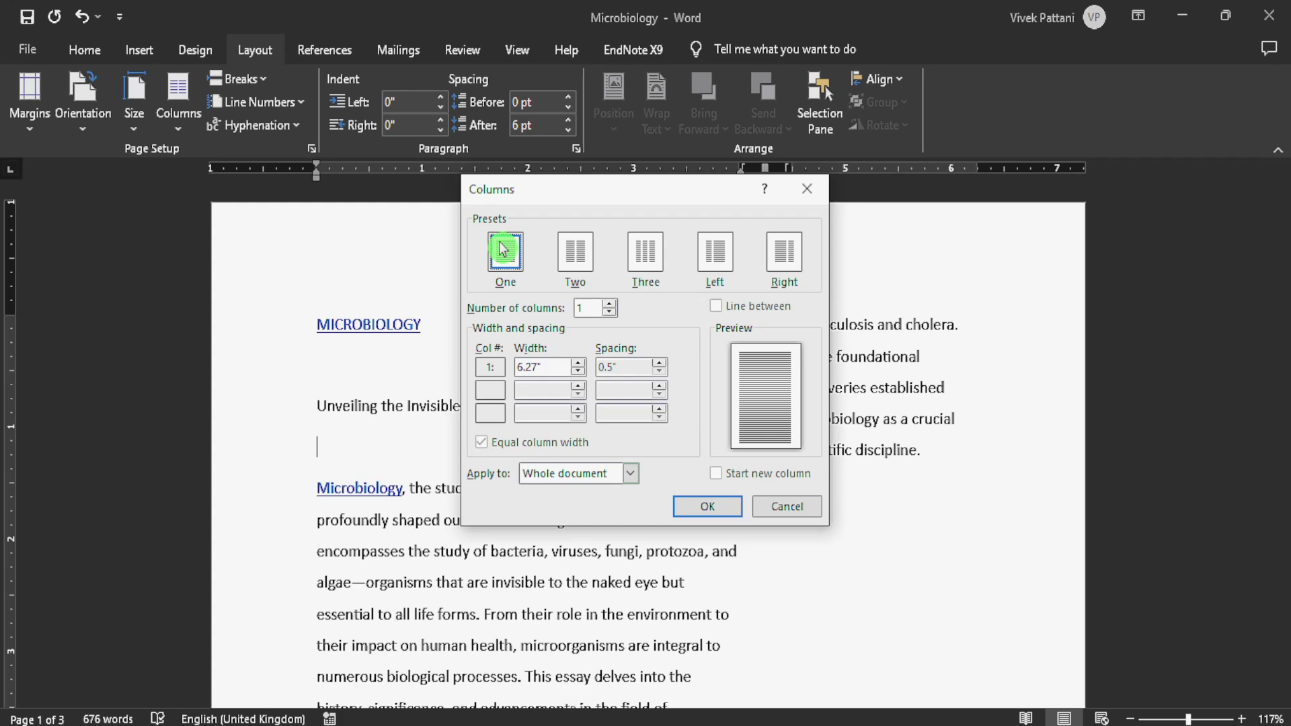
pyautogui.click(726, 510)
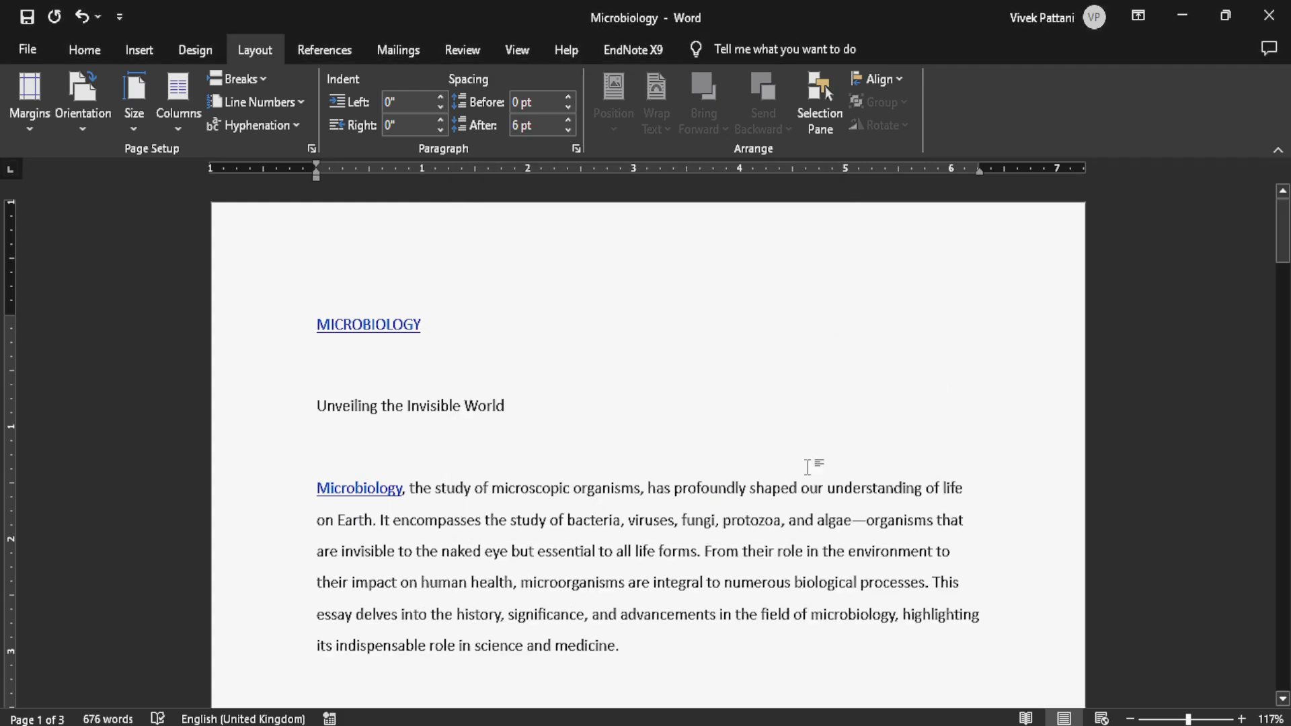
# Set the document's page orientation to Landscape.
pyautogui.click(96, 132)
pyautogui.click(100, 160)
pyautogui.click(101, 124)
pyautogui.click(110, 163)
pyautogui.click(82, 135)
pyautogui.click(101, 205)
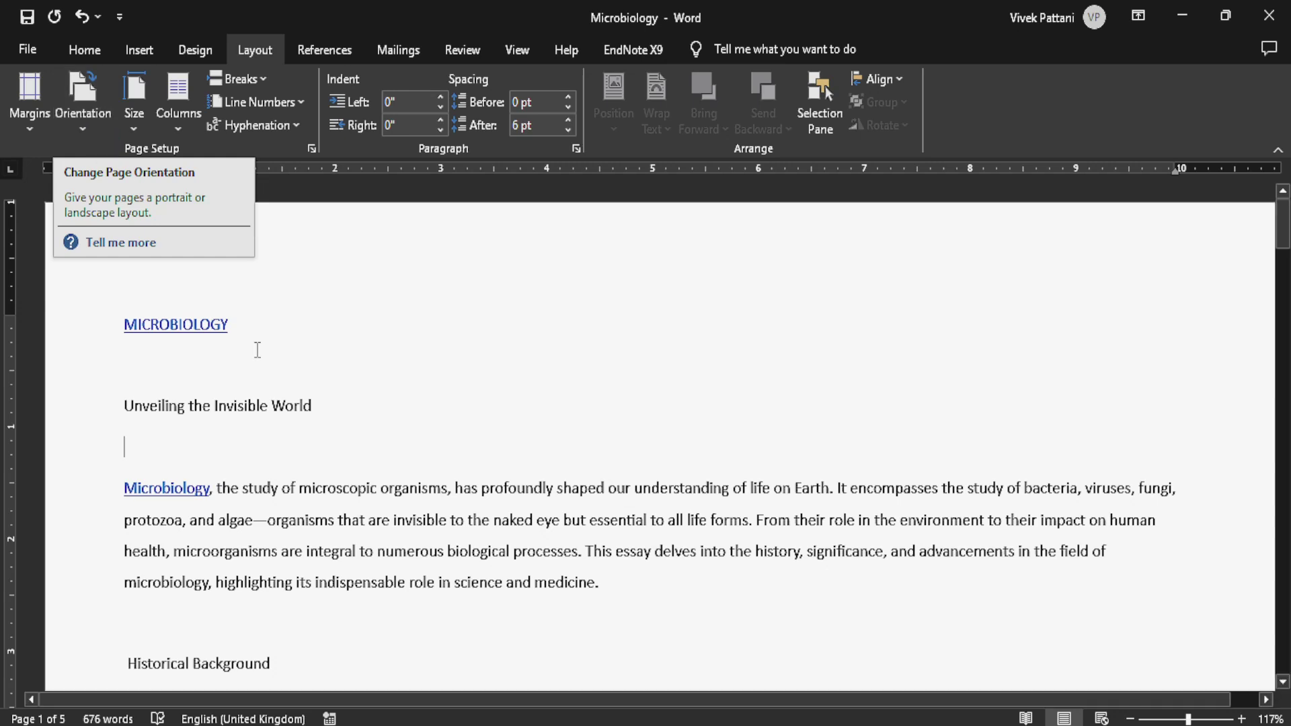
# Review the document in Landscape orientation, and set the page orientation back to Portrait.
pyautogui.click(81, 130)
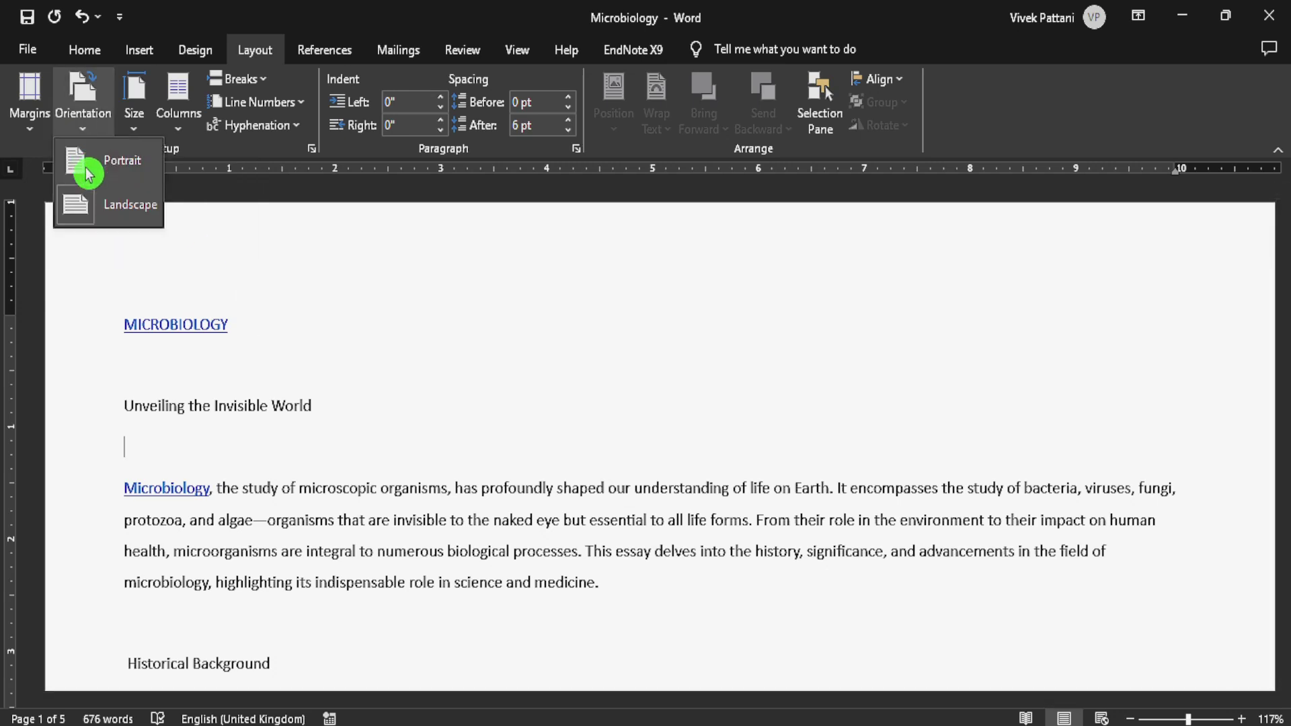
pyautogui.click(115, 214)
pyautogui.keyDown('ctrl'); pyautogui.scroll(-6, 521, 481); pyautogui.keyUp('ctrl')
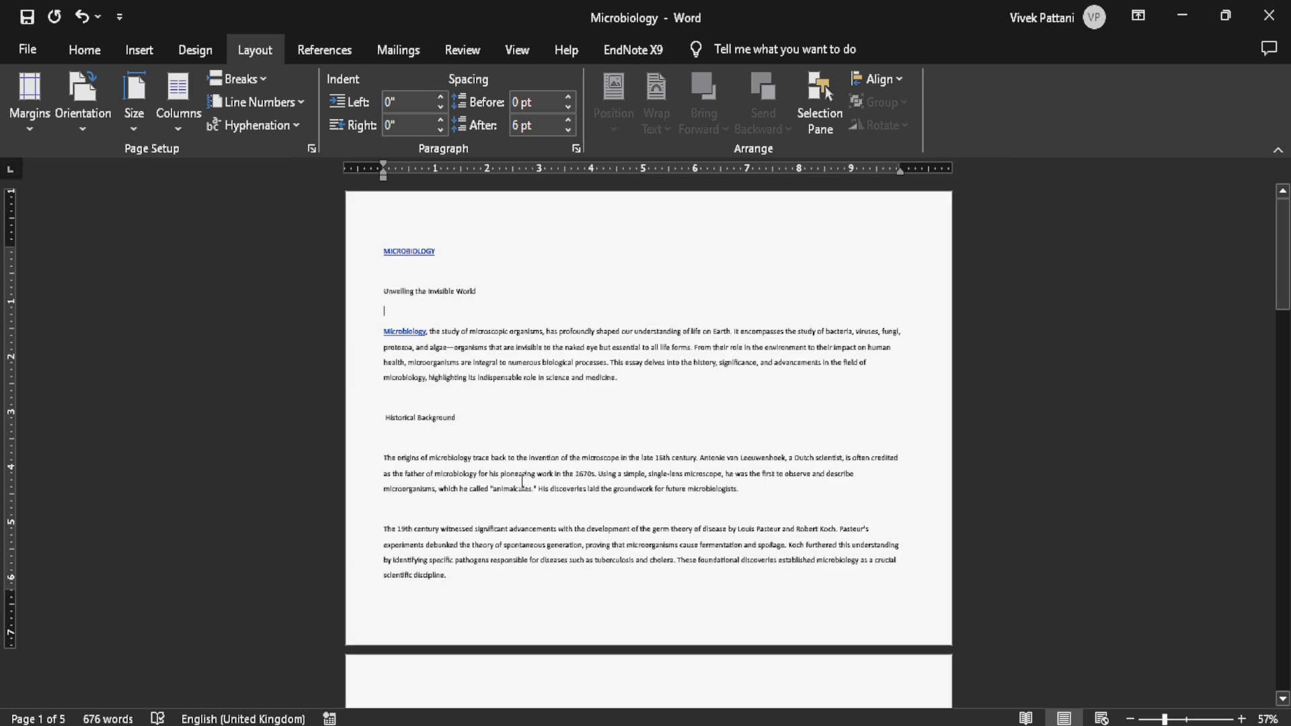
pyautogui.click(88, 121)
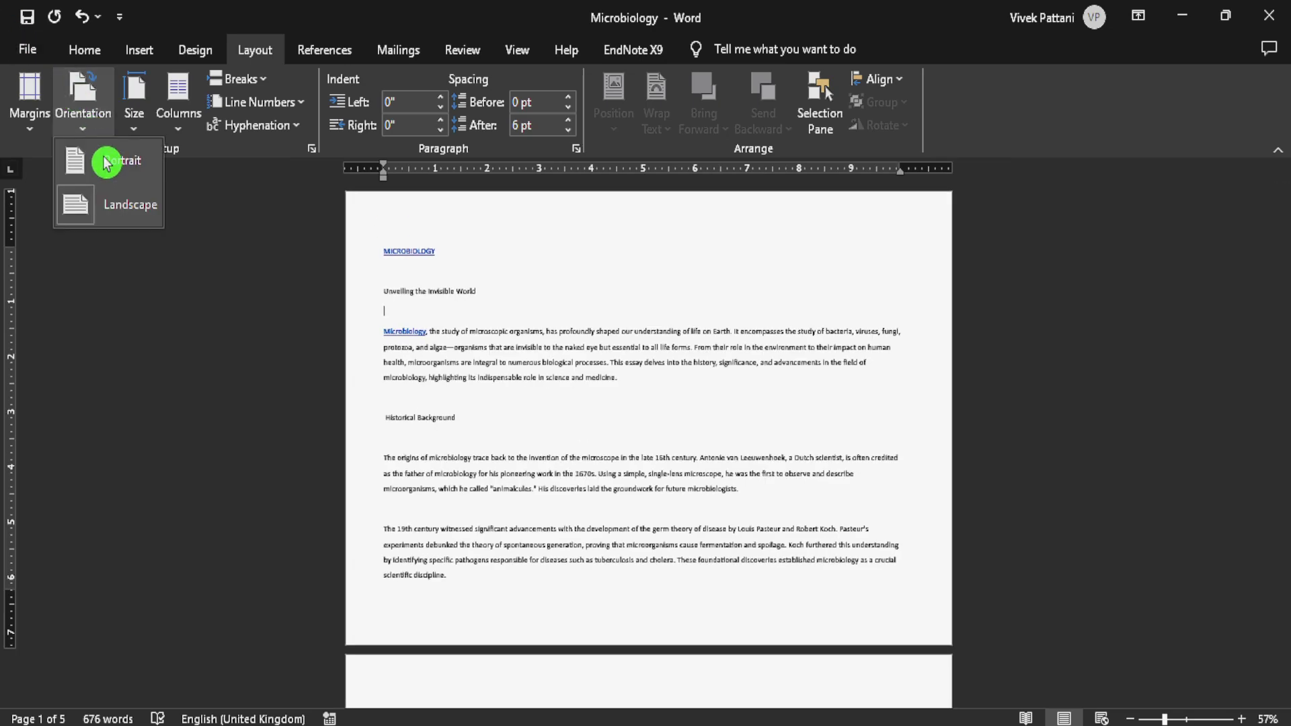
pyautogui.click(108, 168)
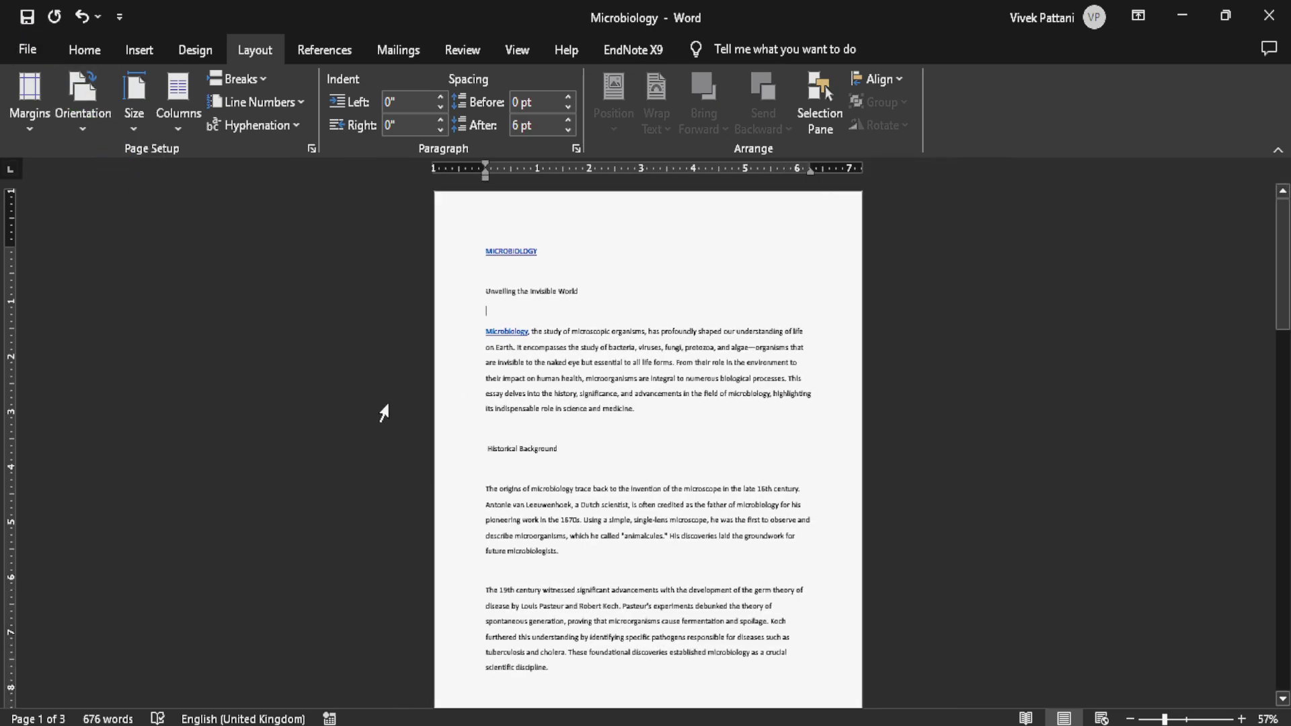
pyautogui.keyDown('ctrl'); pyautogui.scroll(-2, 384, 412); pyautogui.keyUp('ctrl')
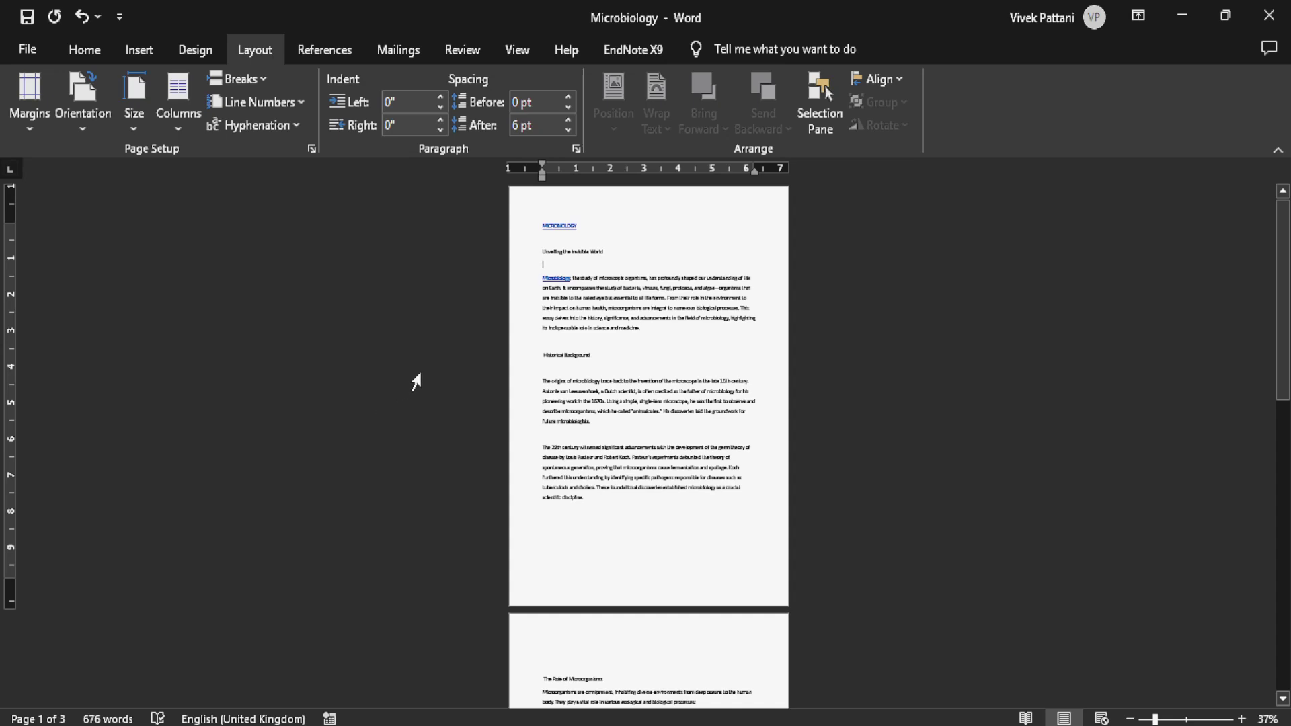
pyautogui.keyDown('ctrl'); pyautogui.scroll(4, 616, 390); pyautogui.keyUp('ctrl')
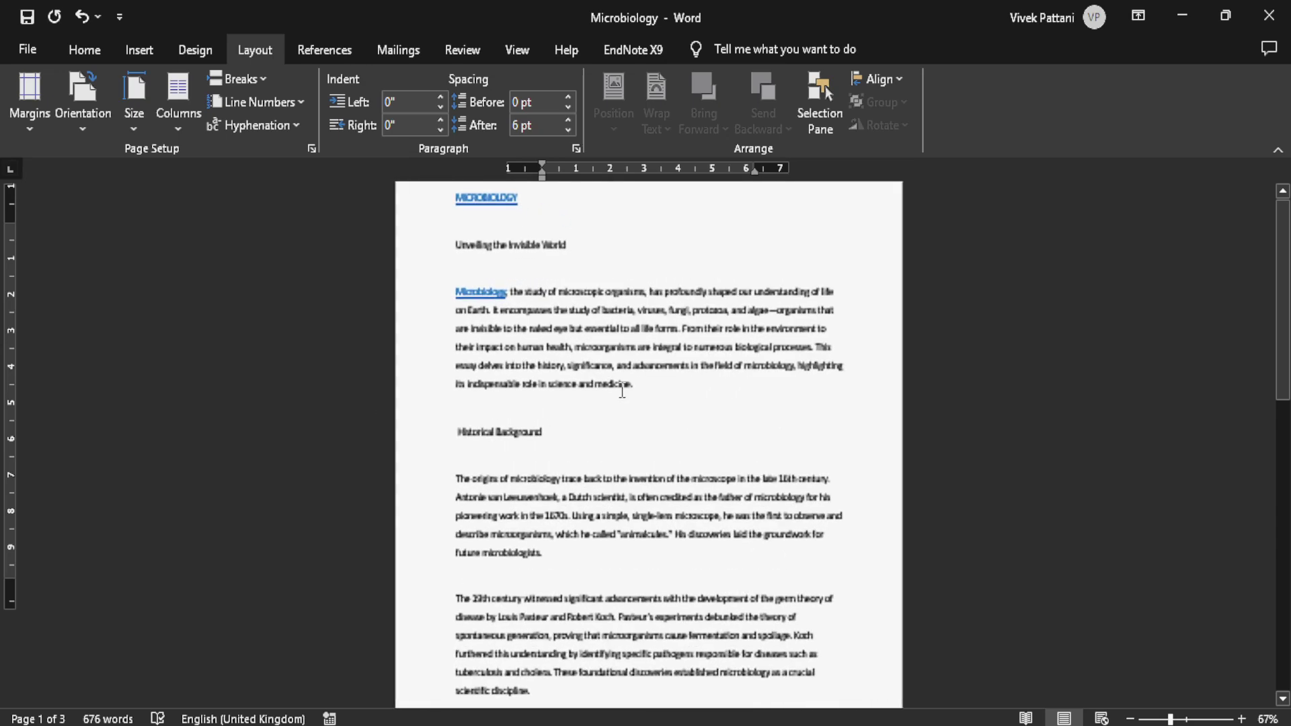
# Try the Normal, Narrow and Moderate margin presets on the document in turn.
pyautogui.click(23, 127)
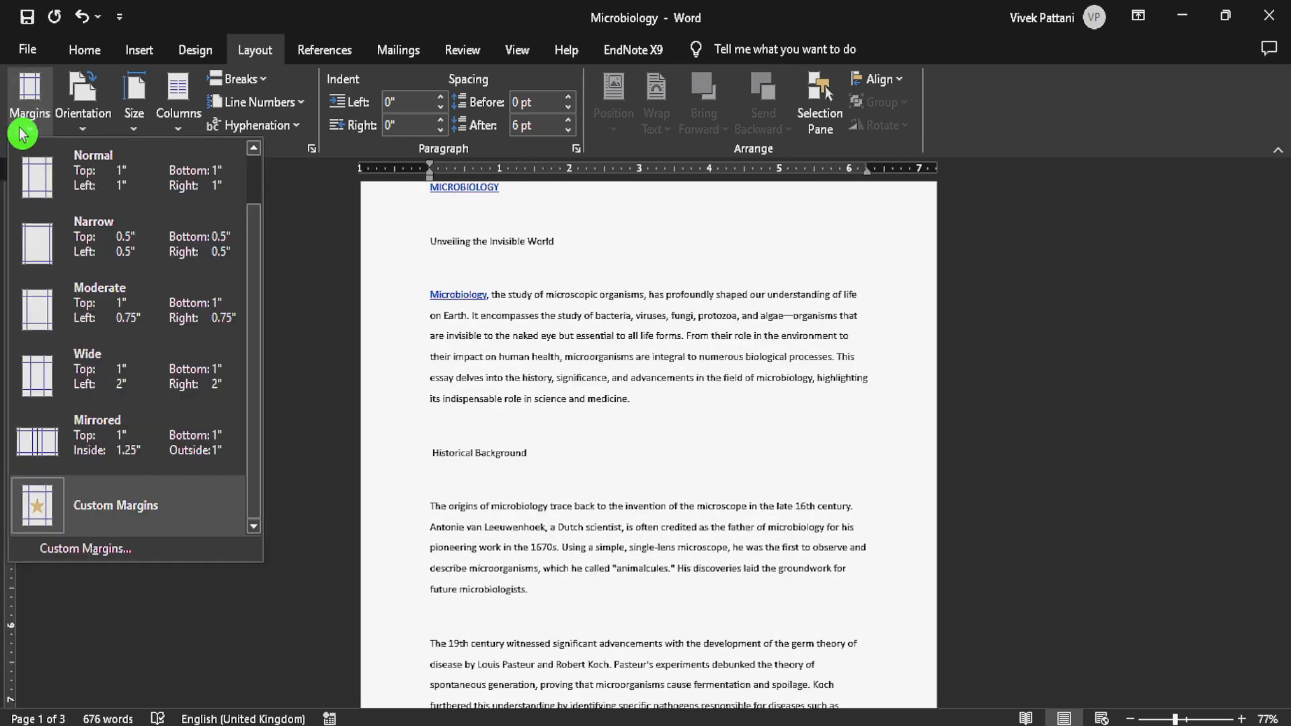
pyautogui.click(130, 191)
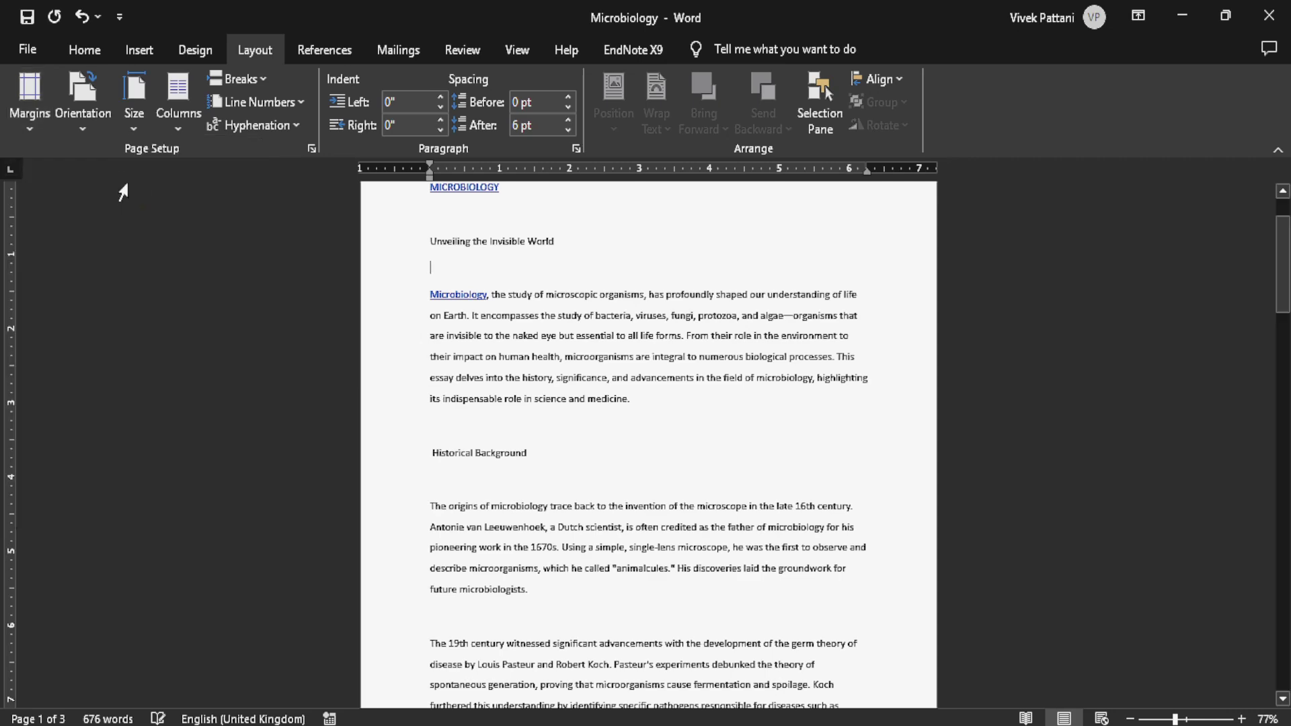
pyautogui.click(18, 121)
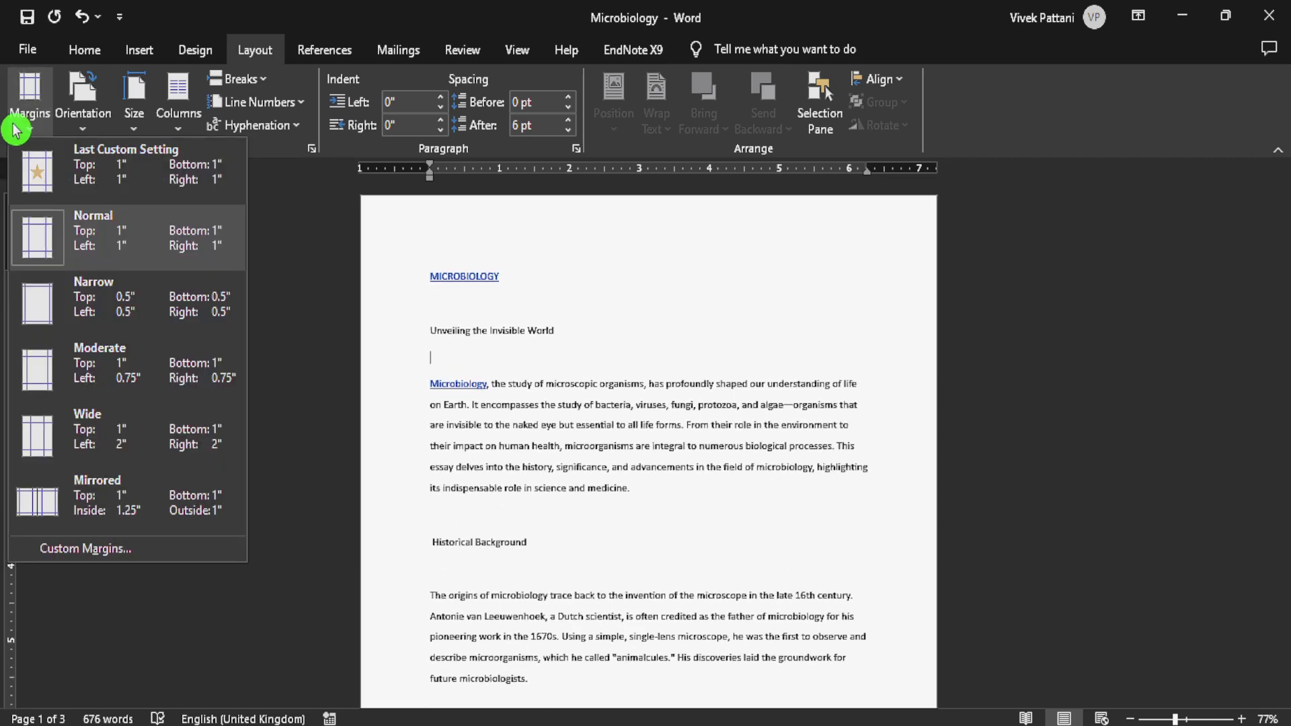
pyautogui.click(106, 323)
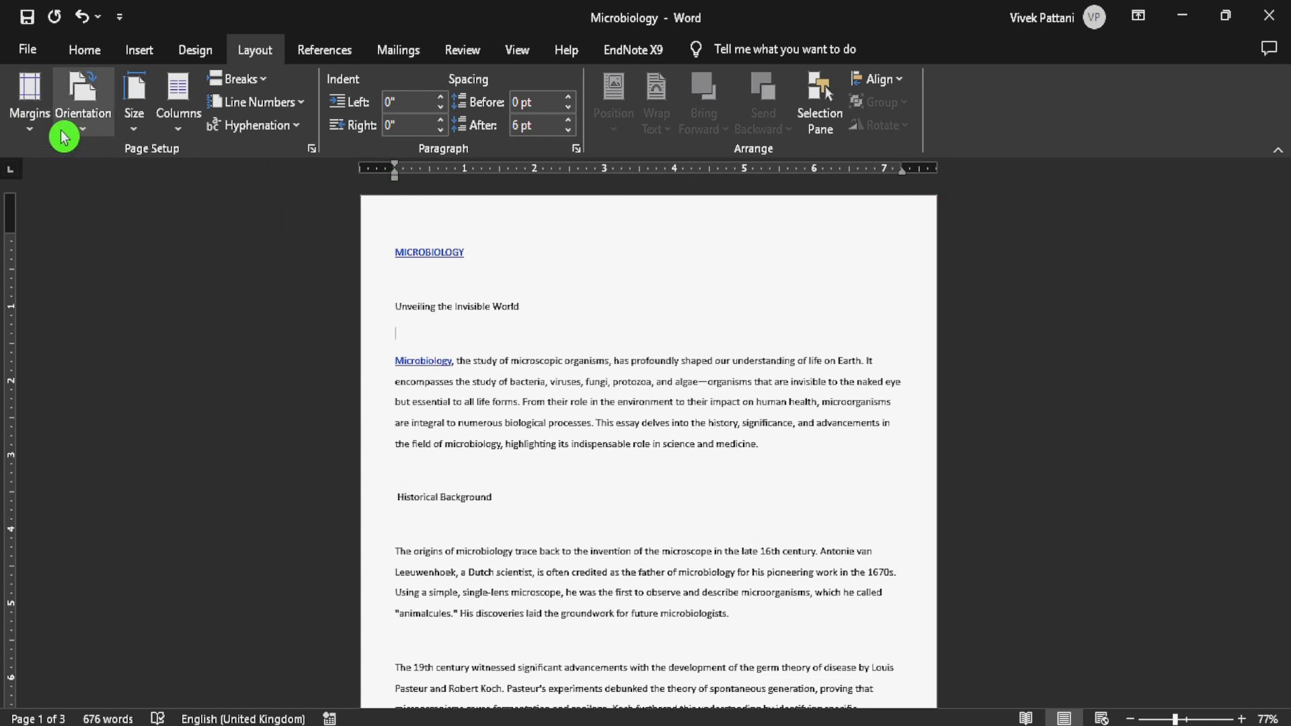
pyautogui.click(29, 132)
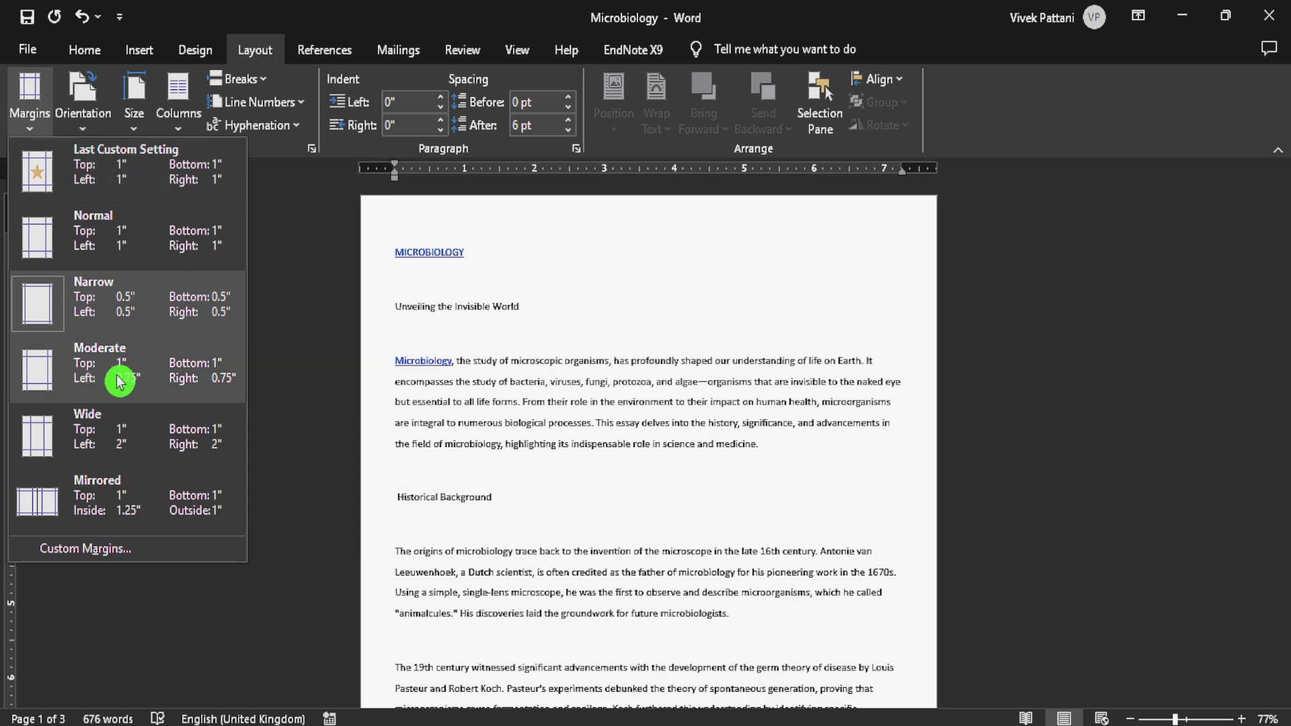
pyautogui.click(40, 366)
# Open the custom margin settings and check which parts of the document they can apply to, keeping Whole document.
pyautogui.click(22, 127)
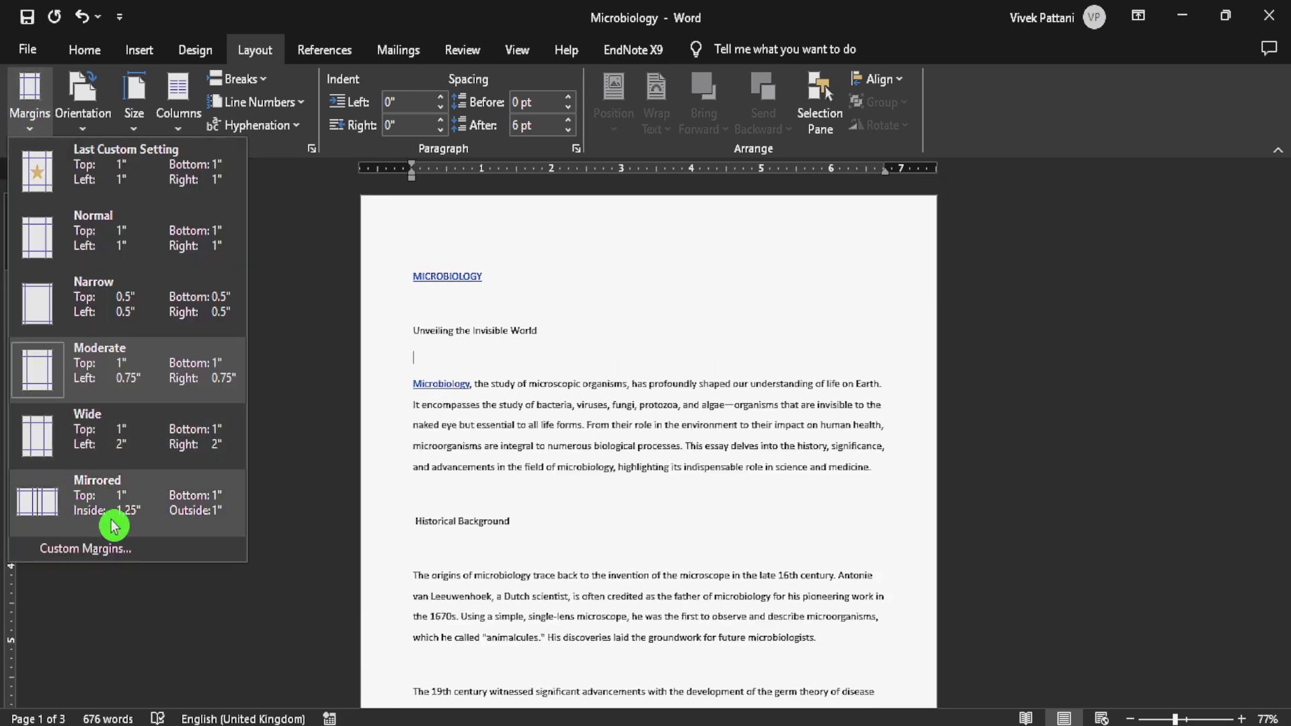
pyautogui.click(134, 551)
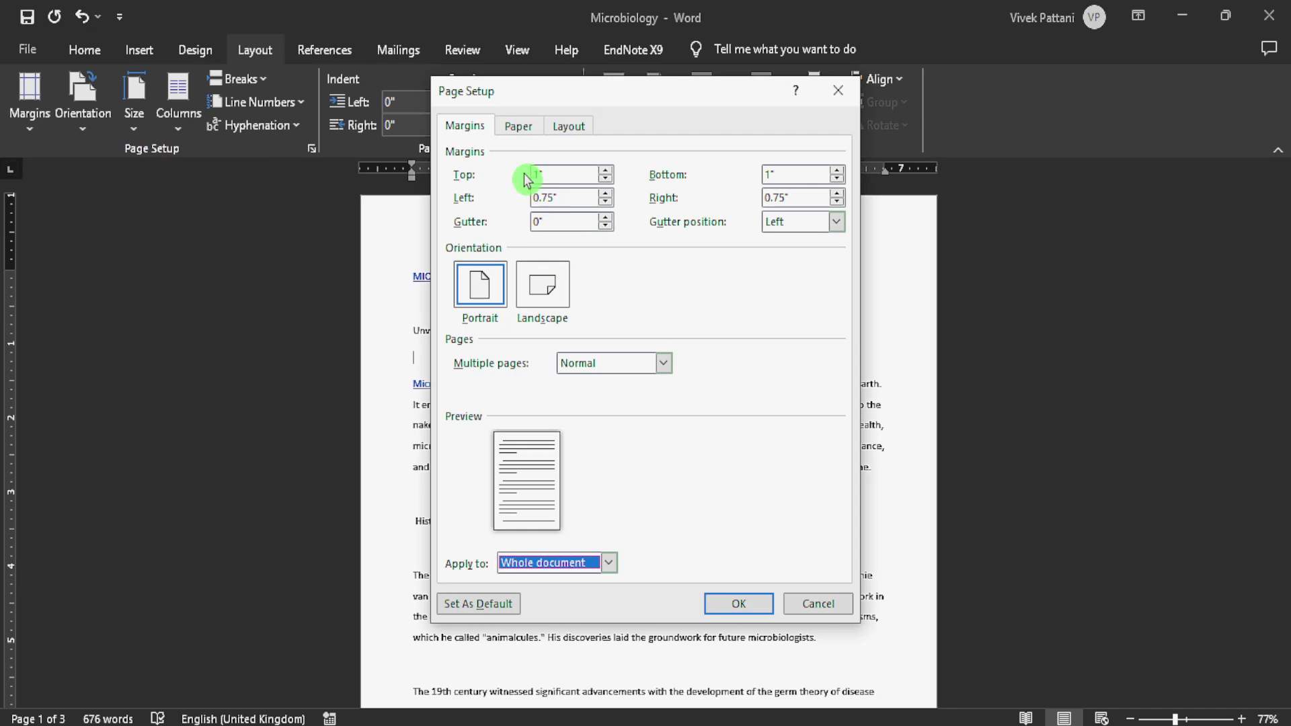
pyautogui.click(612, 567)
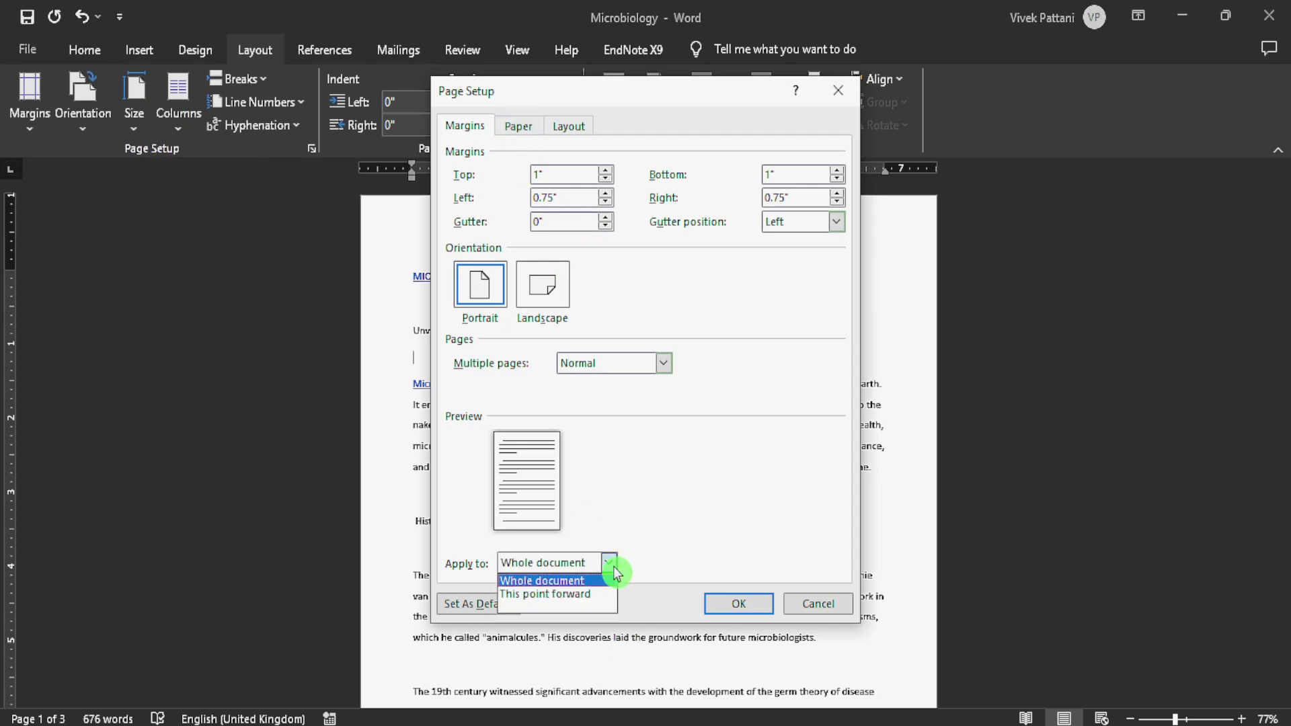
pyautogui.click(665, 516)
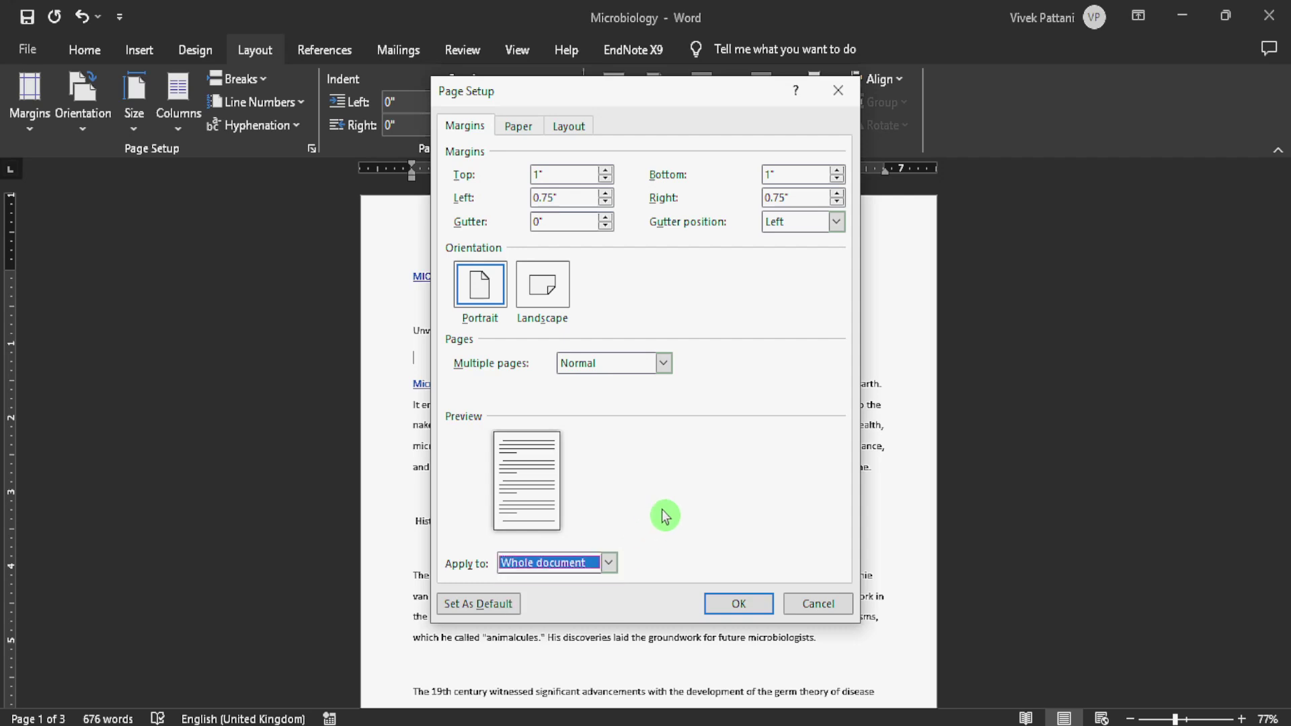
# Try Mirror margins for multiple pages in the custom margin settings, and return the option to Normal.
pyautogui.click(664, 364)
pyautogui.click(648, 398)
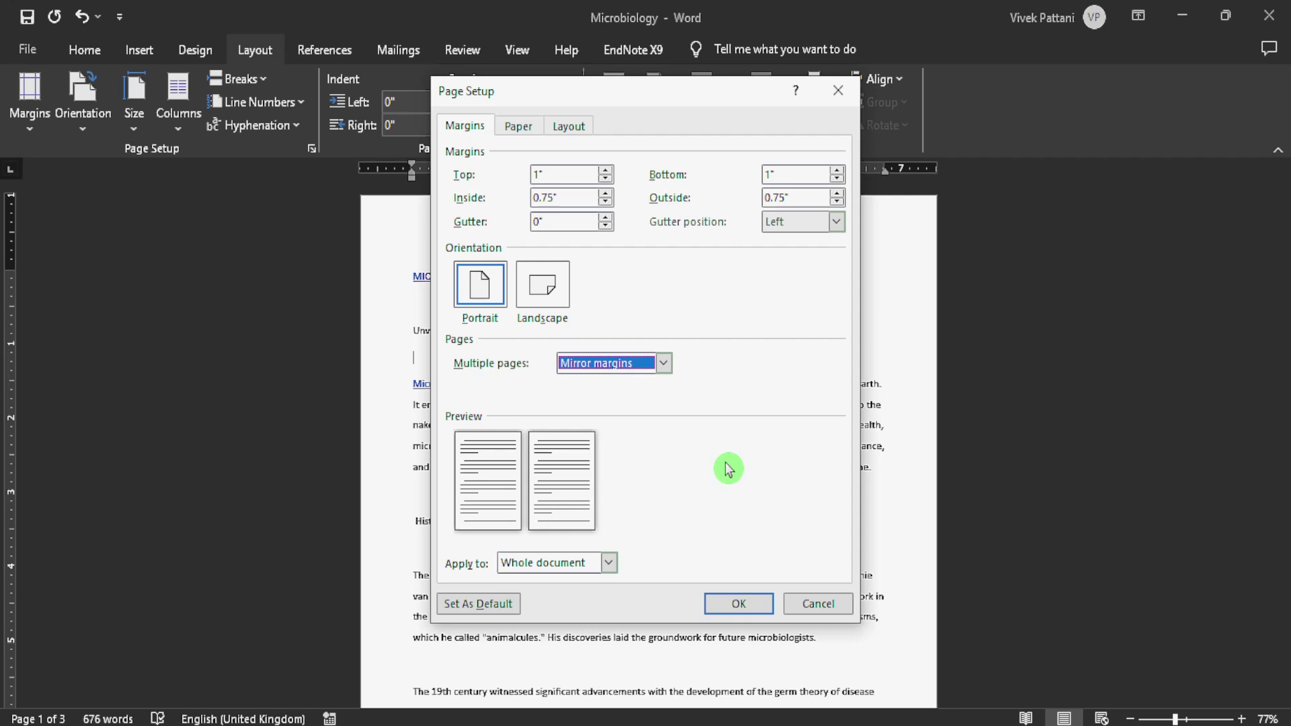
pyautogui.click(663, 363)
pyautogui.click(632, 381)
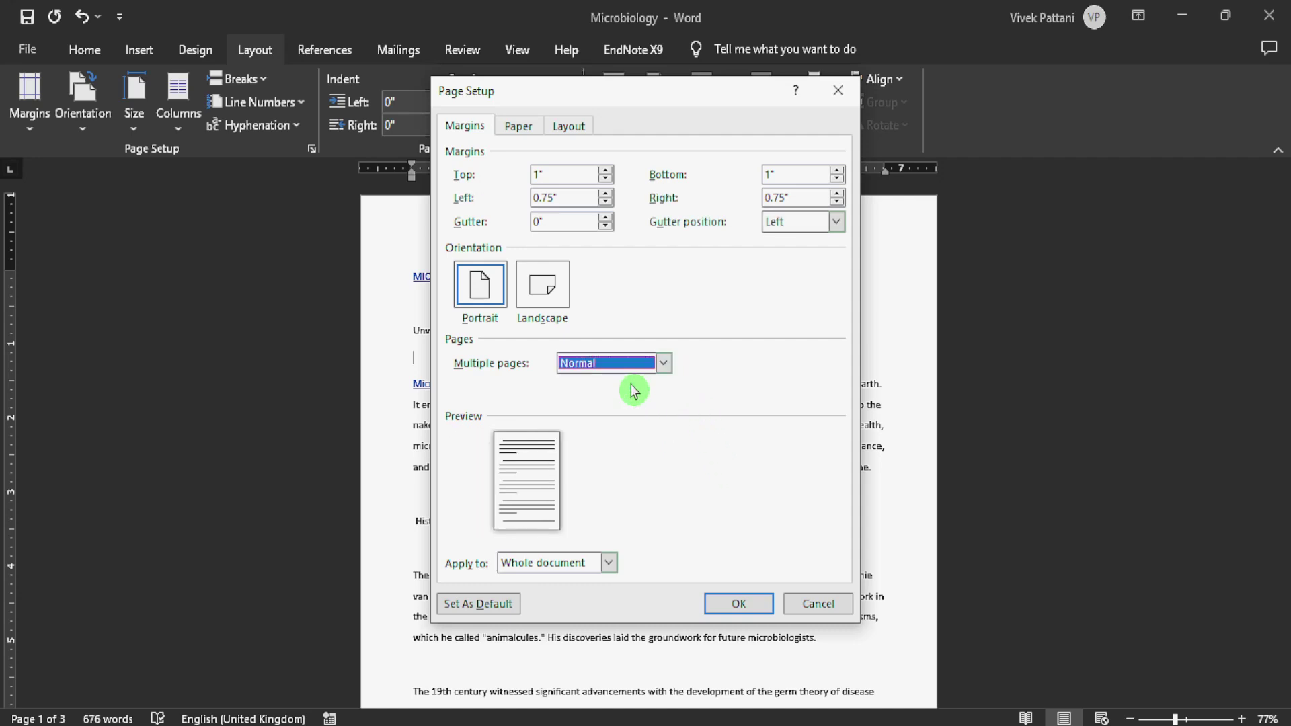
# Set the top, bottom, left and right margins to 1 inch for the whole document and review the pages.
pyautogui.click(554, 173)
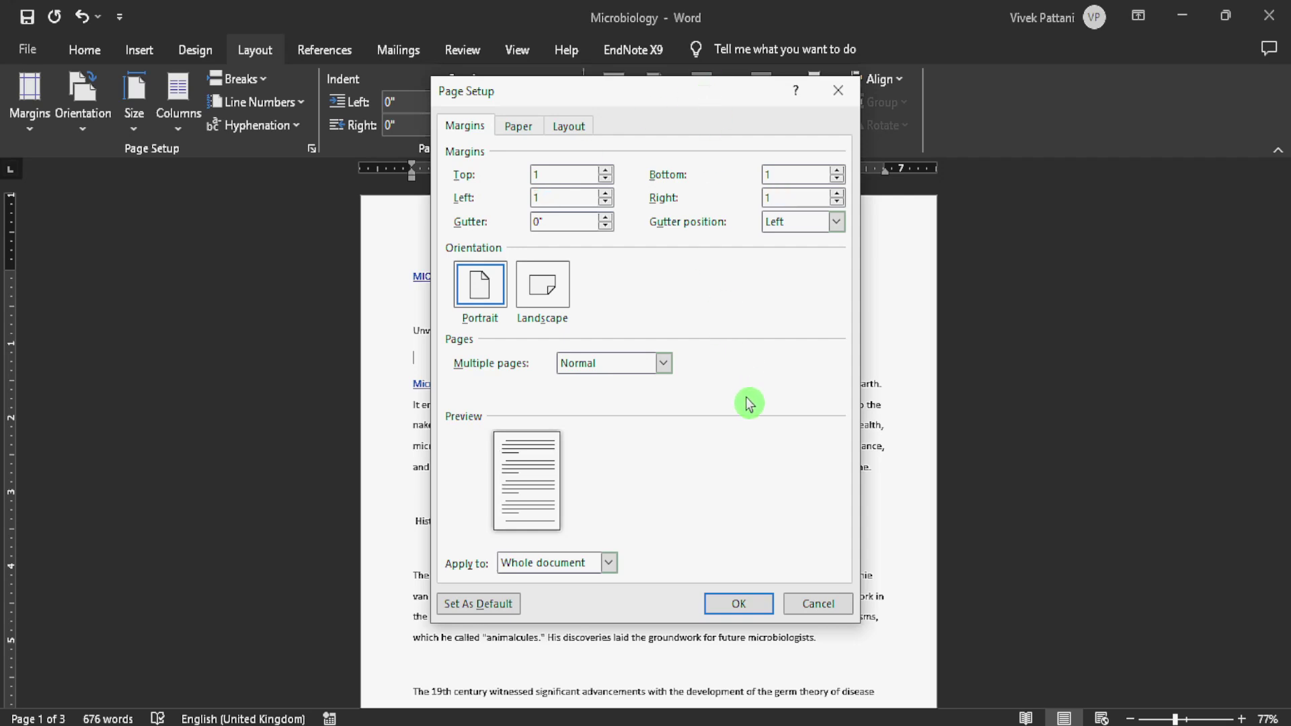
pyautogui.click(735, 605)
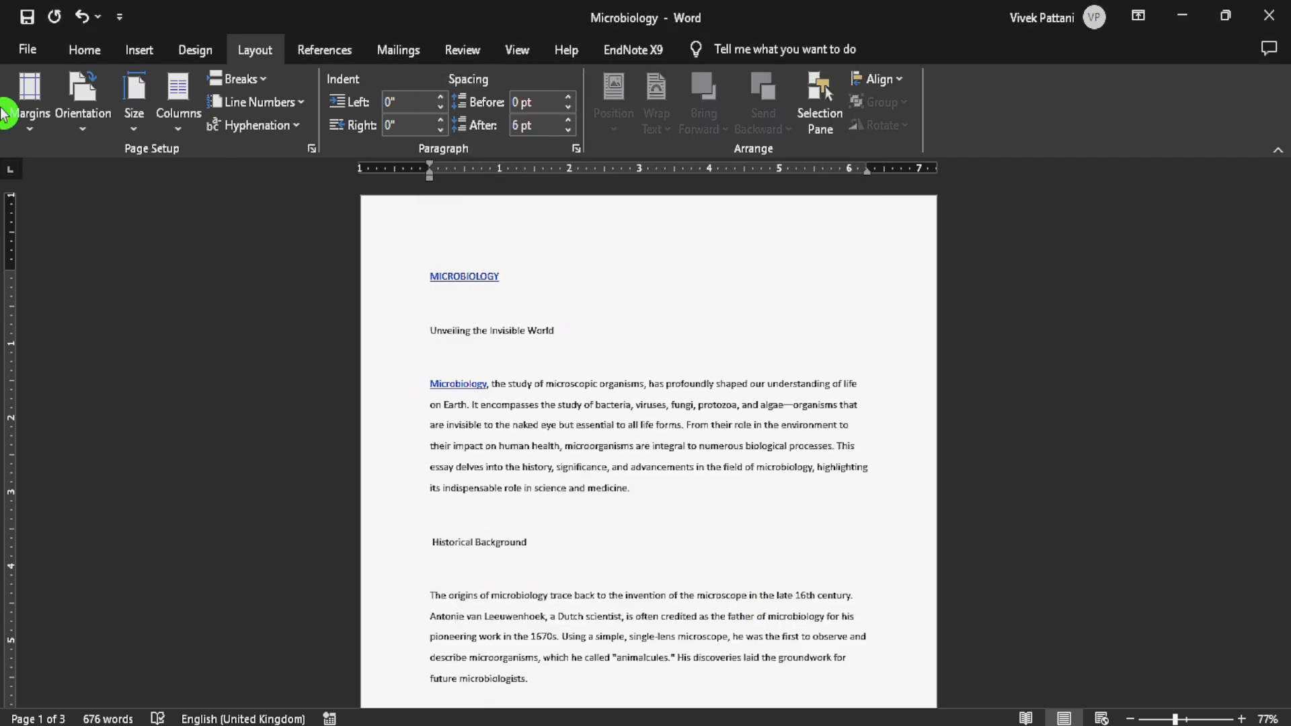
pyautogui.click(29, 124)
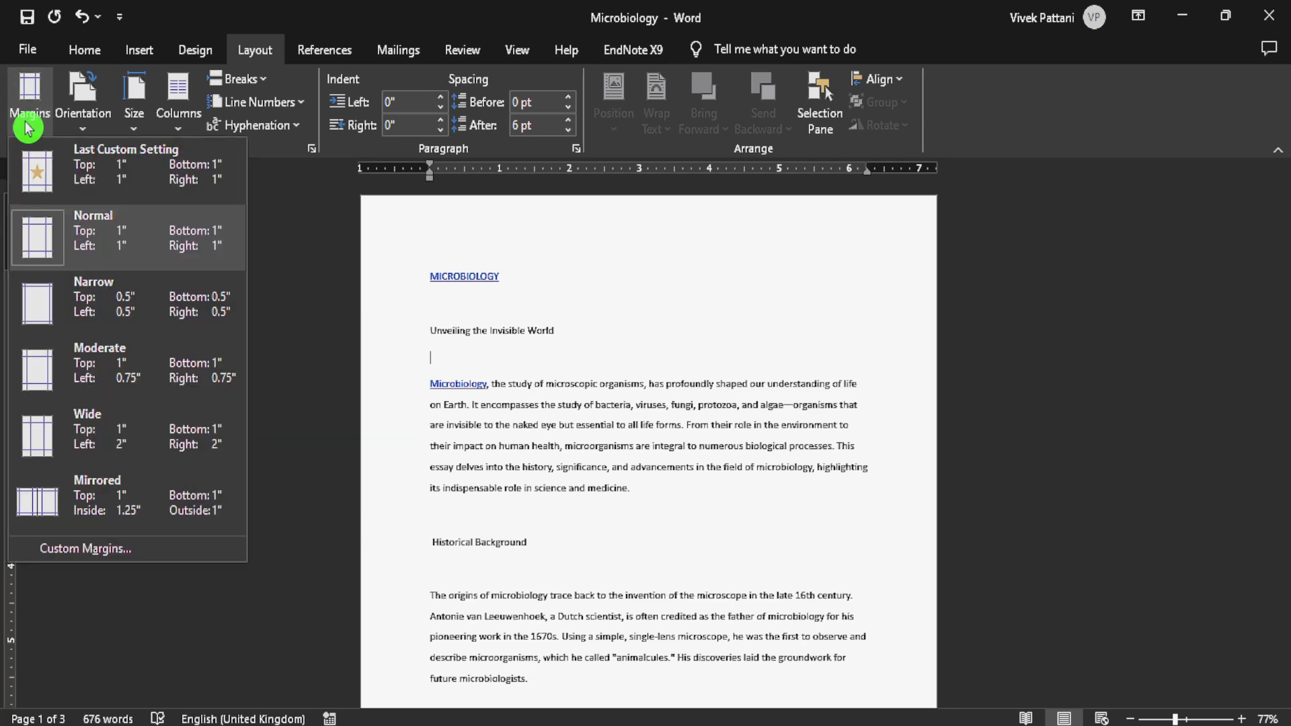
pyautogui.click(357, 576)
pyautogui.keyDown('ctrl'); pyautogui.scroll(-6, 336, 528); pyautogui.keyUp('ctrl')
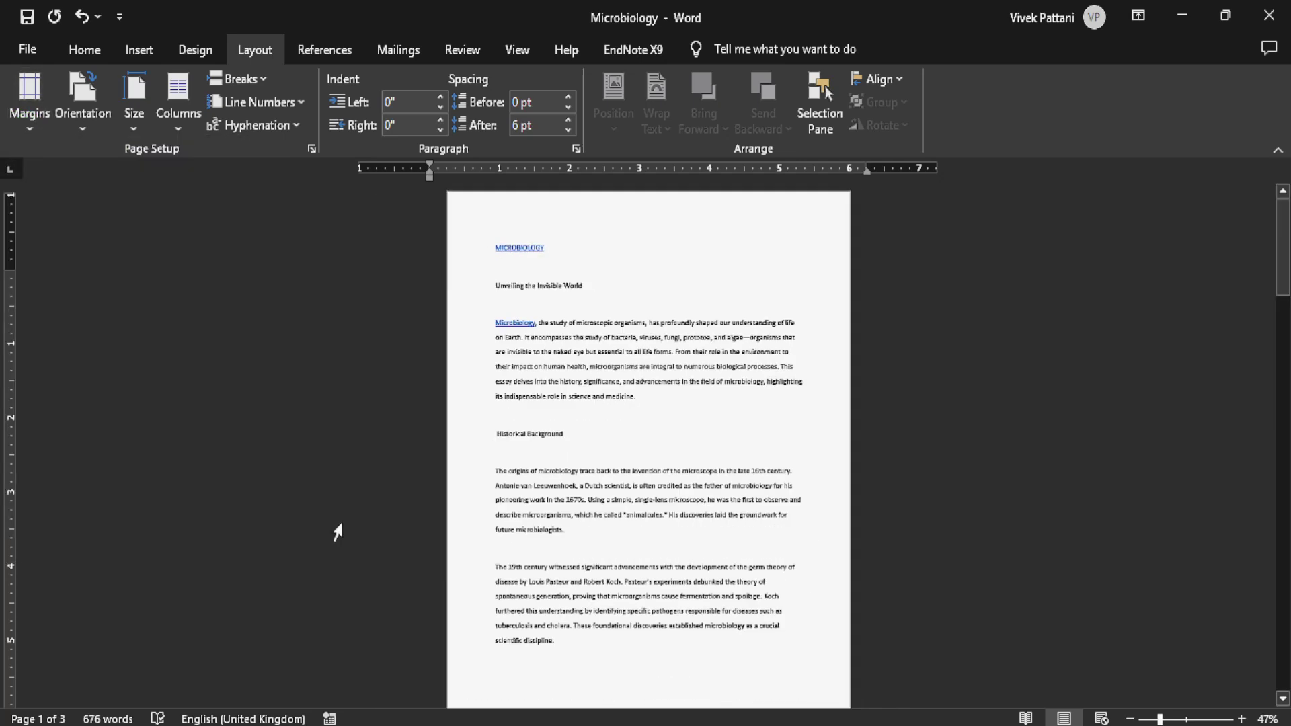
pyautogui.keyDown('ctrl'); pyautogui.scroll(2, 441, 533); pyautogui.keyUp('ctrl')
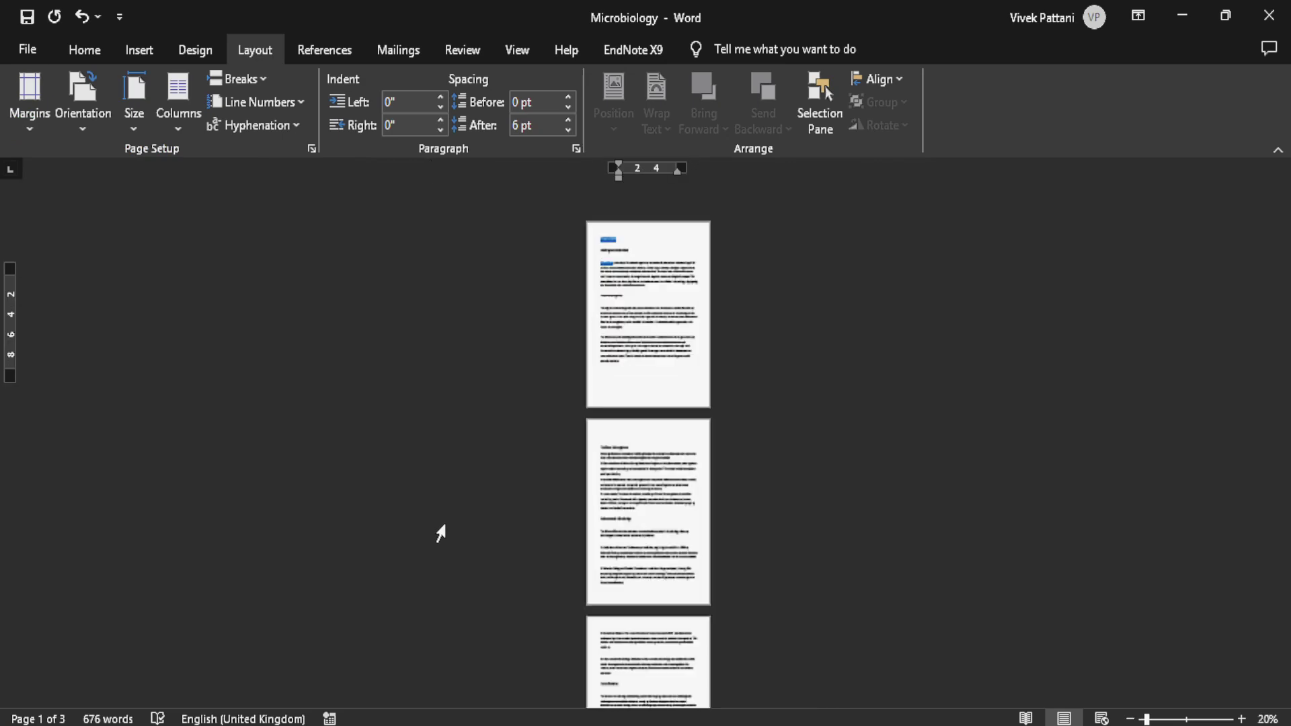
pyautogui.click(1079, 716)
pyautogui.keyDown('ctrl'); pyautogui.scroll(3, 614, 528); pyautogui.keyUp('ctrl')
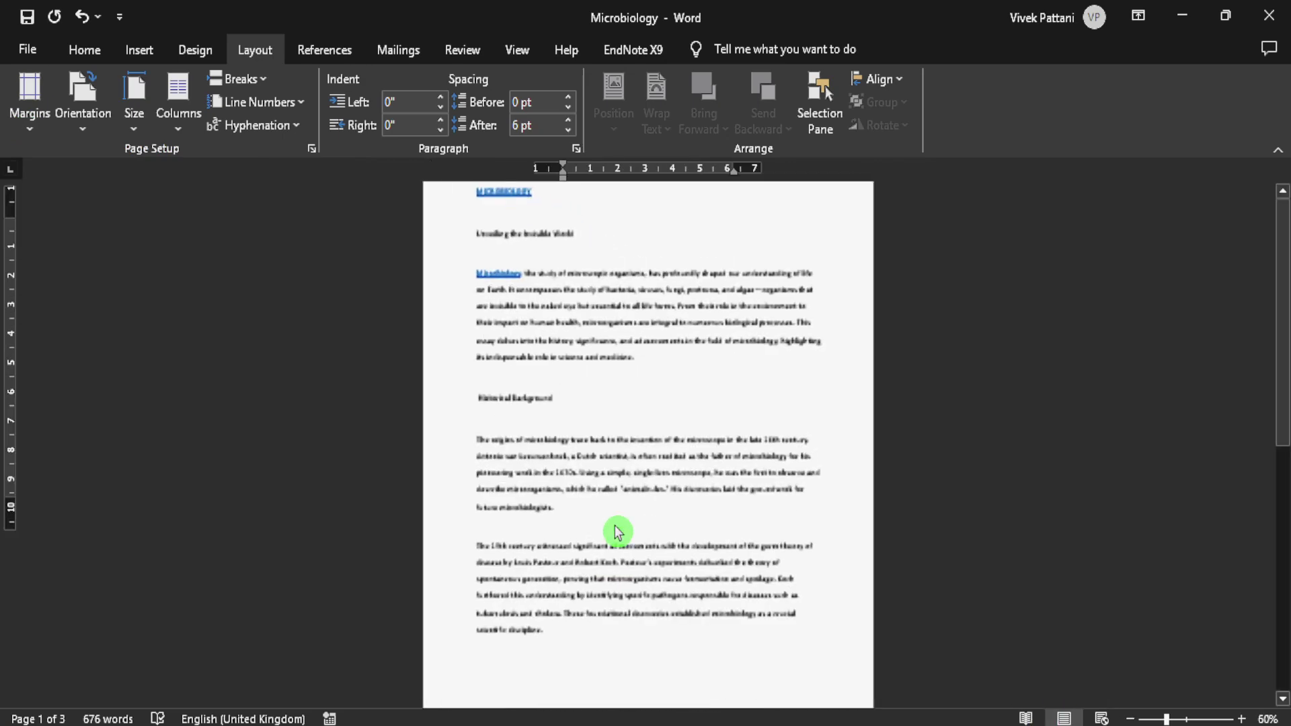
# Display the document in Draft view and look through its text.
pyautogui.click(517, 50)
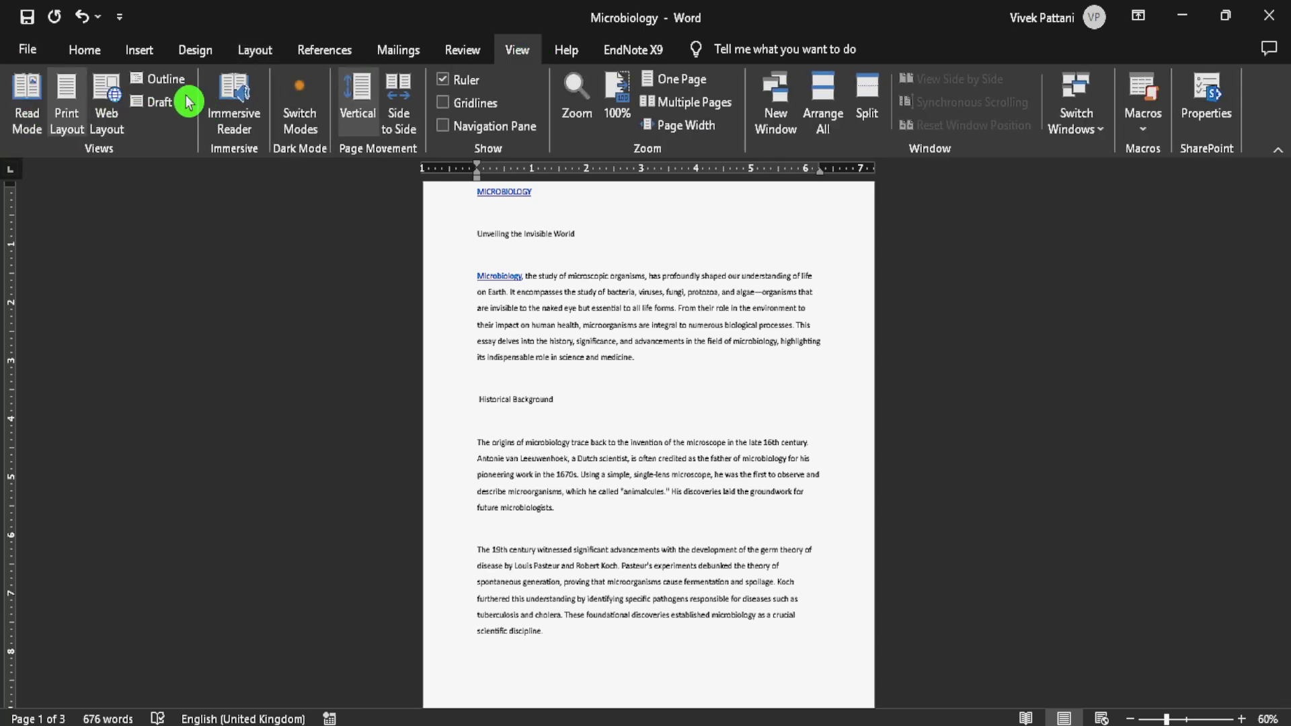
pyautogui.click(155, 104)
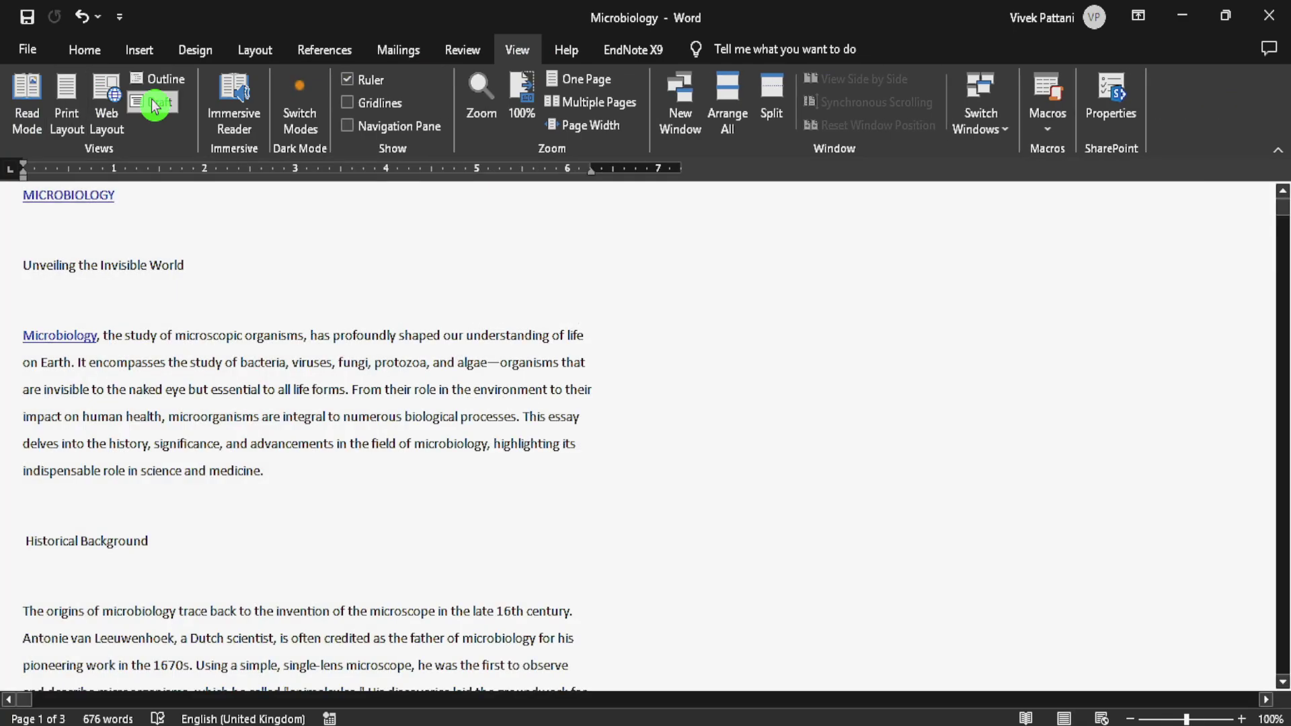
pyautogui.scroll(-3, 509, 456)
pyautogui.keyDown('ctrl'); pyautogui.scroll(-2, 509, 456); pyautogui.keyUp('ctrl')
pyautogui.keyDown('ctrl'); pyautogui.scroll(2, 509, 455); pyautogui.keyUp('ctrl')
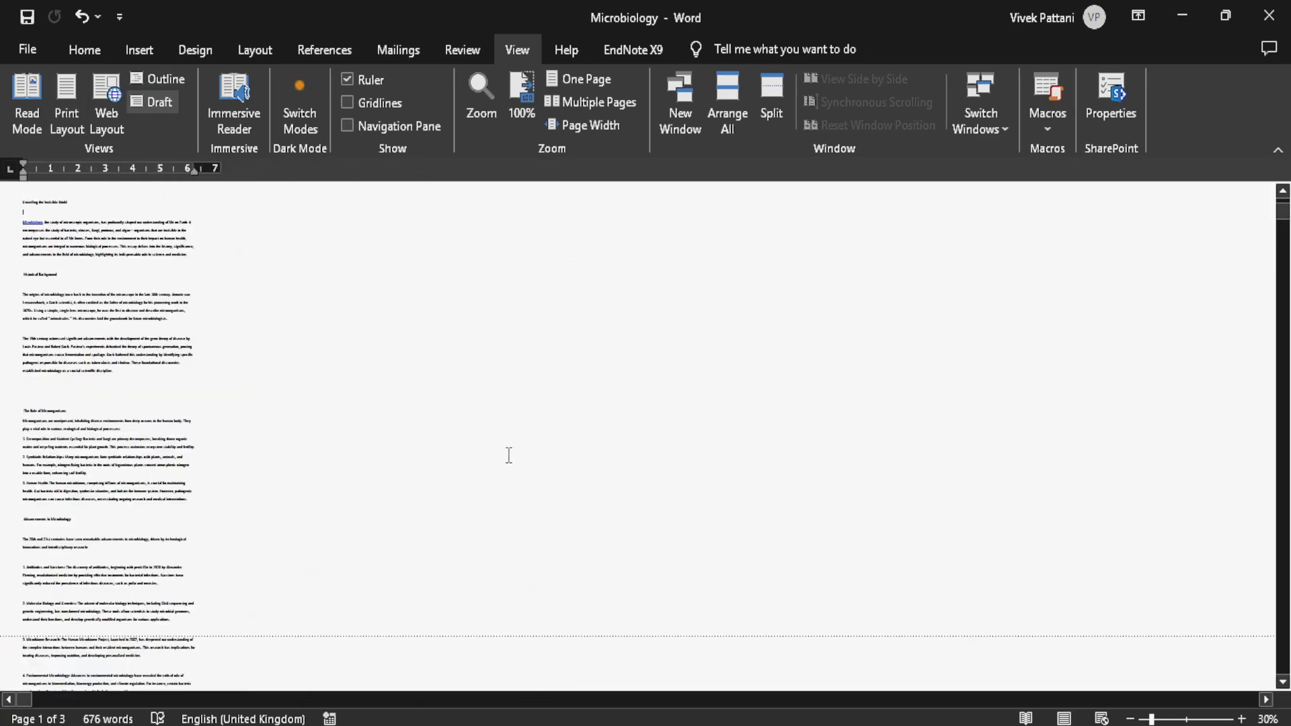
# Return the document to Print Layout view and look at its pages.
pyautogui.click(148, 104)
pyautogui.click(67, 104)
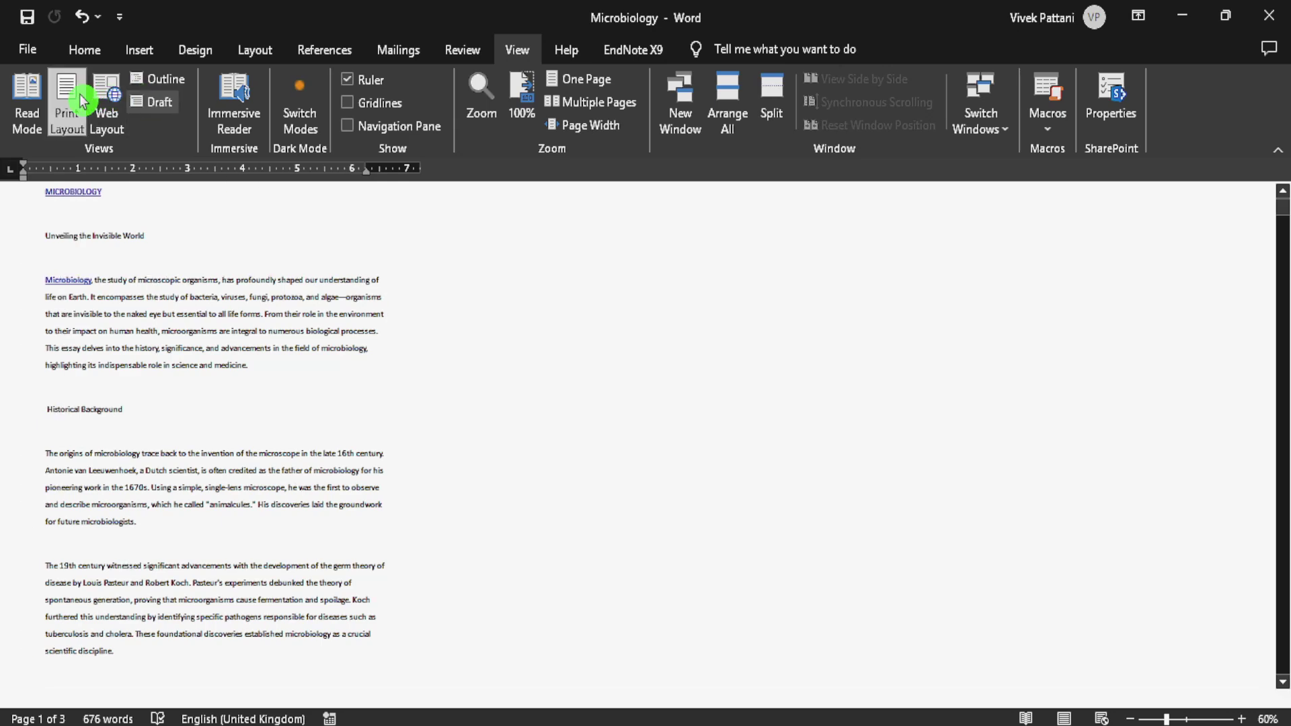
pyautogui.keyDown('ctrl'); pyautogui.scroll(-5, 728, 478); pyautogui.keyUp('ctrl')
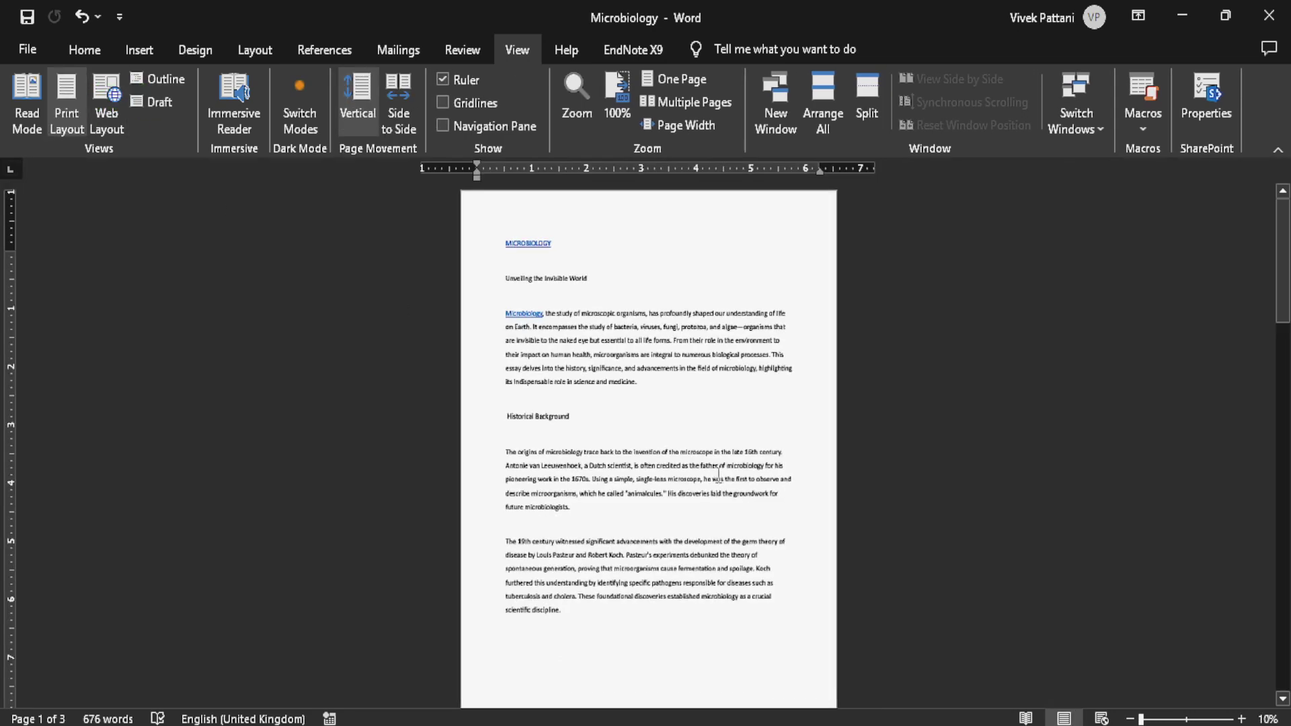
# View the document in Read Mode, browse its screens, and return to Print Layout.
pyautogui.click(1027, 718)
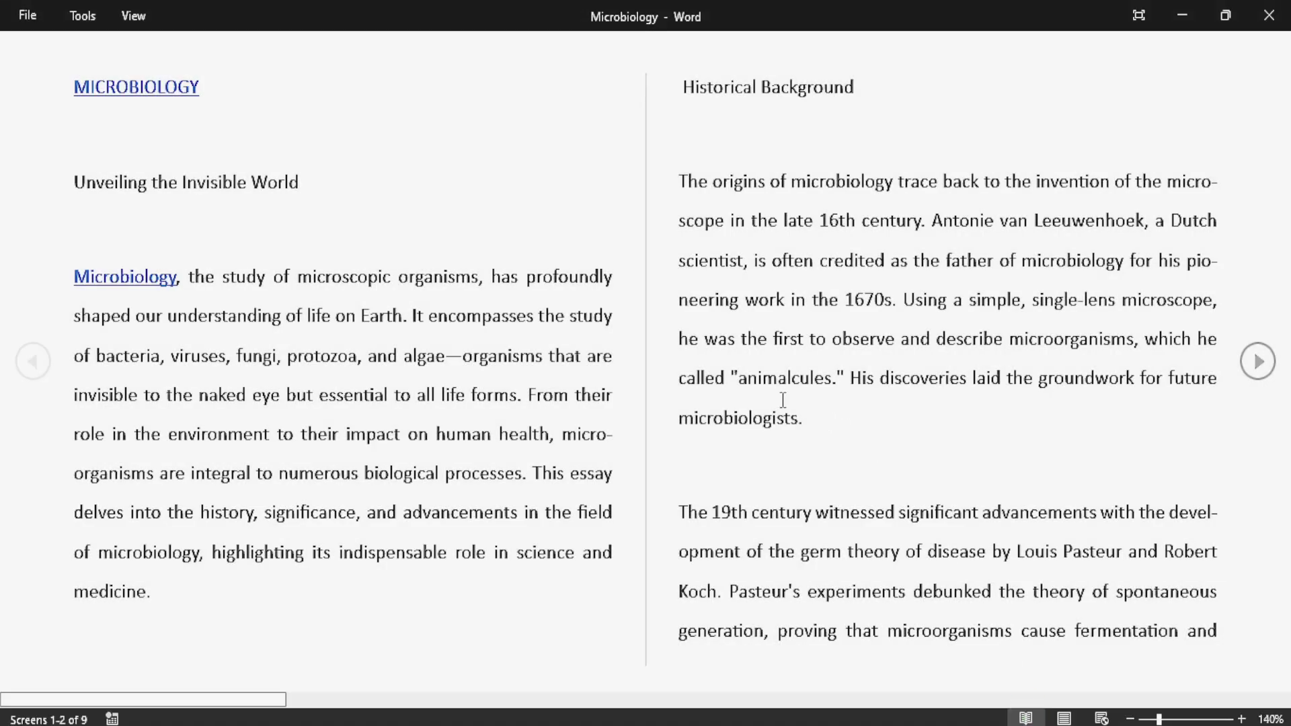
pyautogui.scroll(-1, 800, 390)
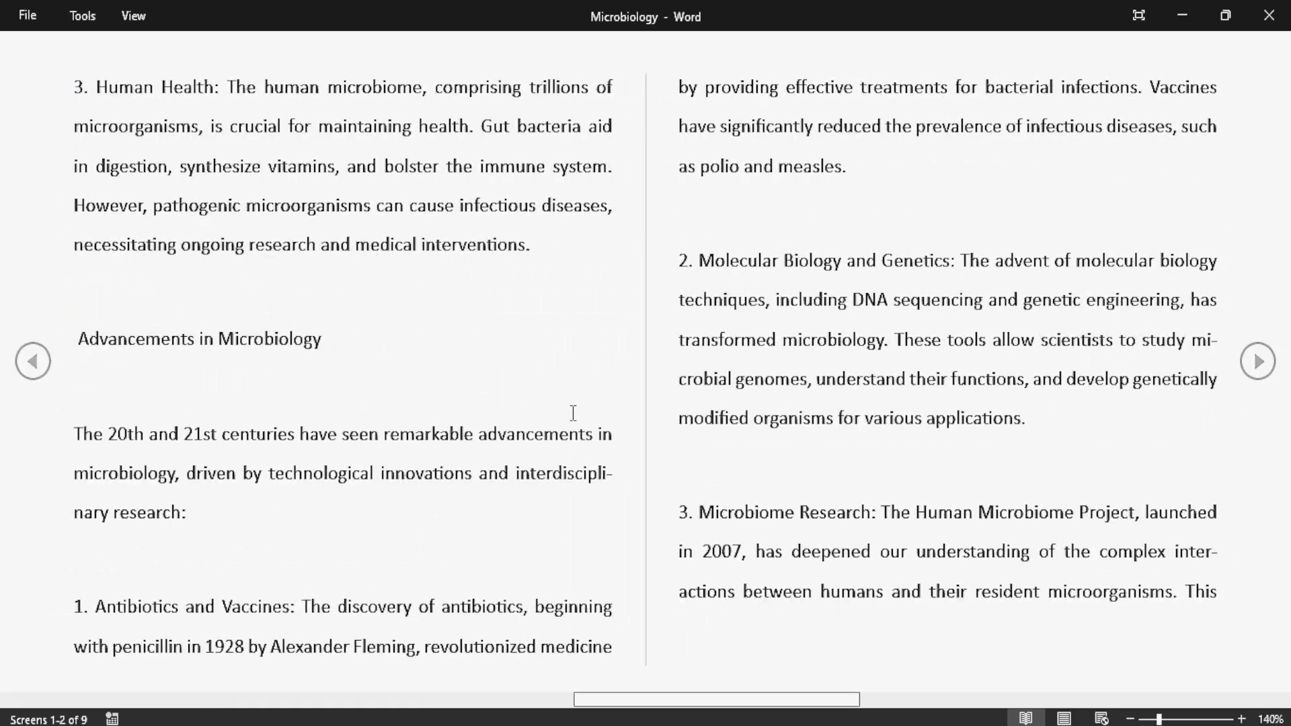
pyautogui.scroll(1, 573, 410)
pyautogui.press('Escape')
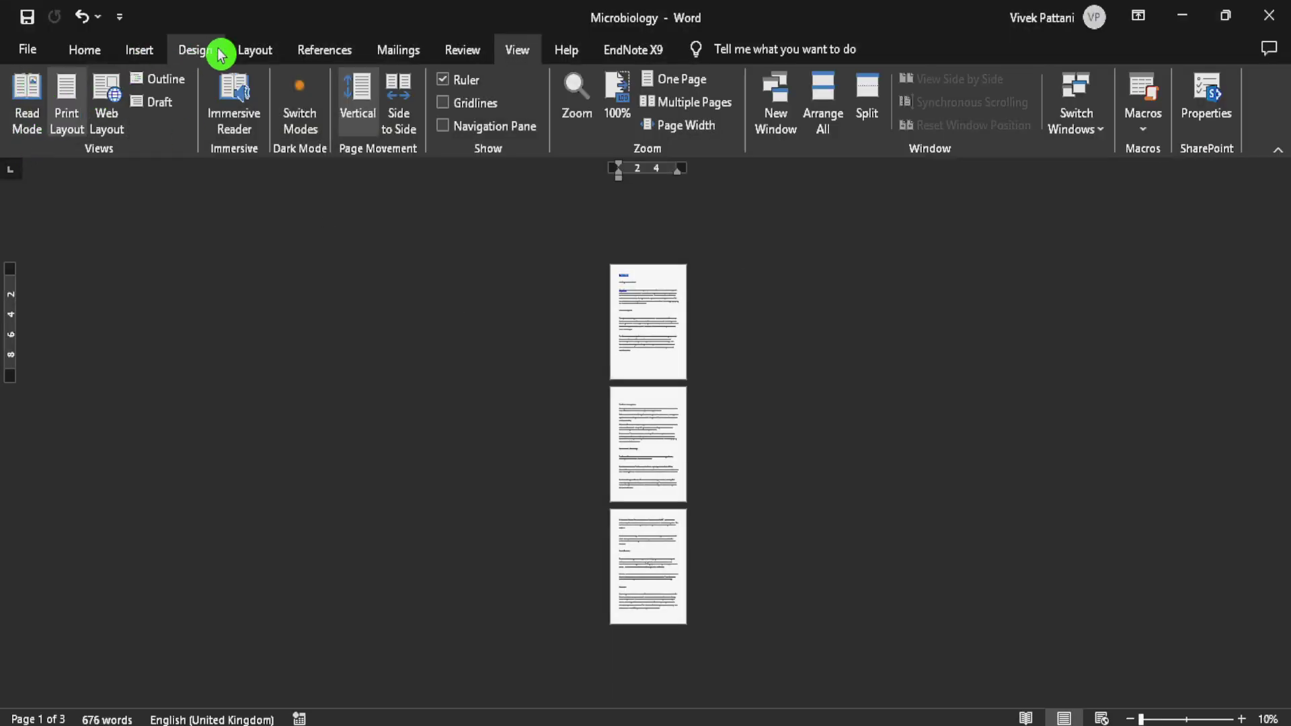
# Set multiple pages to Mirror margins for the whole document in the custom margin settings.
pyautogui.click(192, 51)
pyautogui.click(256, 59)
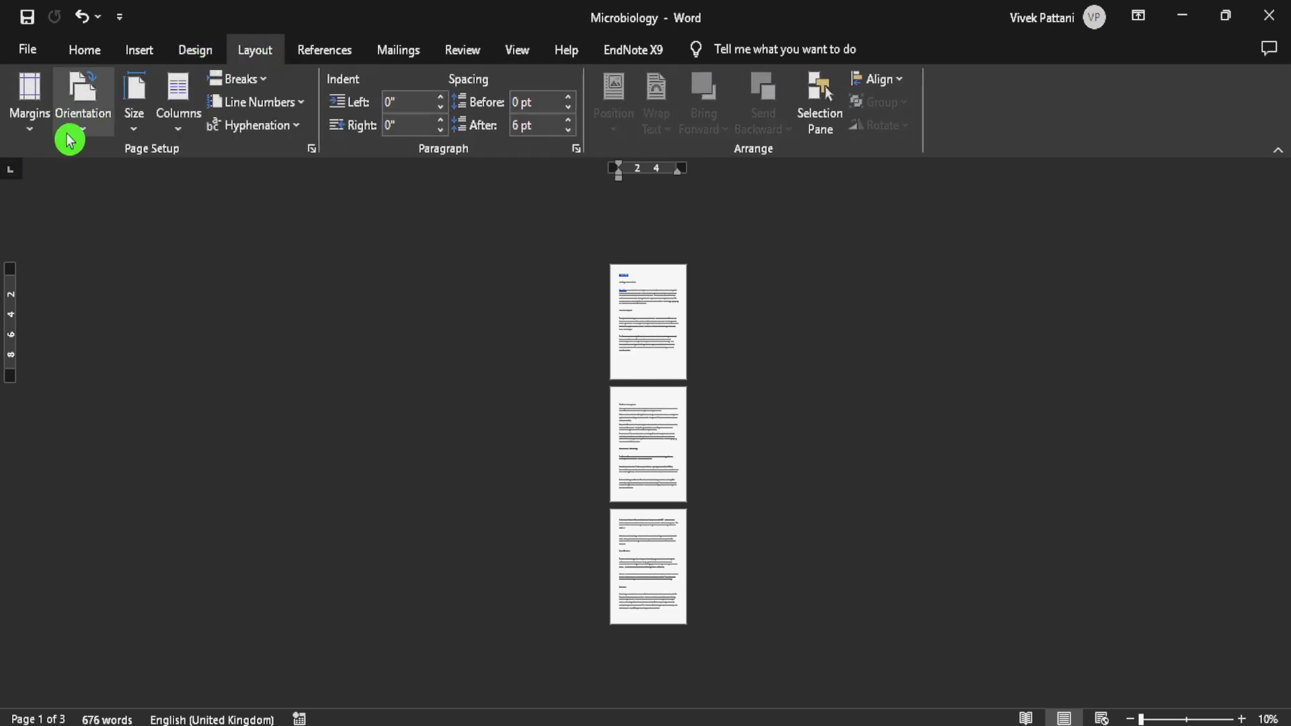
pyautogui.click(32, 125)
pyautogui.click(151, 544)
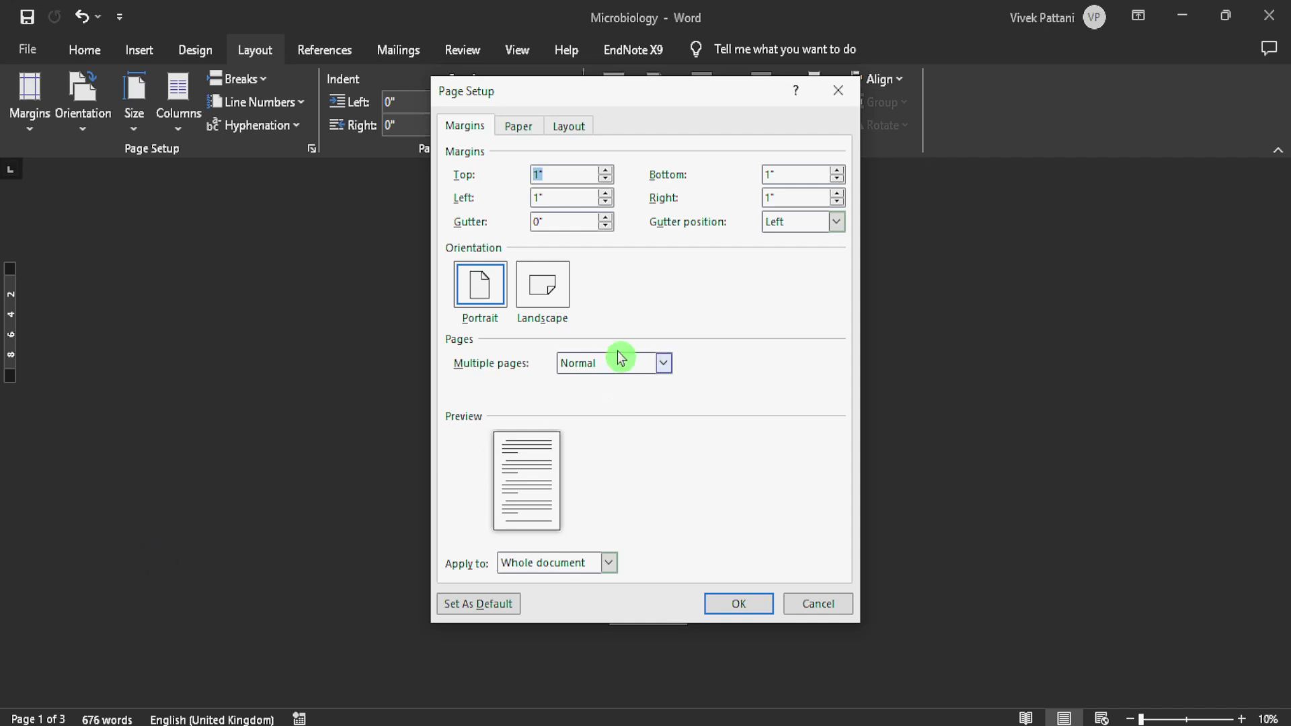
pyautogui.click(639, 365)
pyautogui.click(628, 396)
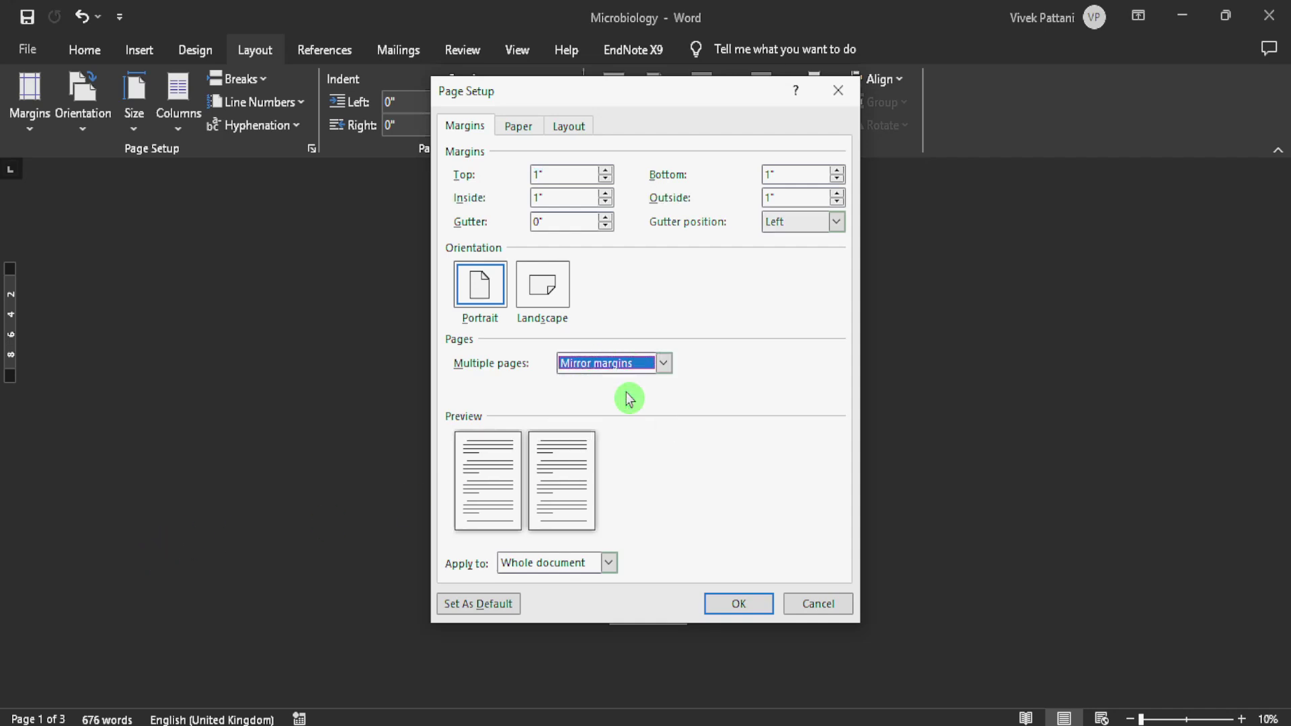
pyautogui.click(729, 603)
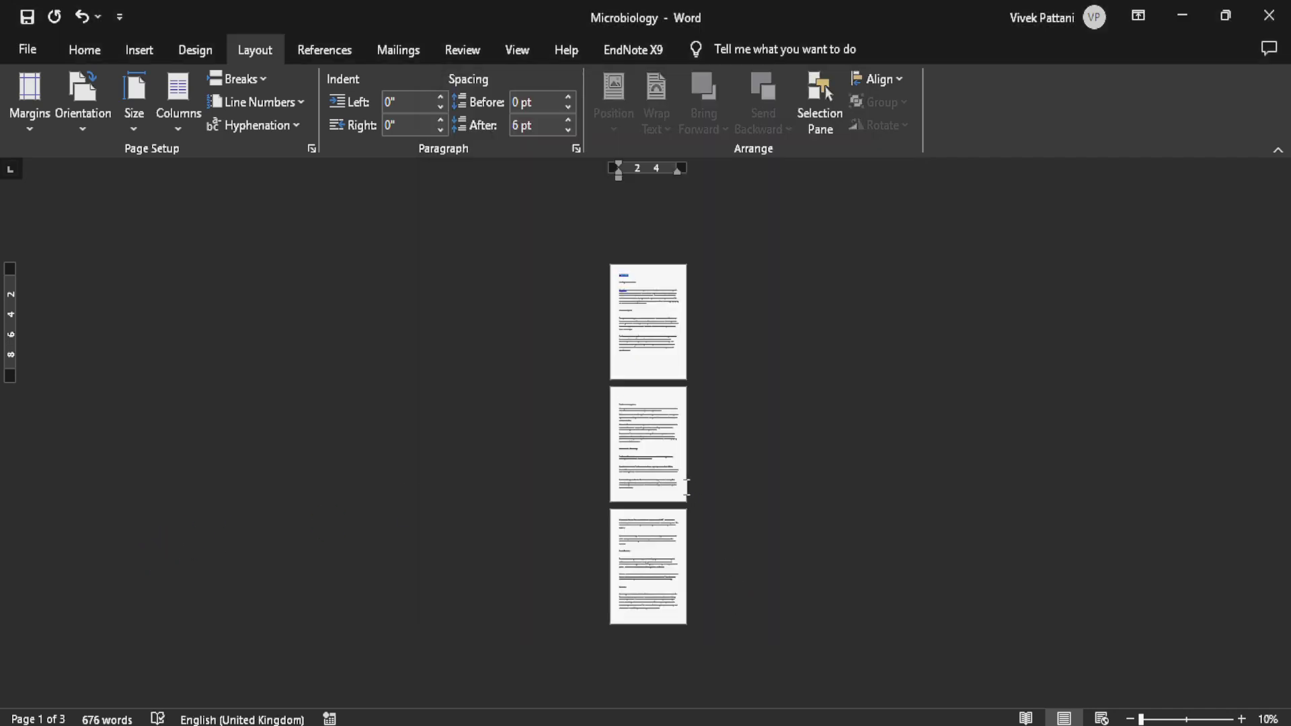
# Set the inside margin to 1.5" for the whole document in the custom margin settings, keeping mirror margins.
pyautogui.scroll(4, 686, 485)
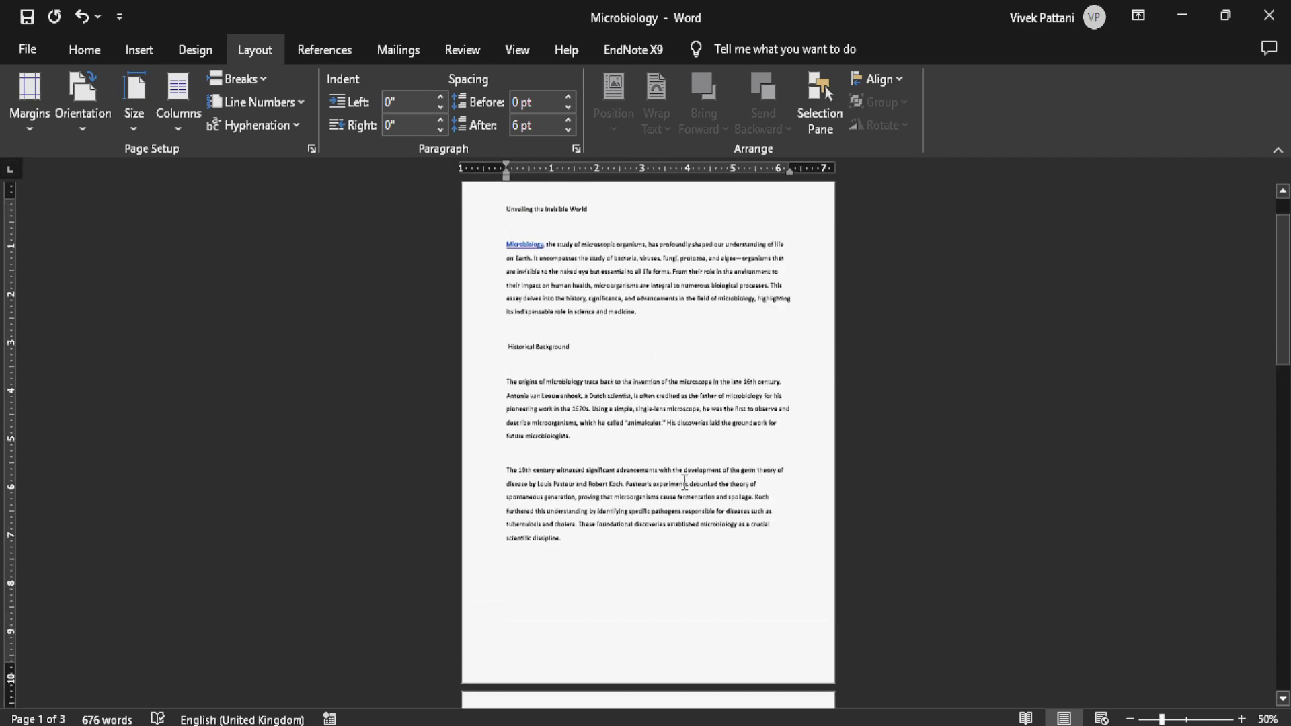
pyautogui.scroll(-3, 684, 482)
pyautogui.scroll(1, 684, 482)
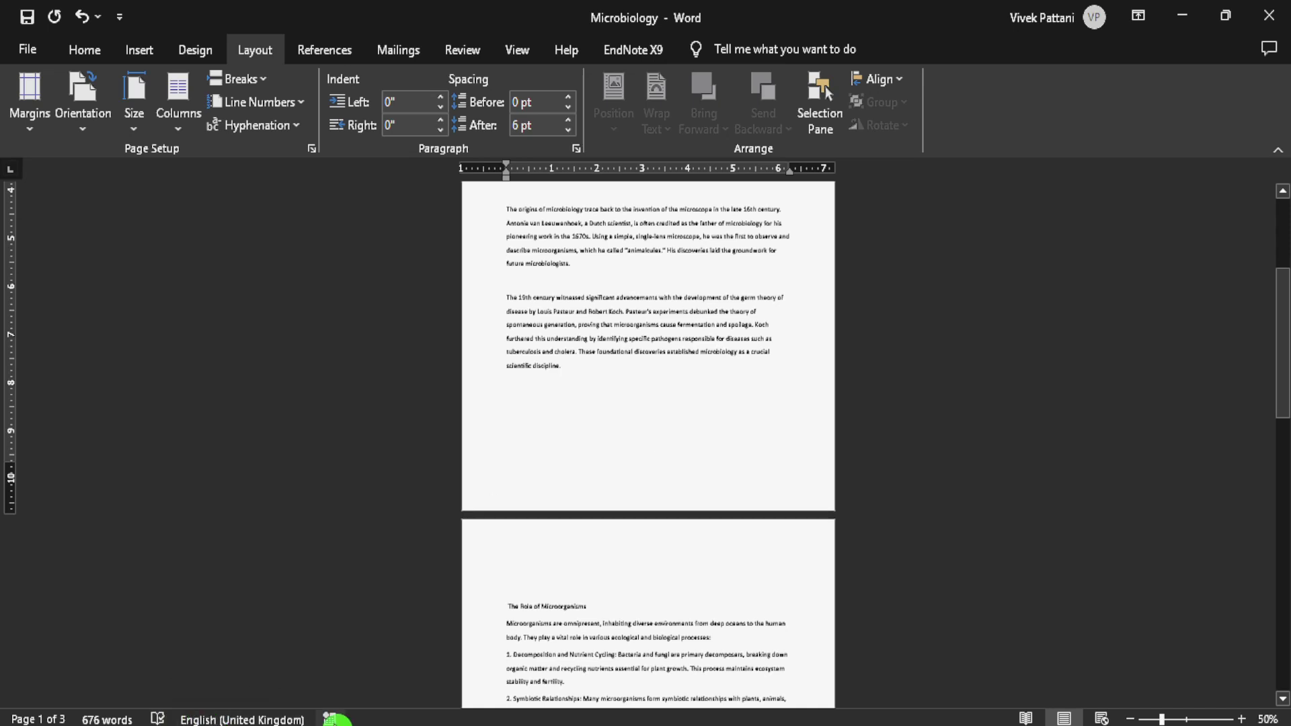
pyautogui.click(32, 135)
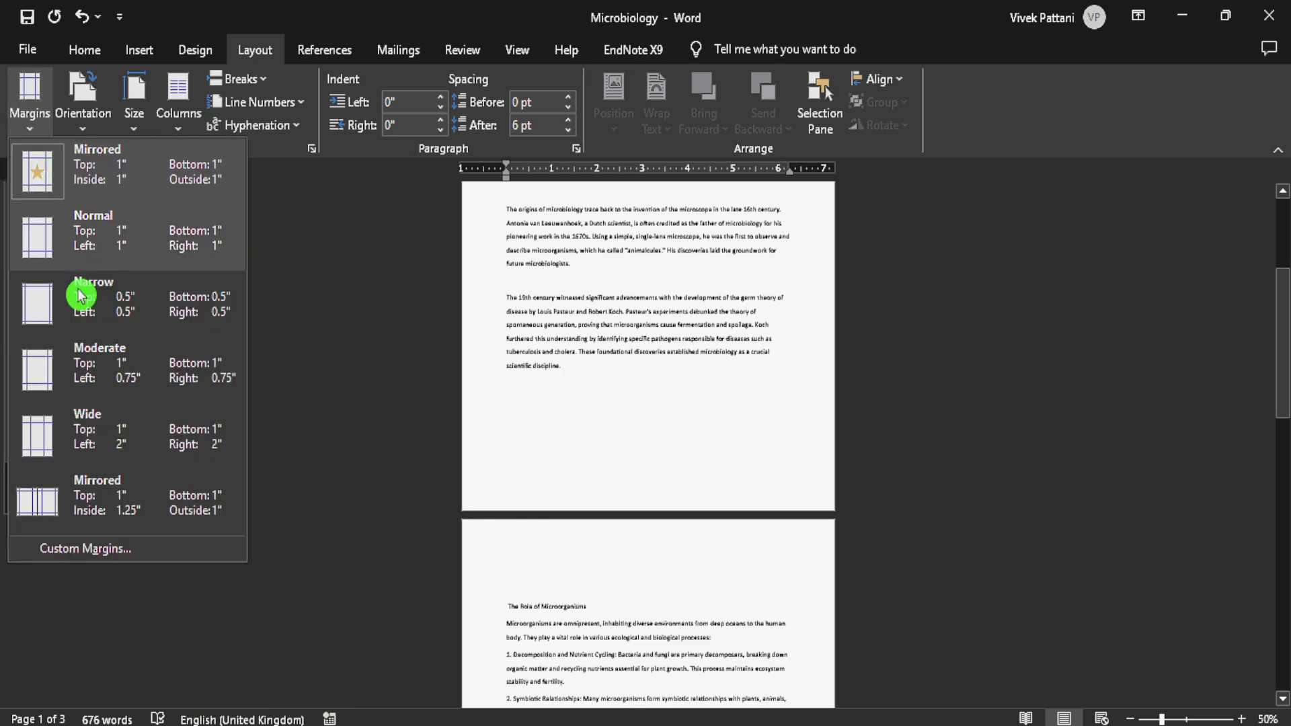
pyautogui.click(118, 548)
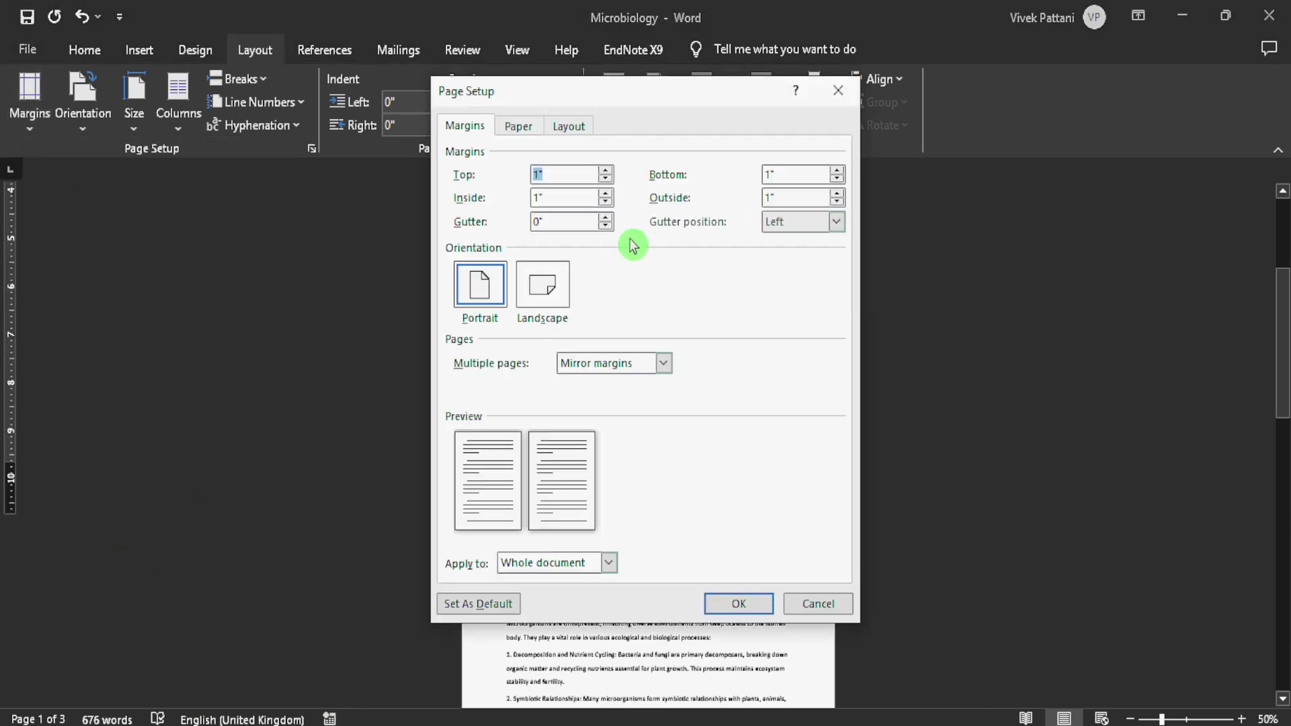
pyautogui.click(607, 193)
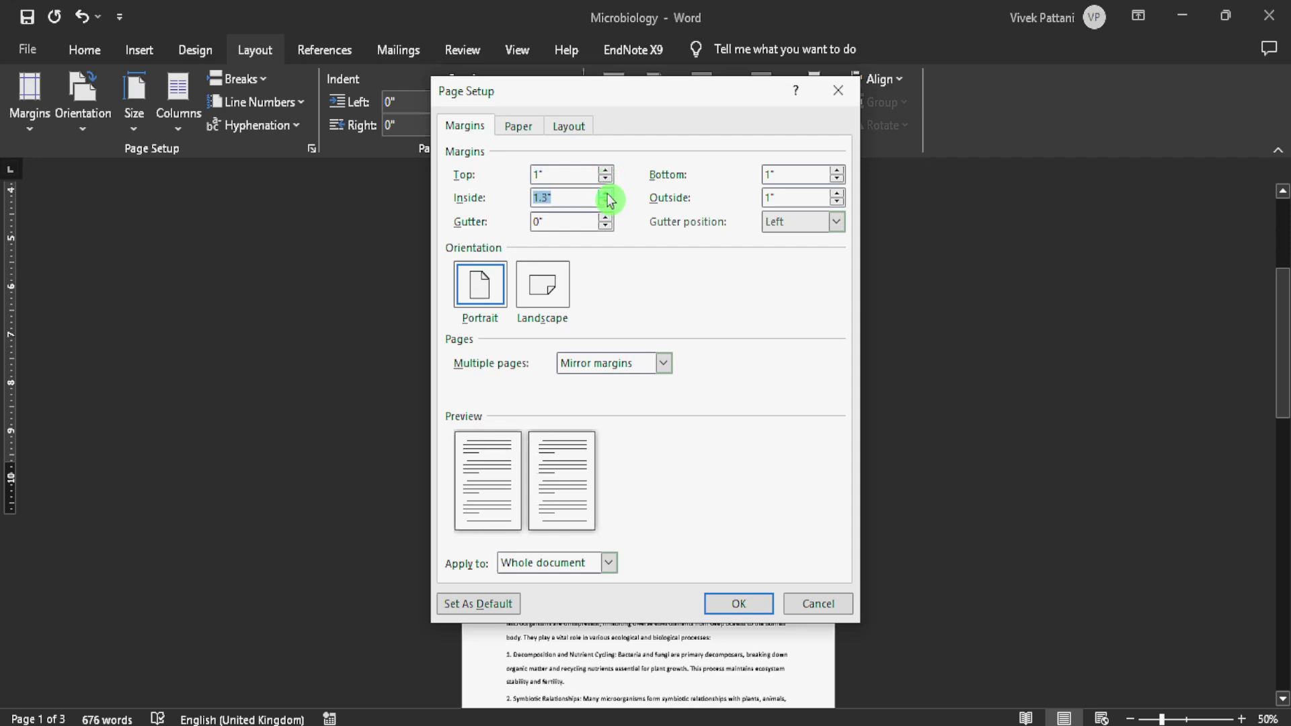
pyautogui.click(745, 604)
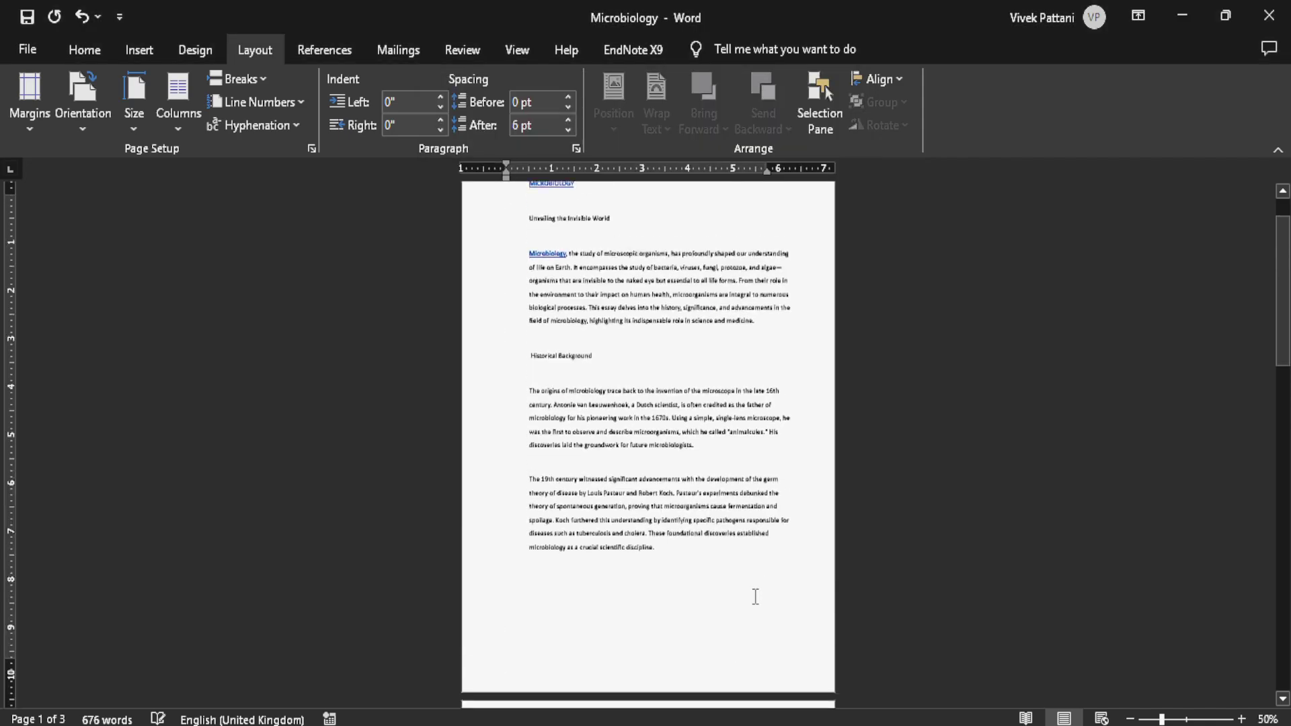
# Examine all pages to compare how the inside margin alternates between odd and even pages.
pyautogui.scroll(-10, 736, 521)
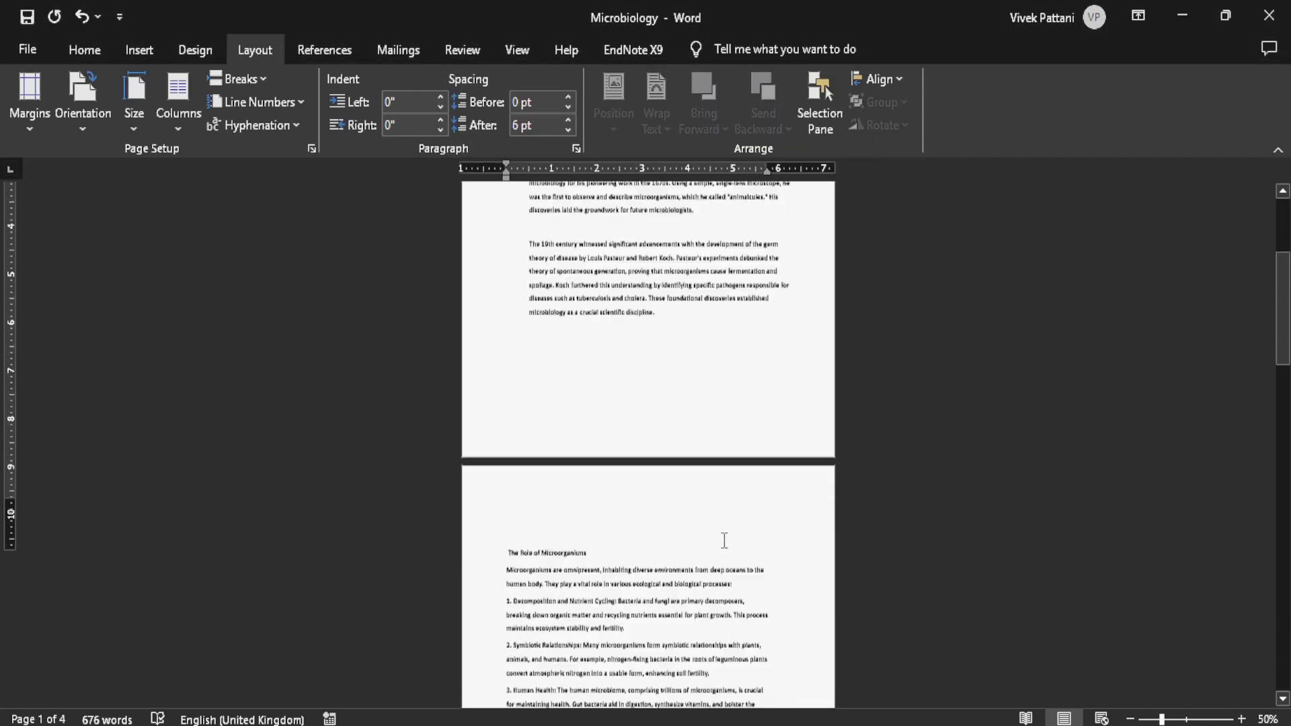
pyautogui.scroll(10, 723, 539)
pyautogui.scroll(2, 587, 424)
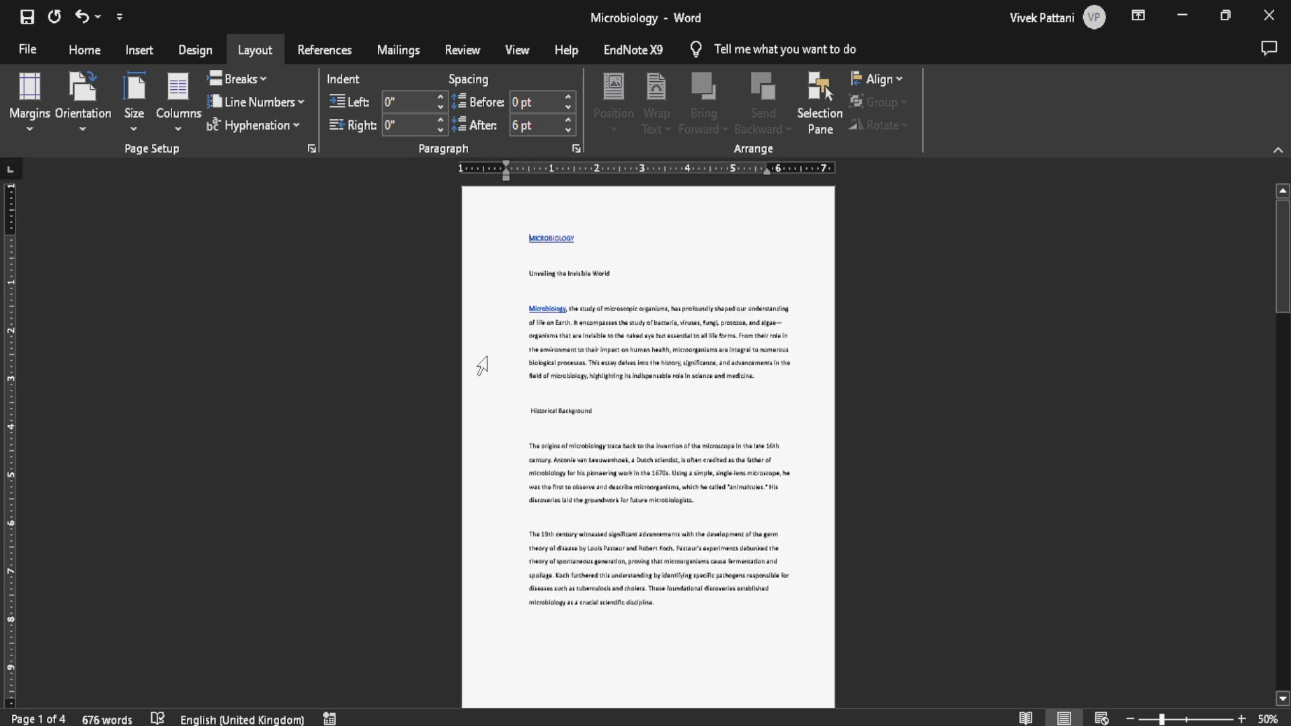
pyautogui.scroll(-8, 465, 417)
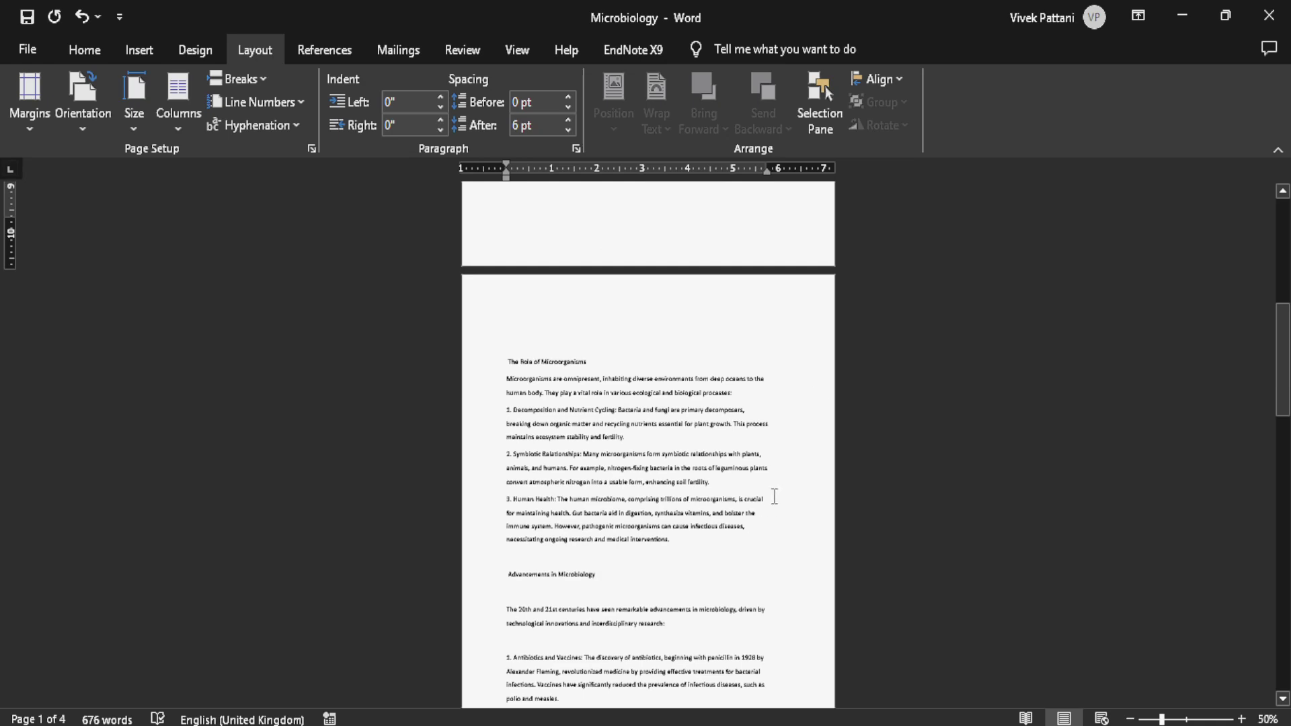
pyautogui.scroll(-5, 774, 496)
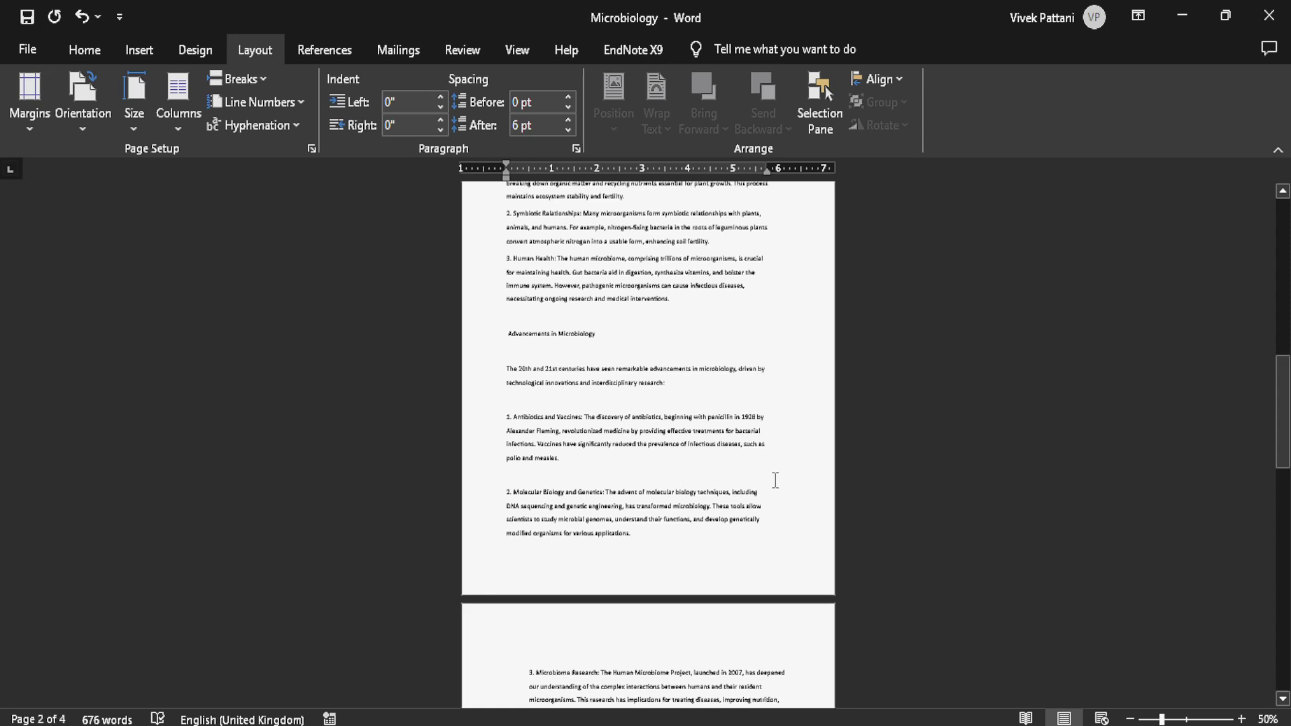
pyautogui.scroll(-5, 776, 480)
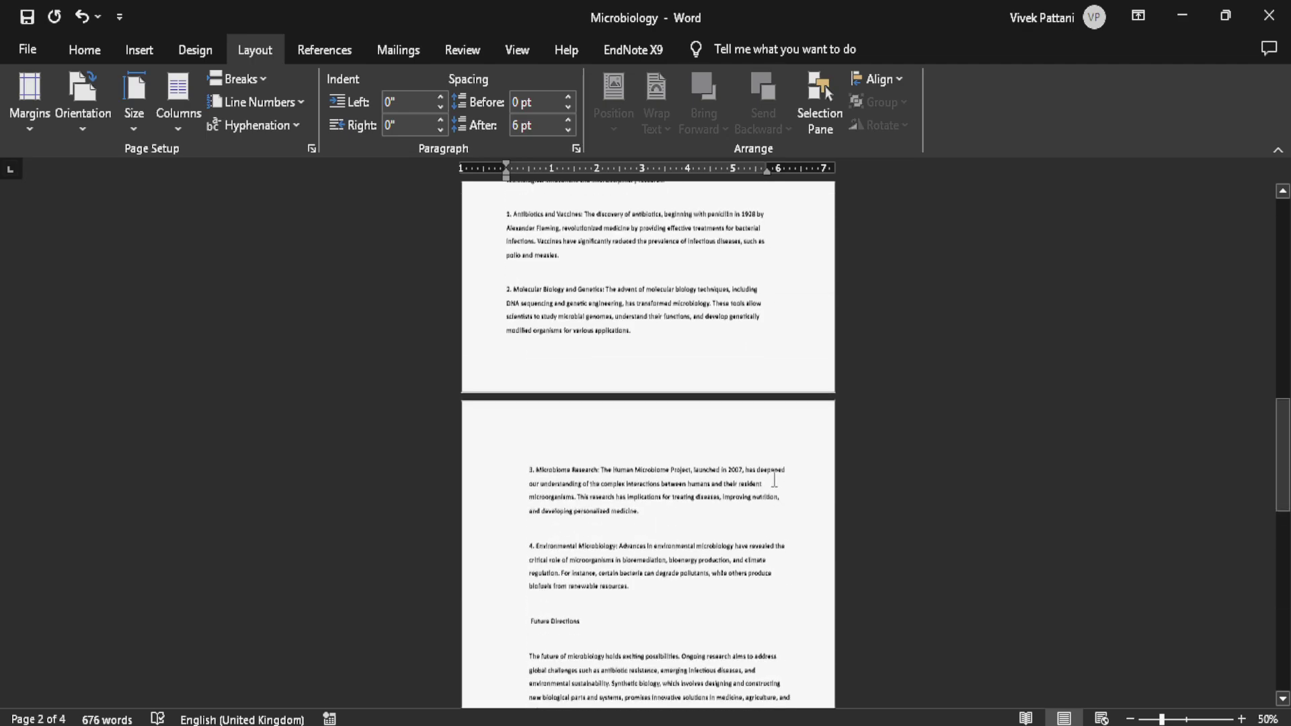
pyautogui.scroll(-12, 774, 480)
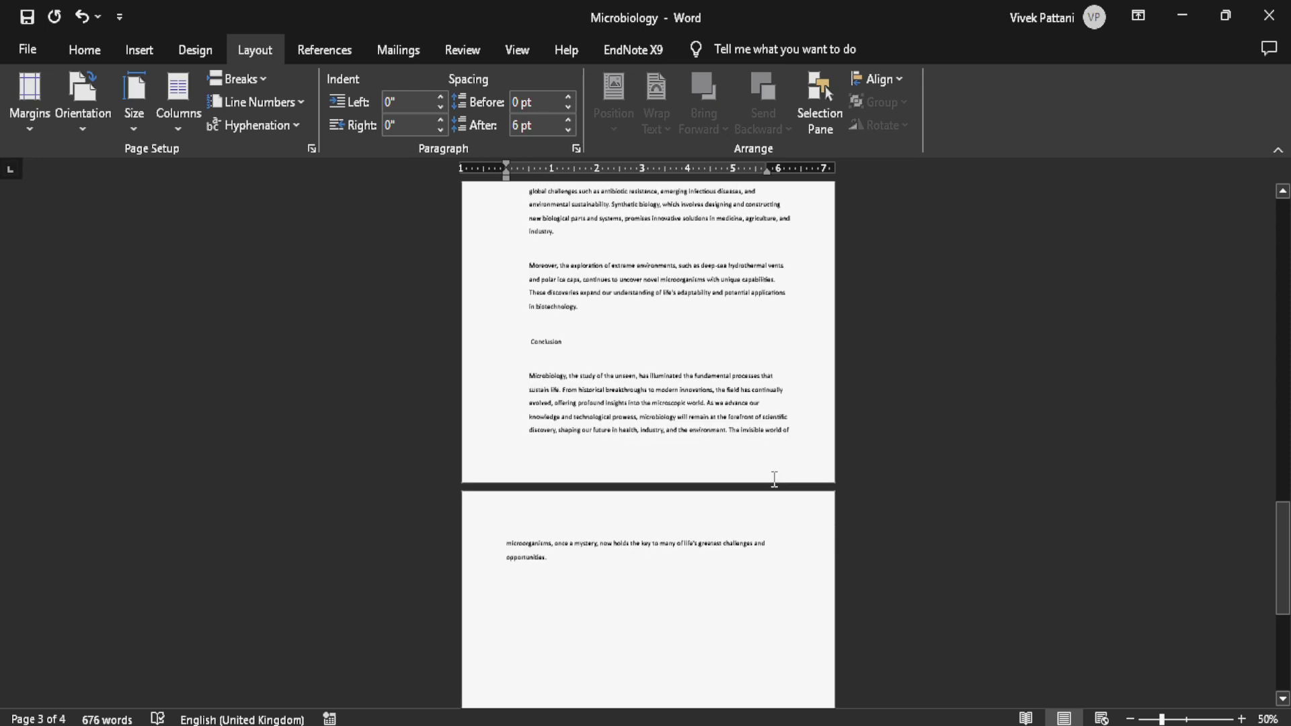
pyautogui.scroll(-3, 774, 478)
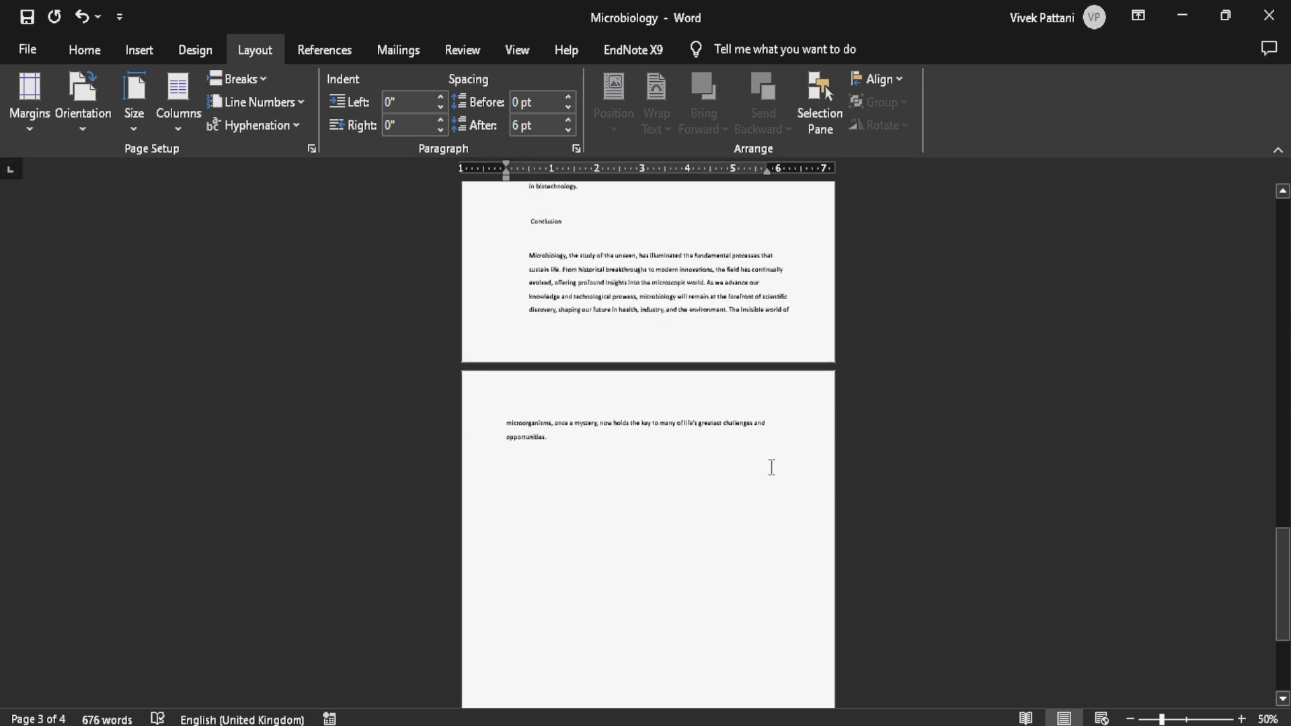
pyautogui.scroll(2, 771, 468)
# Apply the Normal margin preset to the document and check the first page.
pyautogui.click(16, 128)
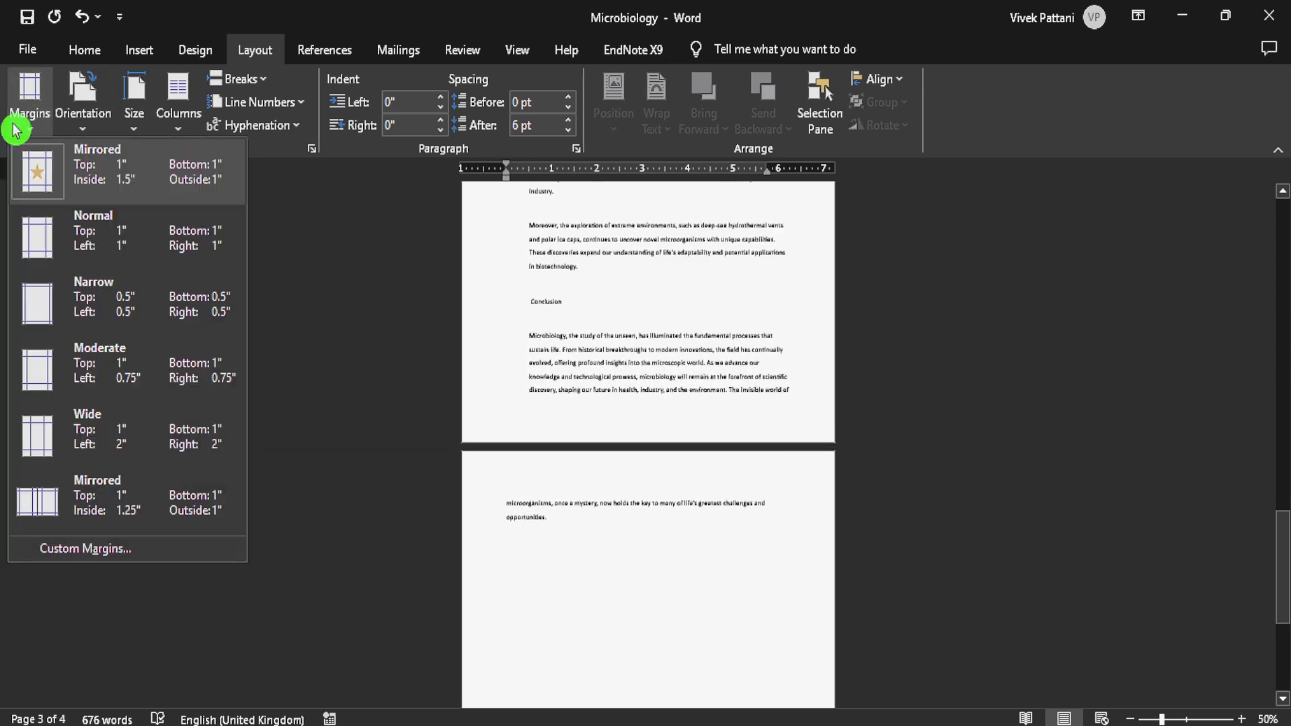
pyautogui.click(121, 245)
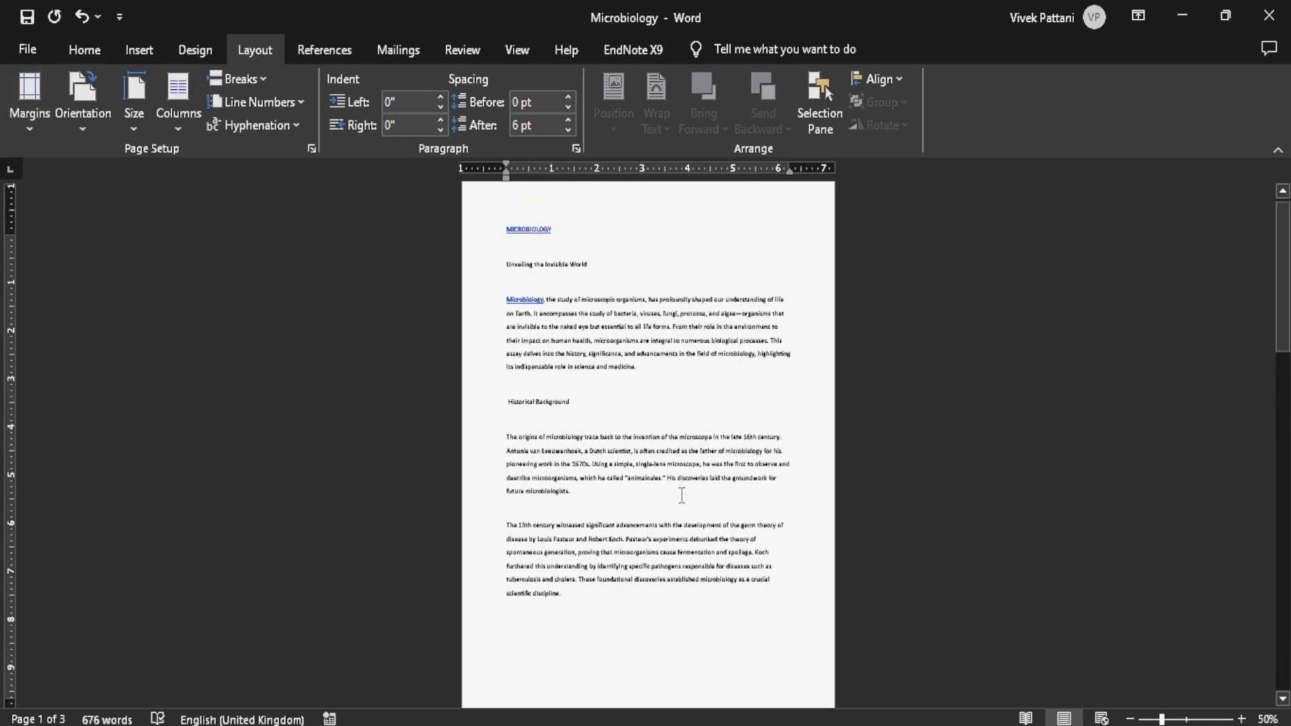
pyautogui.scroll(1, 682, 495)
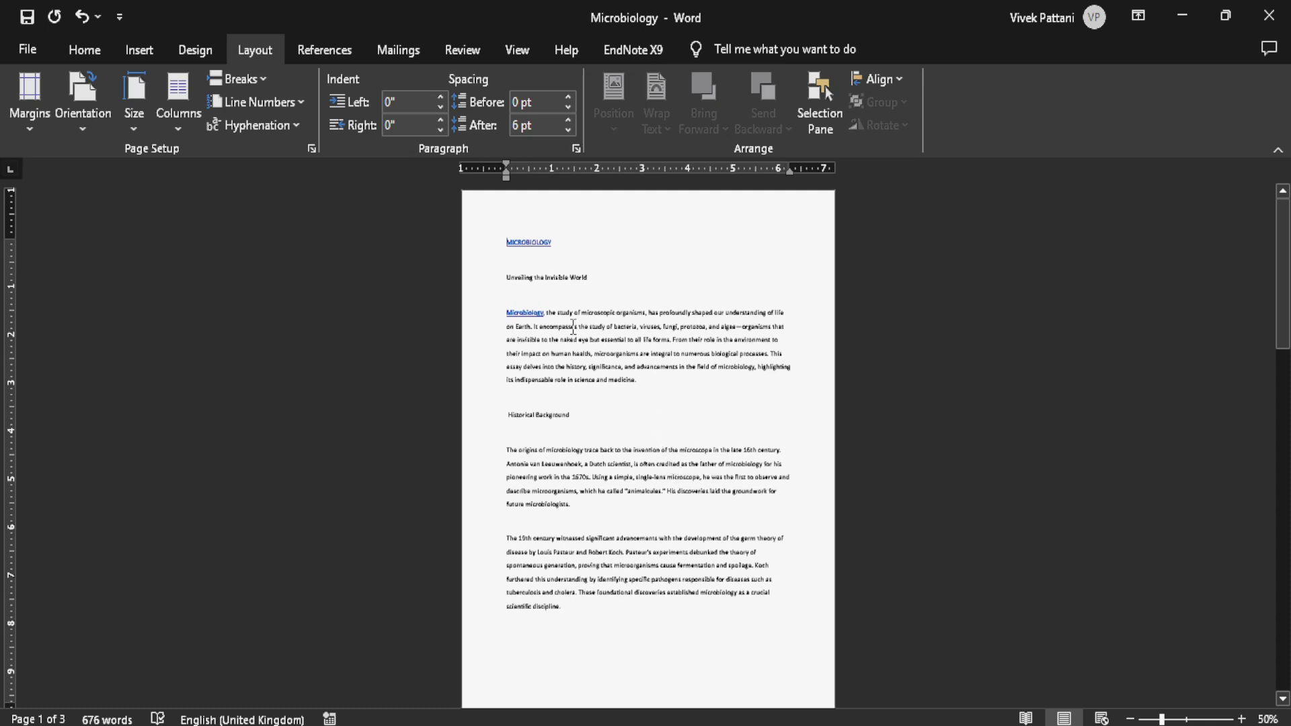
# Insert a page break on the blank line below the Historical Background heading, check the pages, and undo it.
pyautogui.click(256, 88)
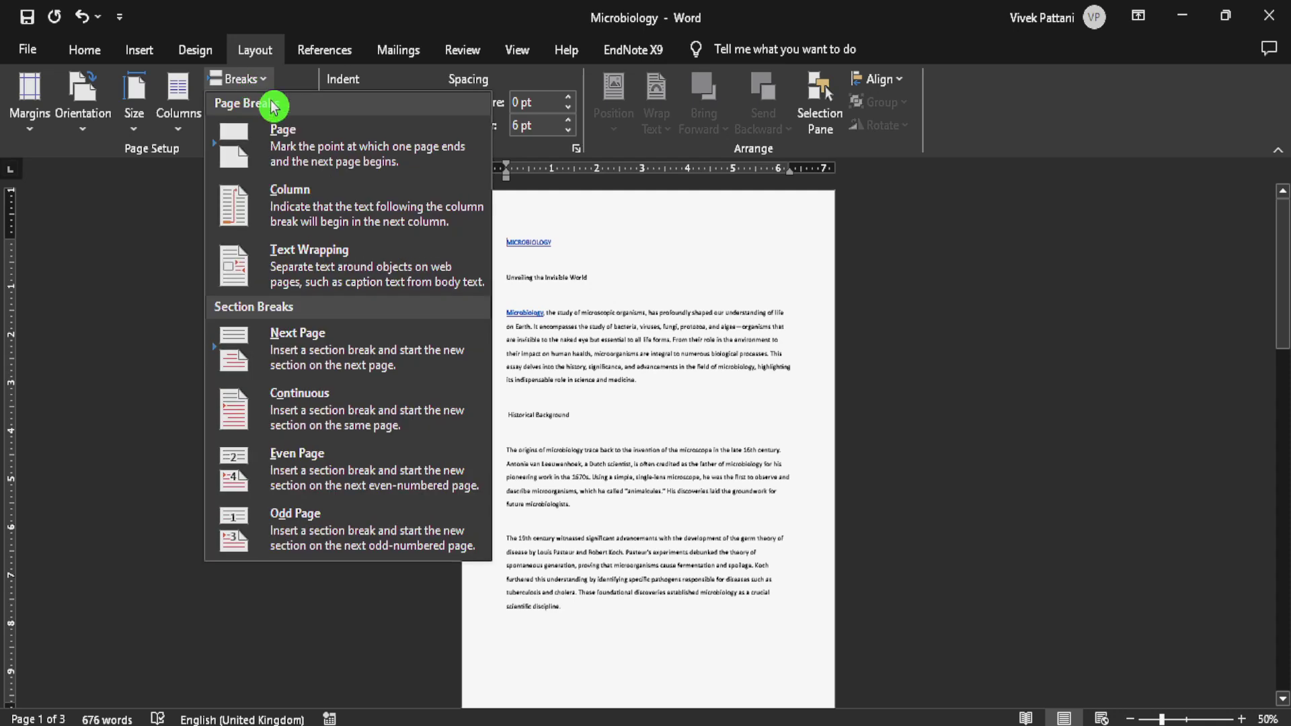
pyautogui.click(614, 449)
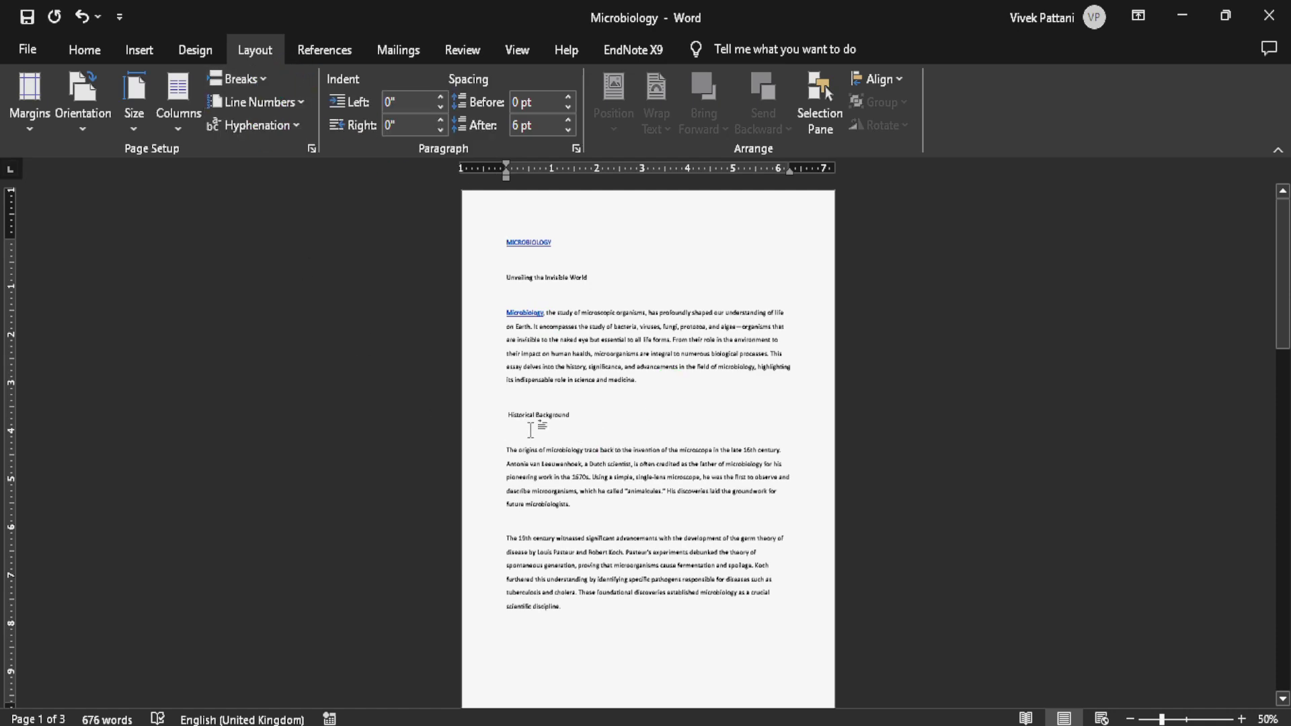
pyautogui.keyDown('ctrl'); pyautogui.scroll(5, 548, 479); pyautogui.keyUp('ctrl')
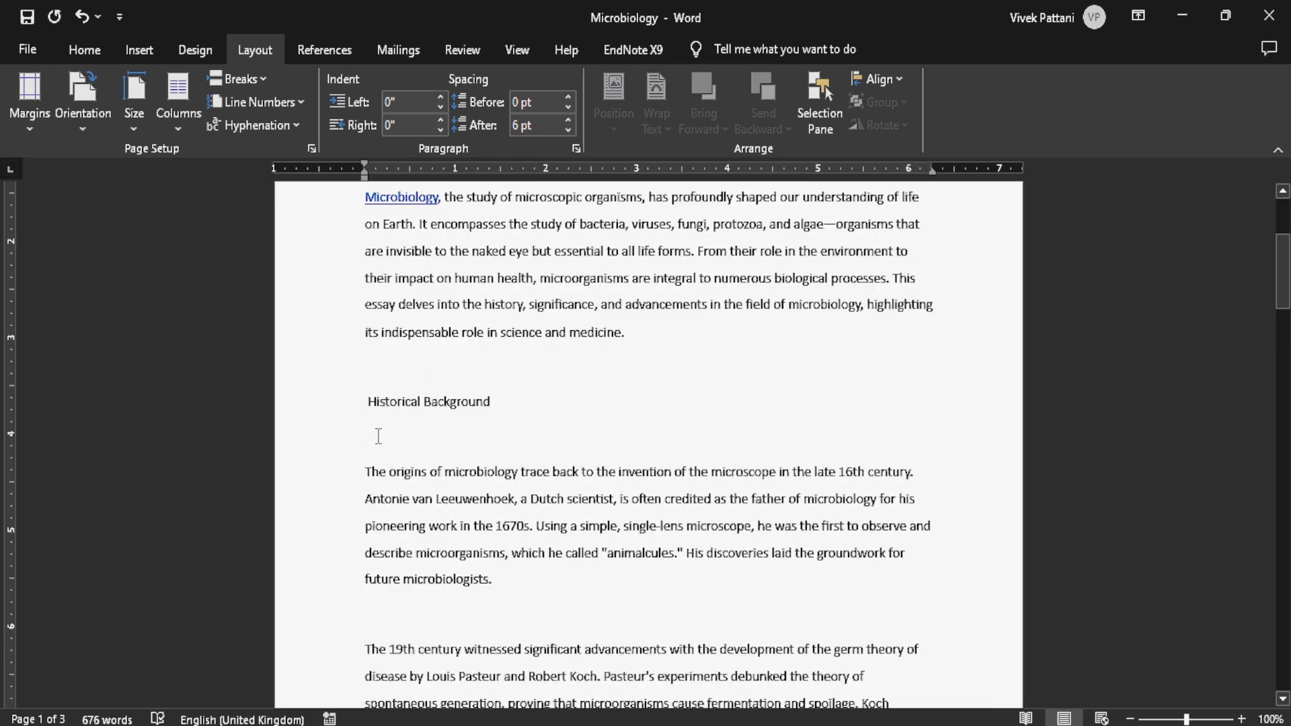
pyautogui.click(261, 82)
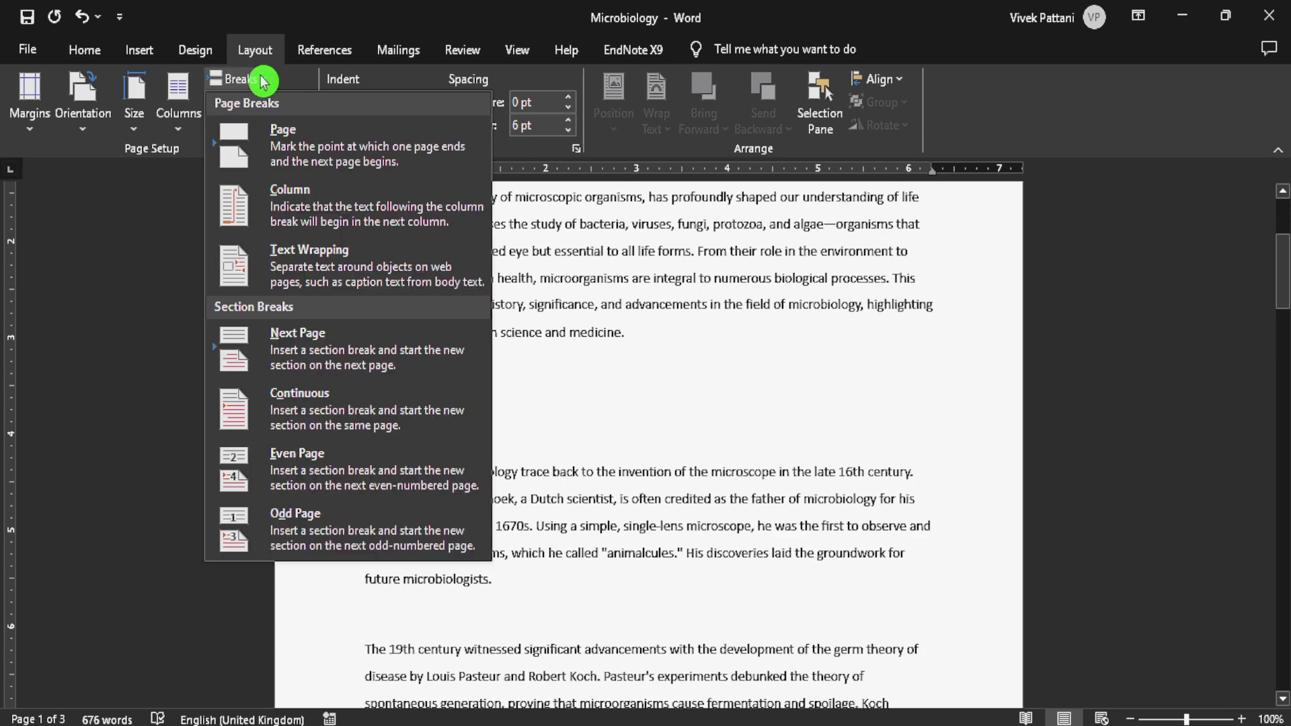
pyautogui.click(291, 156)
pyautogui.scroll(5, 563, 568)
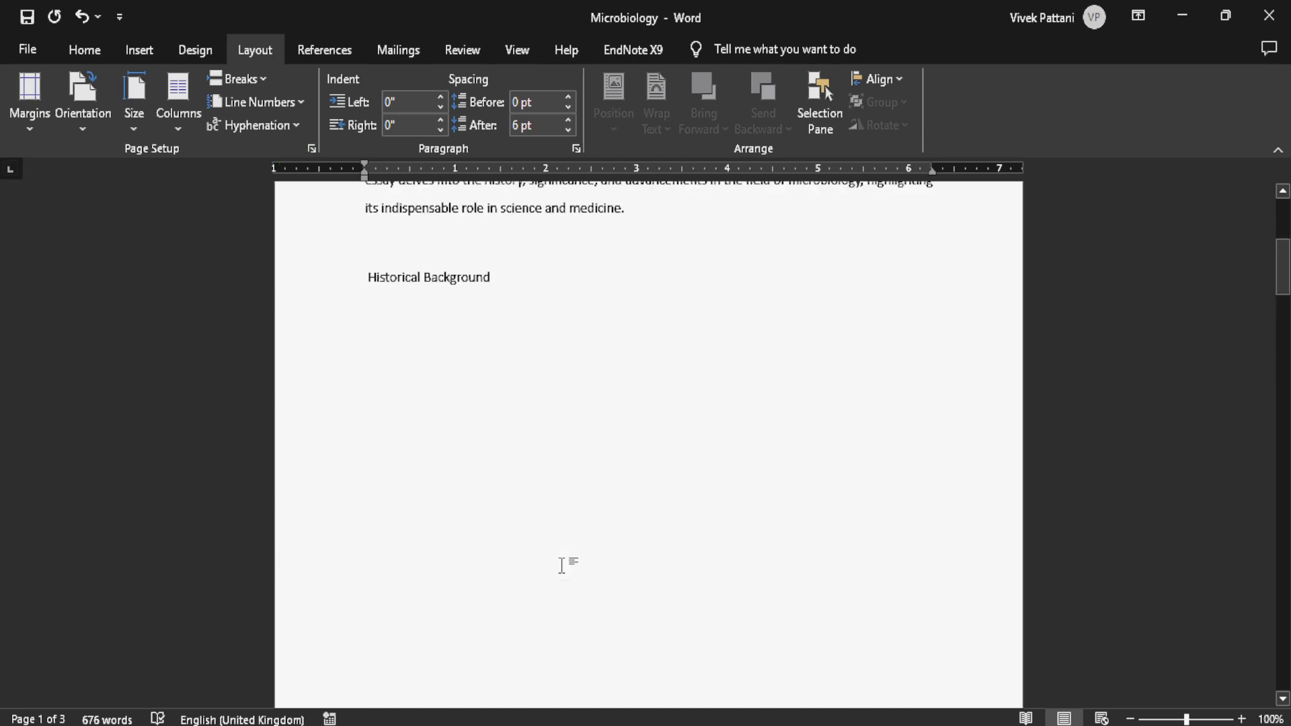
pyautogui.scroll(-5, 564, 576)
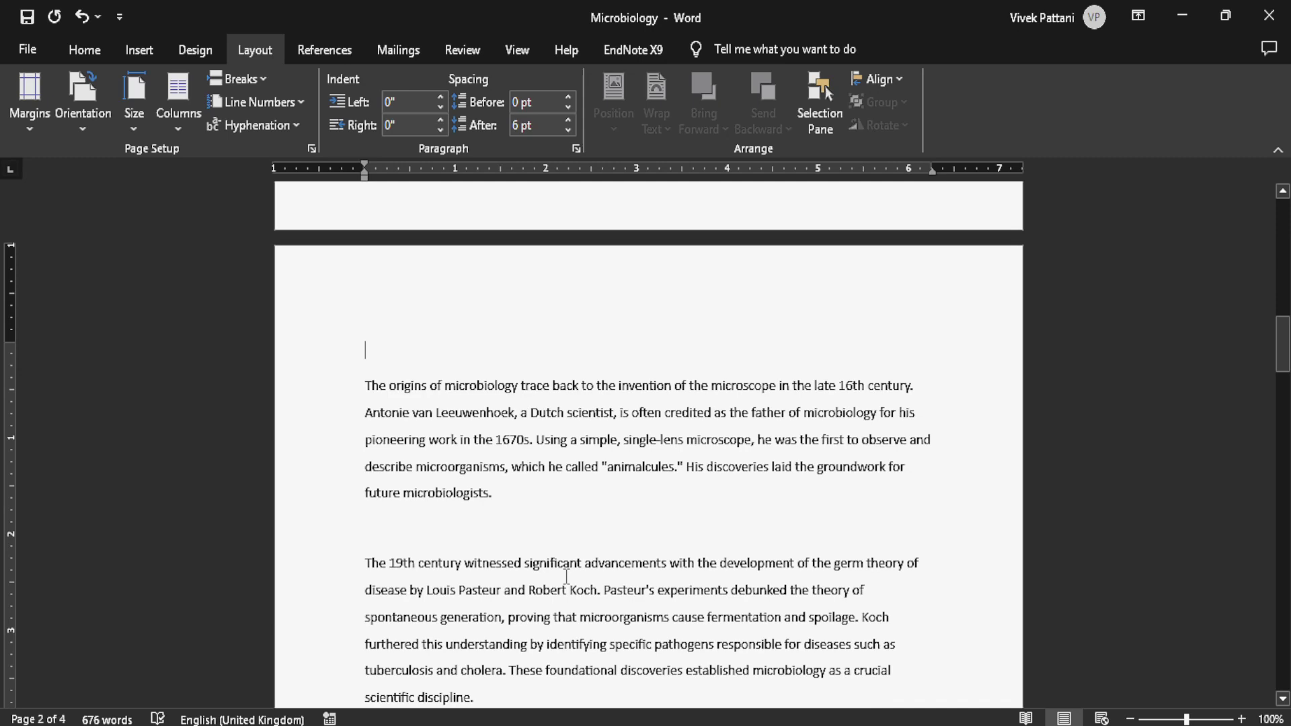
pyautogui.scroll(5, 566, 576)
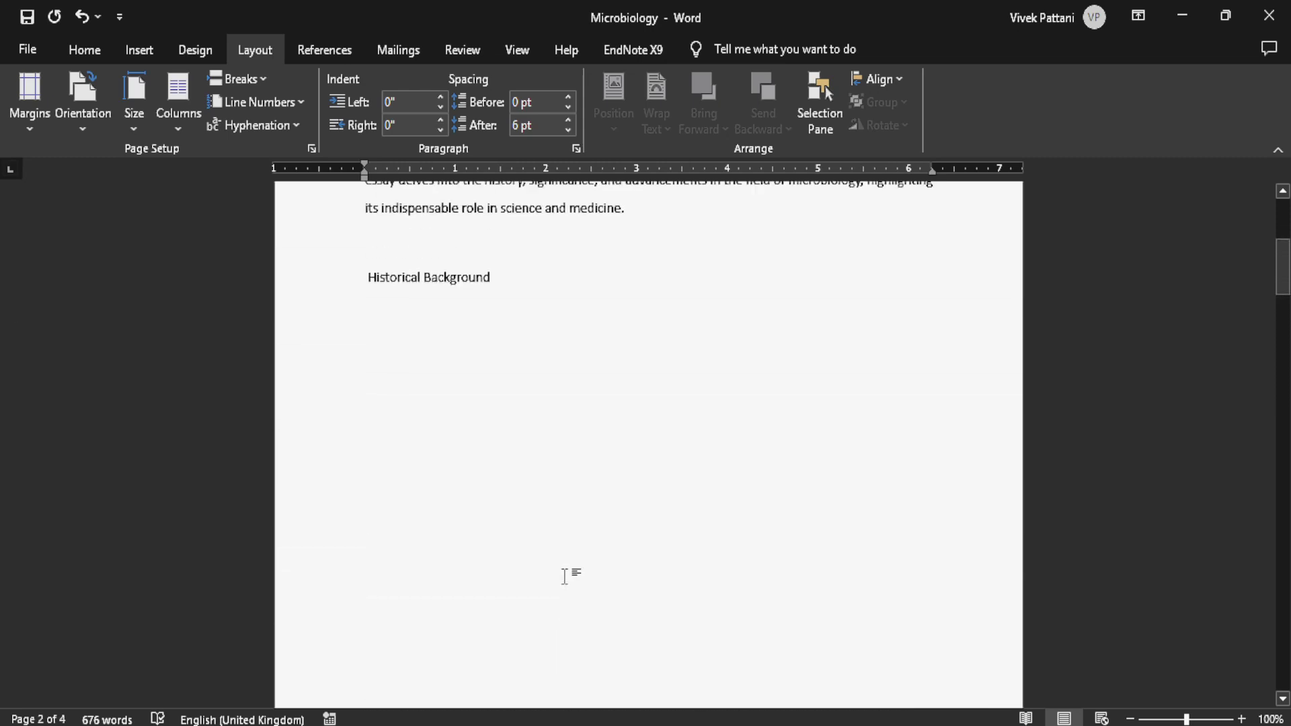
pyautogui.click(81, 16)
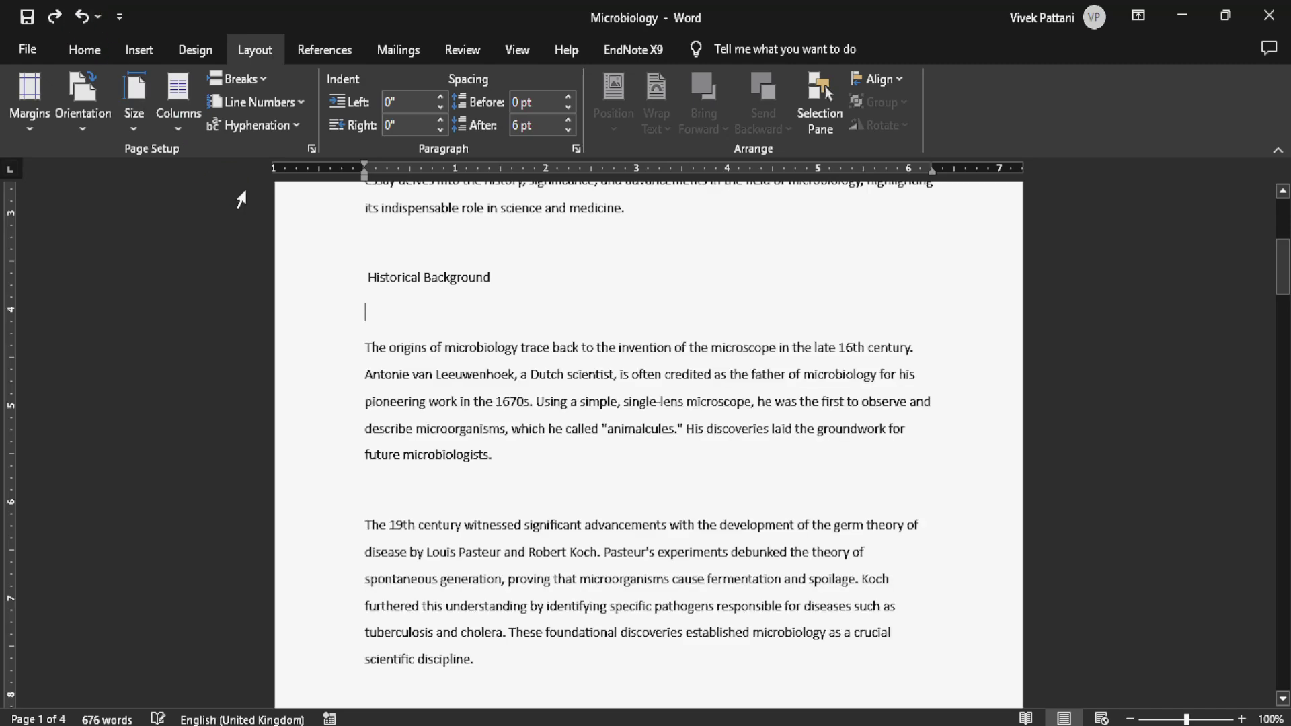
# Insert a Next Page section break on the blank line below the Historical Background heading and review the pages around it.
pyautogui.click(168, 134)
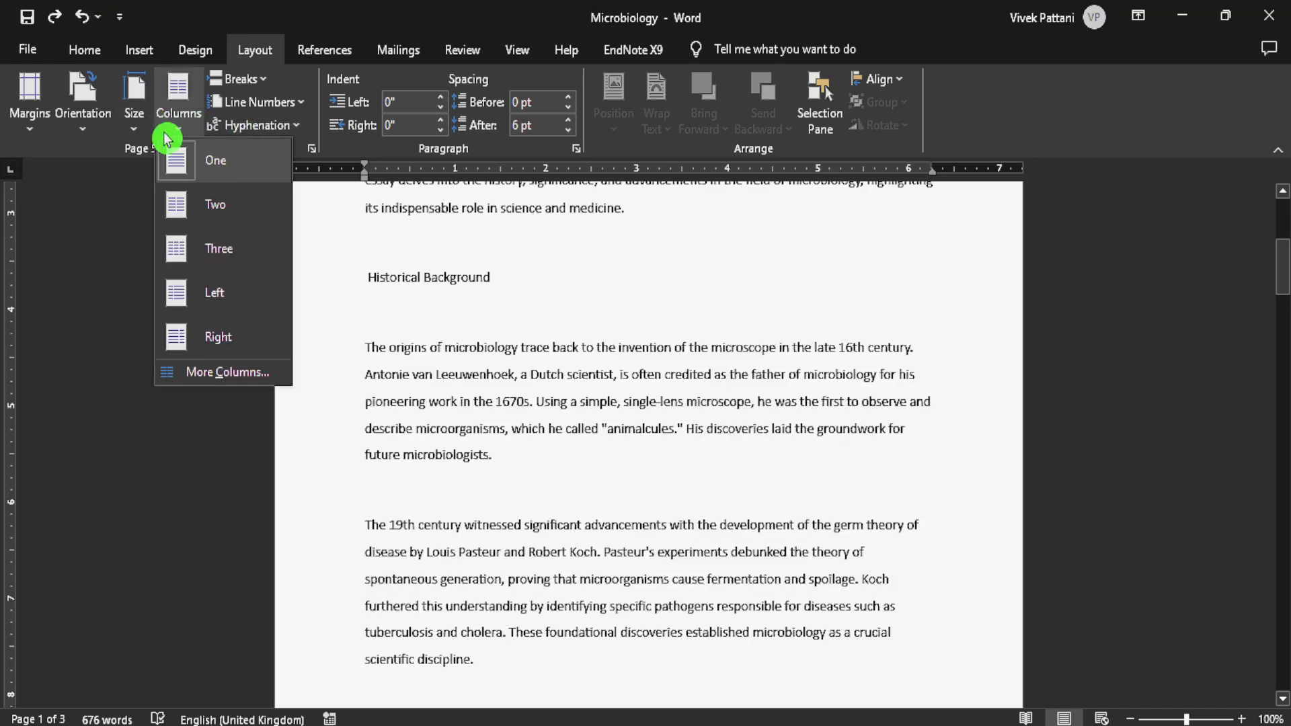
pyautogui.click(256, 82)
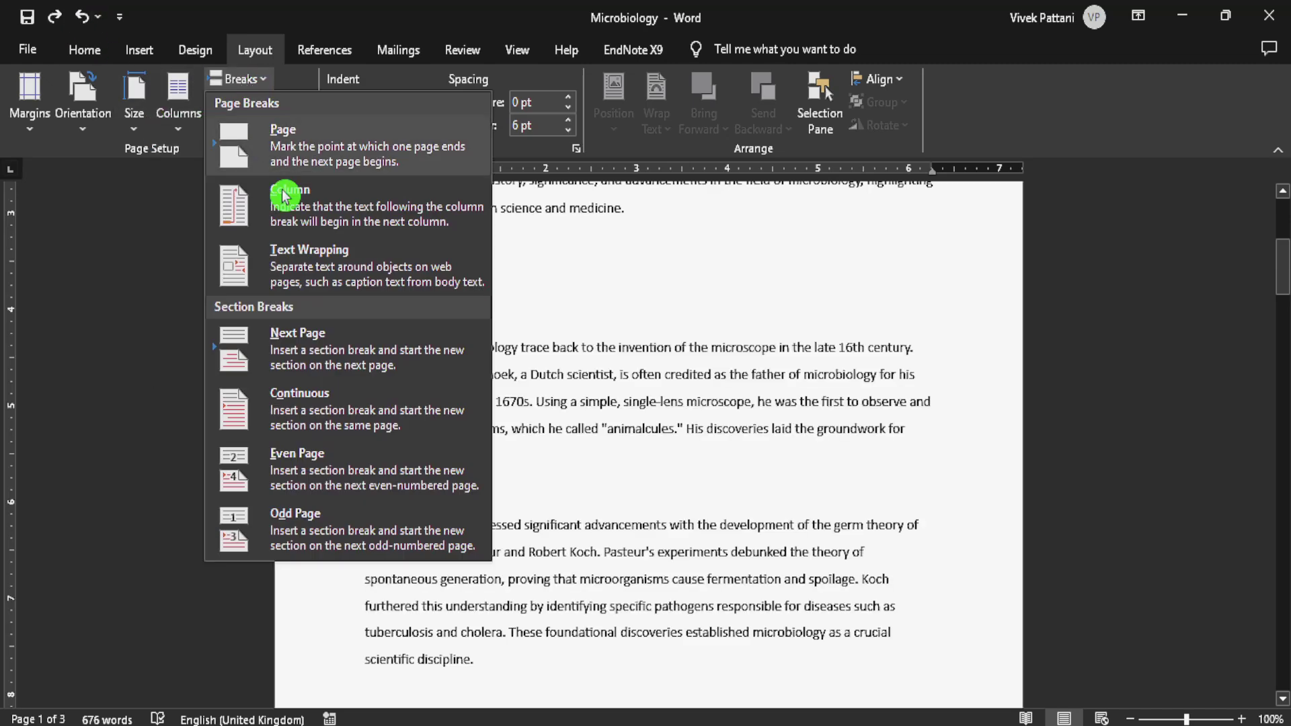
pyautogui.click(346, 365)
pyautogui.scroll(-5, 476, 430)
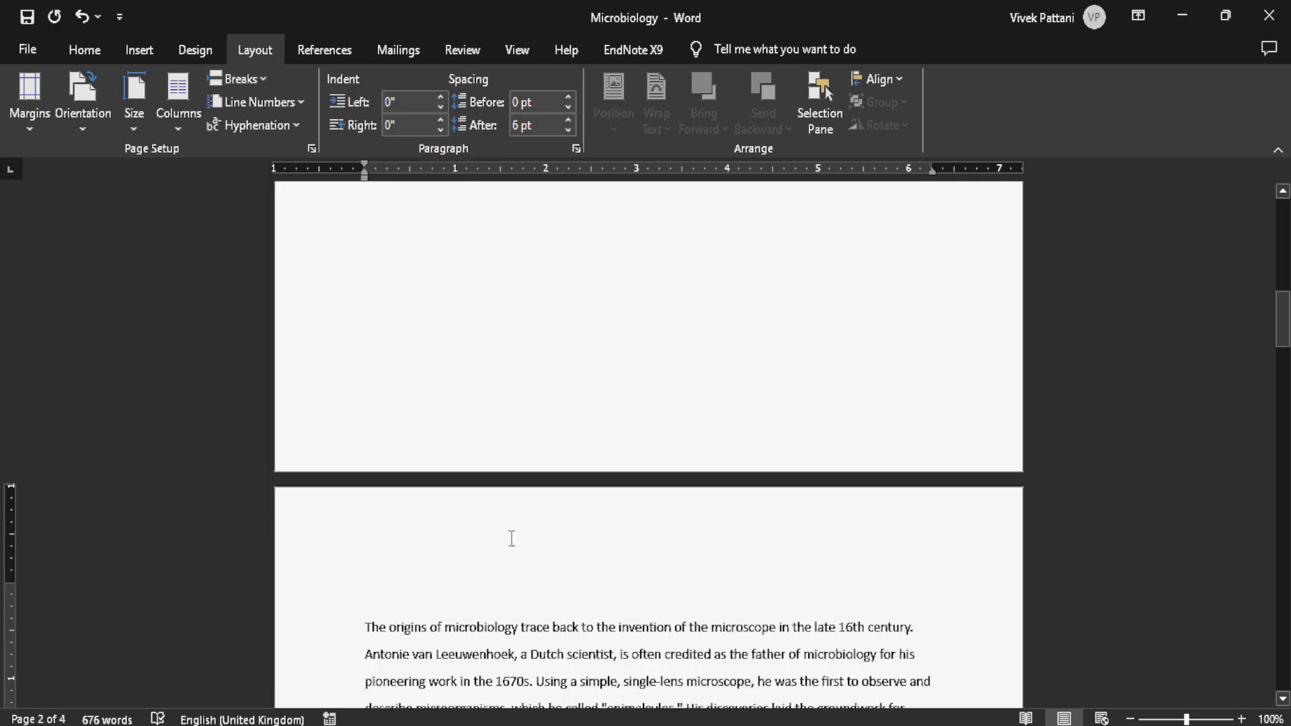
pyautogui.scroll(3, 511, 538)
pyautogui.scroll(-6, 512, 538)
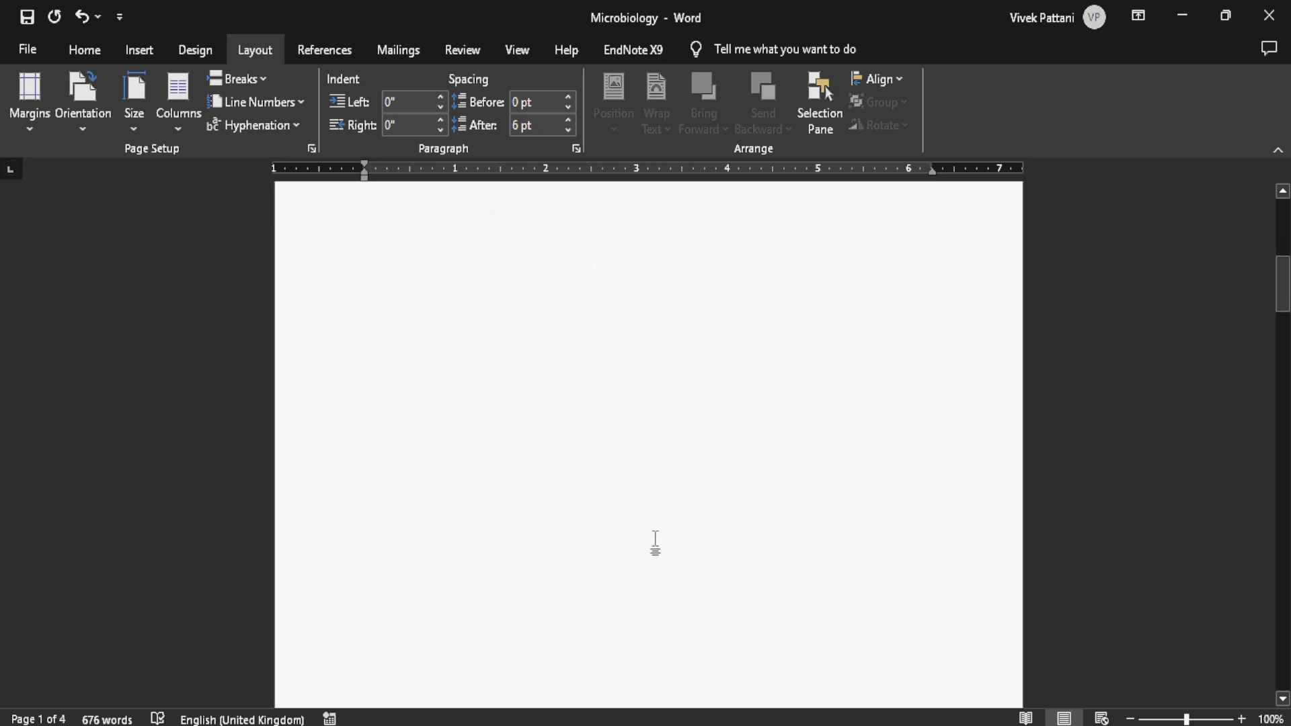
pyautogui.scroll(3, 656, 542)
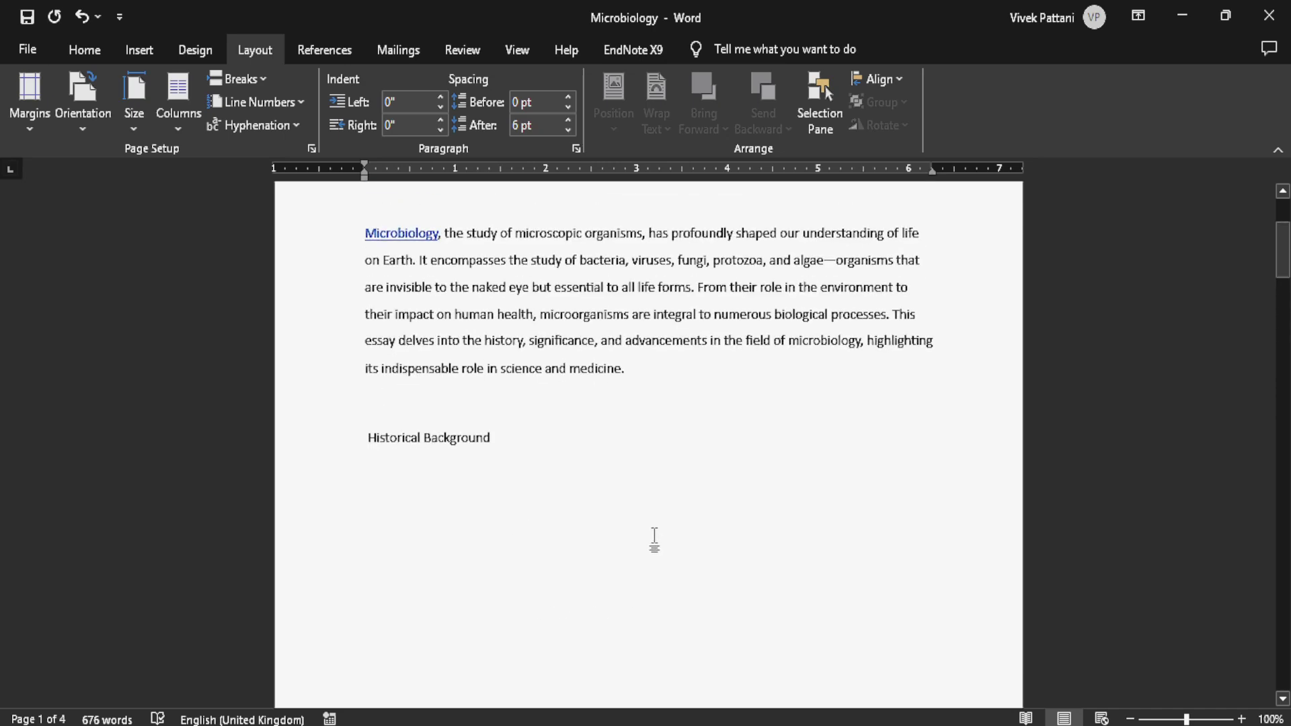
pyautogui.scroll(3, 653, 538)
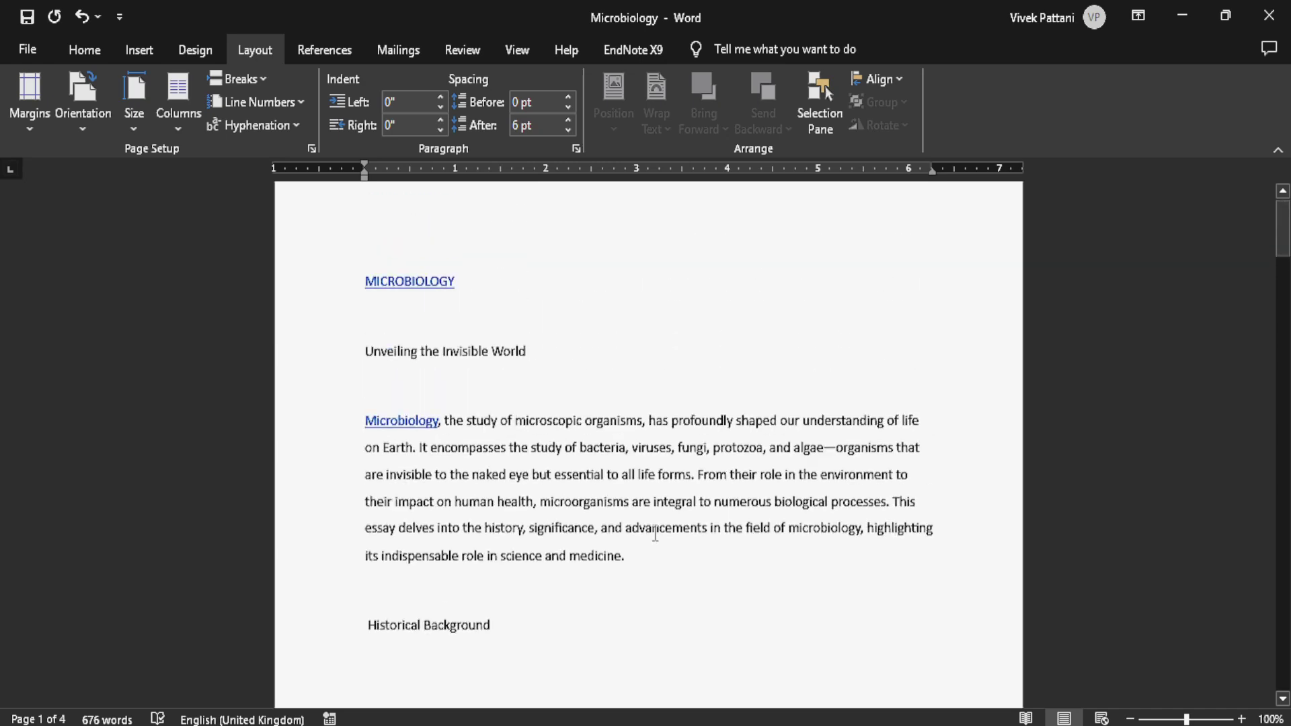
pyautogui.scroll(-5, 653, 538)
pyautogui.scroll(-5, 653, 538)
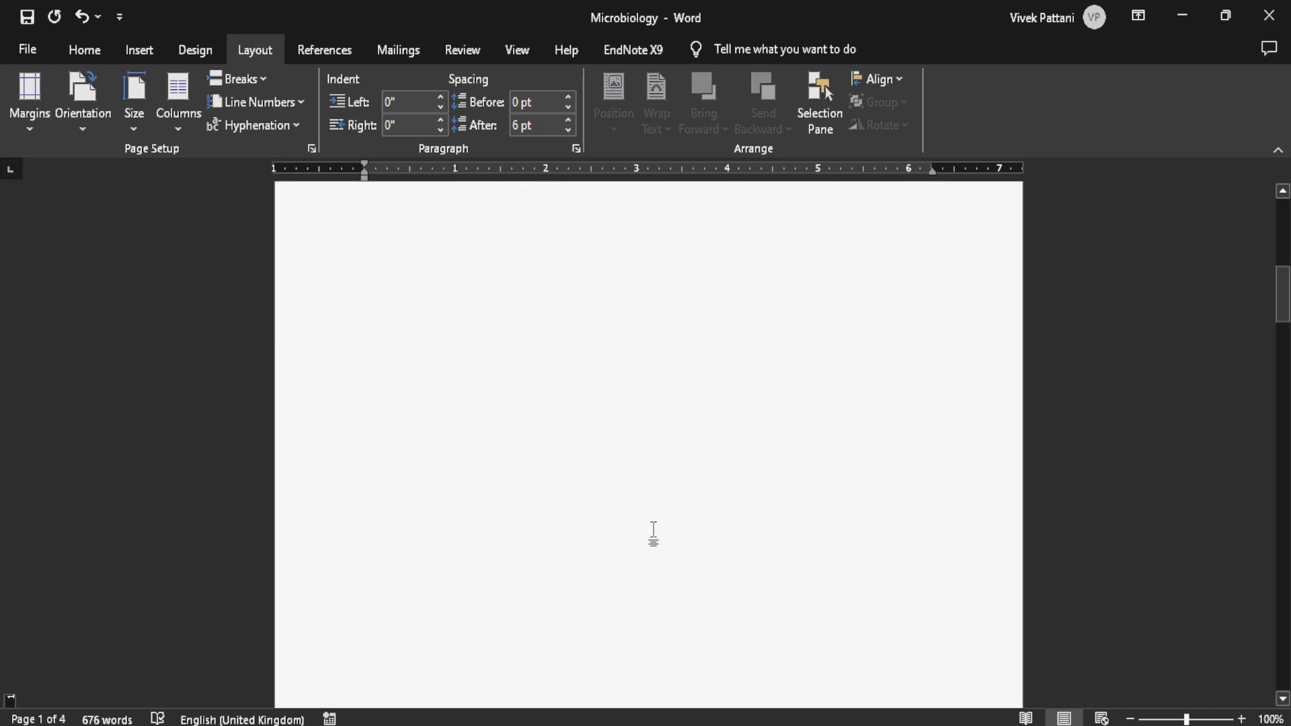
# Open the first page's footer for editing and check the section labels in the headers and footers of the following pages.
pyautogui.doubleClick(619, 501)
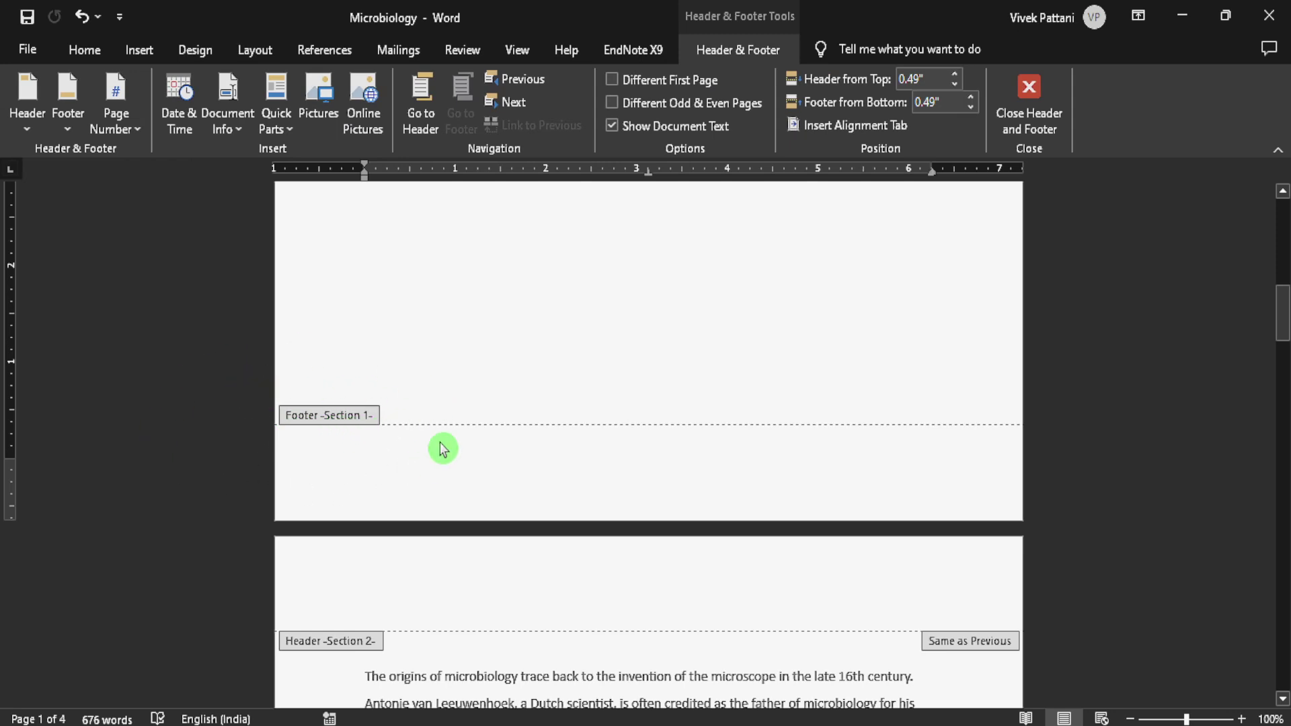
pyautogui.scroll(-2, 359, 467)
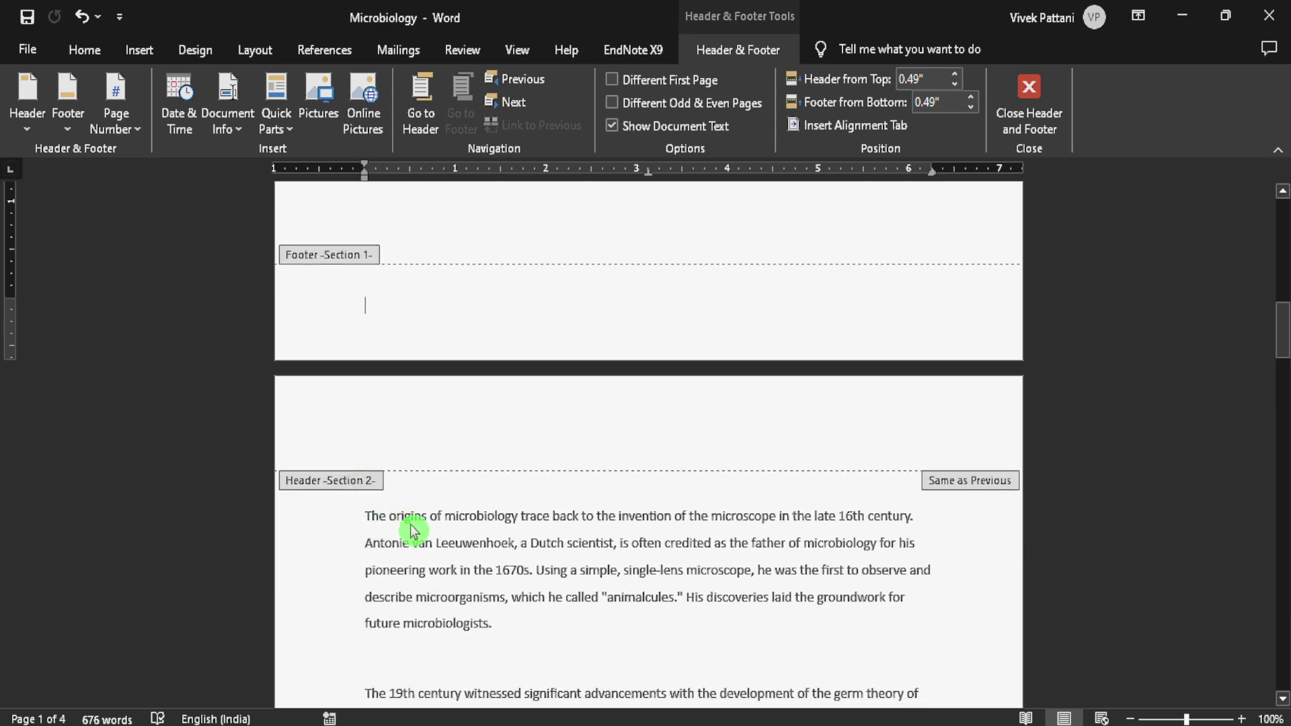
pyautogui.scroll(-8, 317, 475)
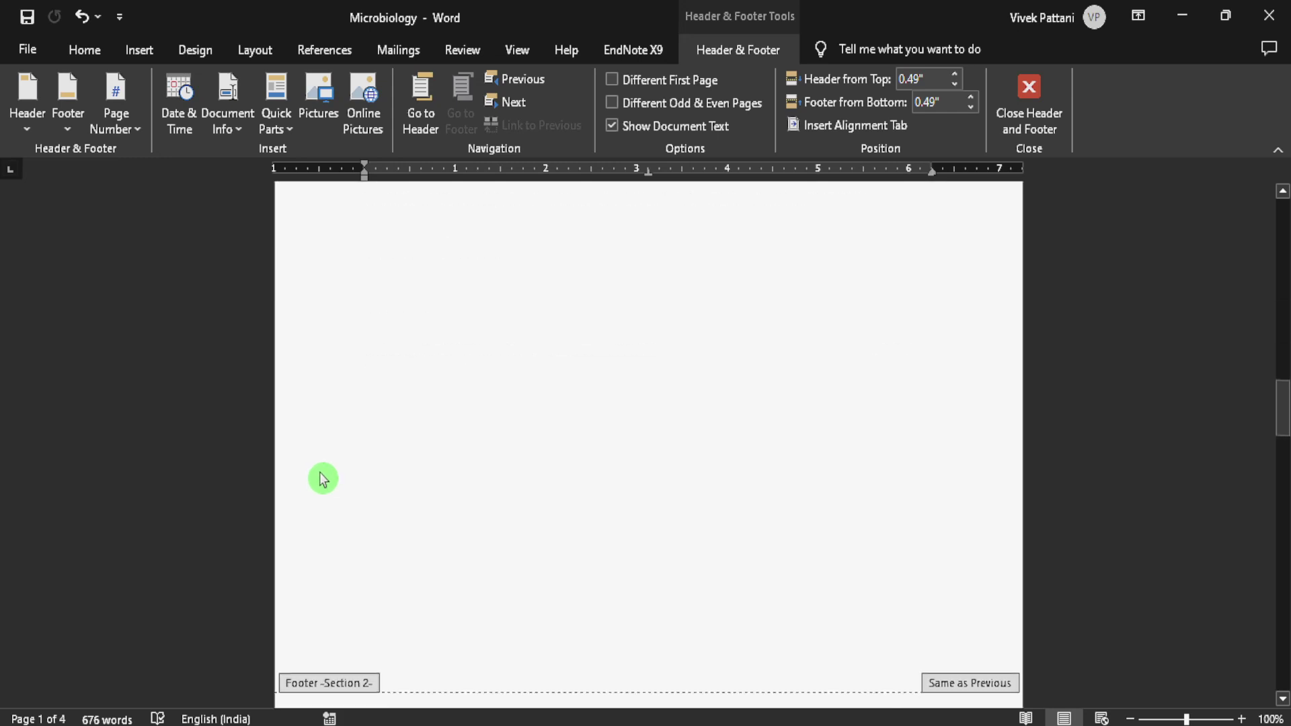
pyautogui.scroll(-2, 322, 479)
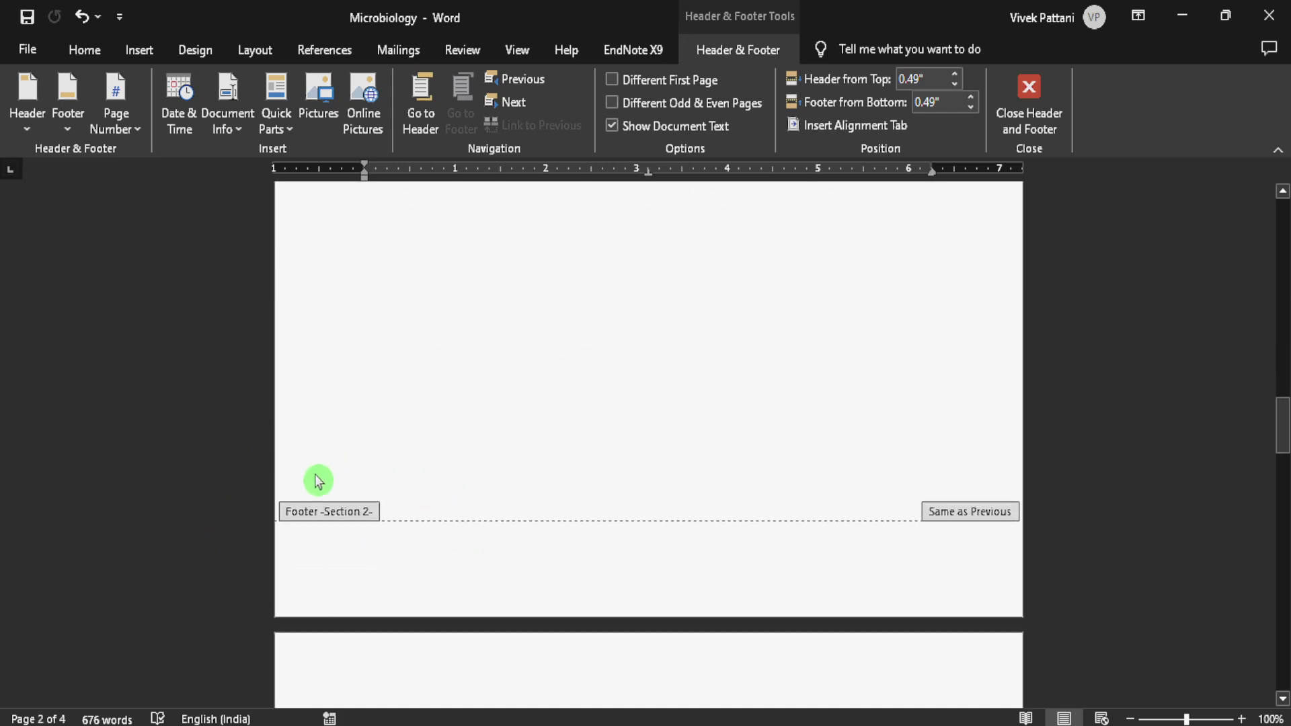
# Check the section label in the first page's footer and return to editing the body text.
pyautogui.scroll(15, 490, 513)
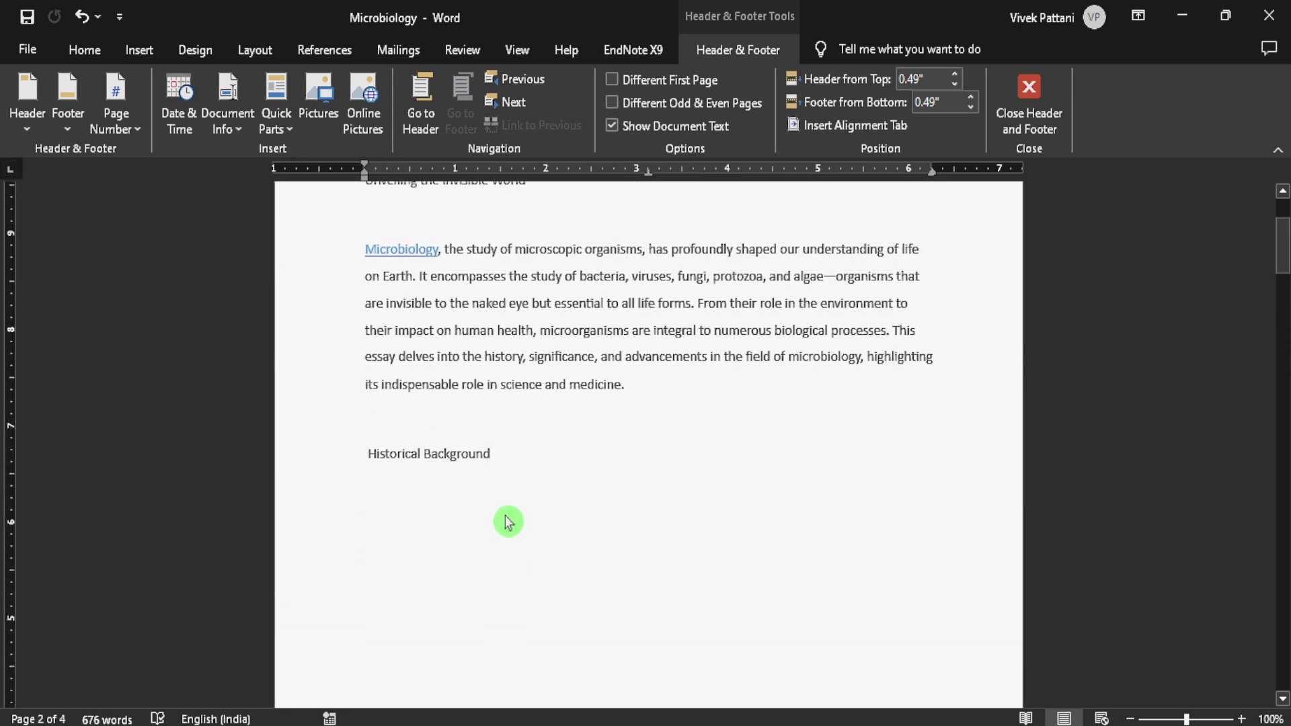
pyautogui.scroll(-3, 509, 522)
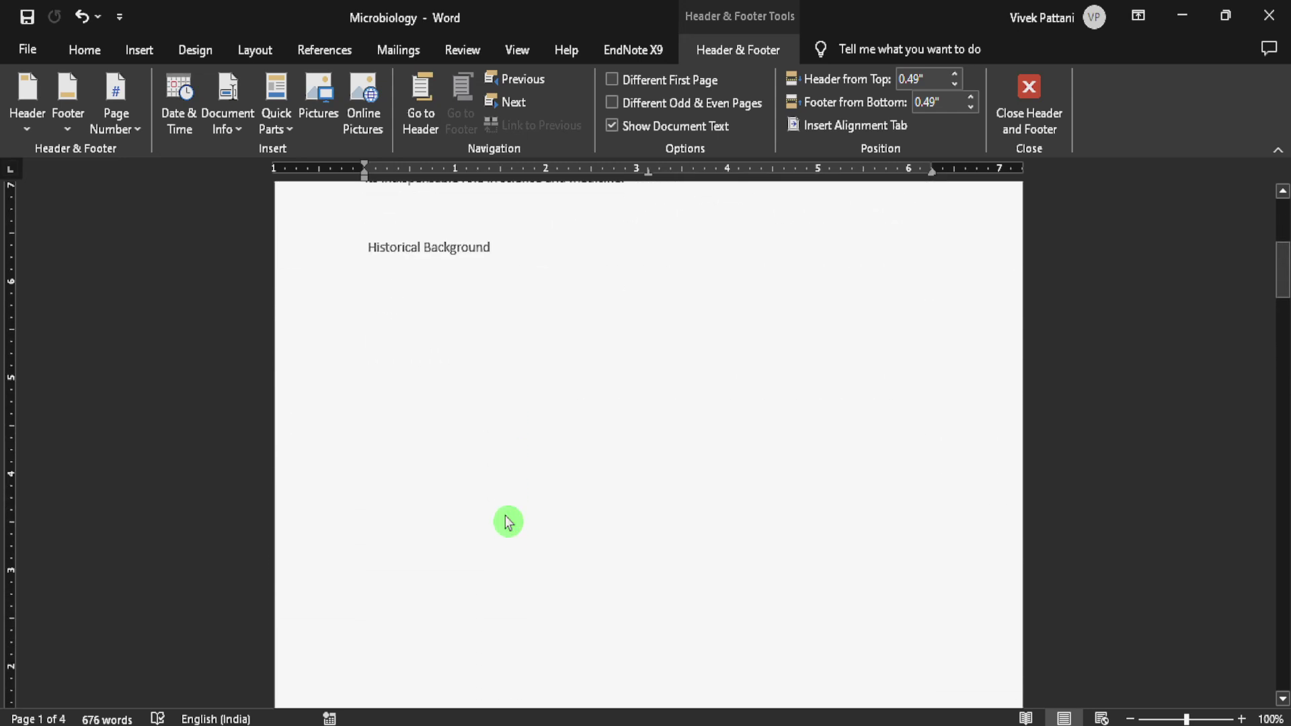
pyautogui.scroll(-7, 508, 522)
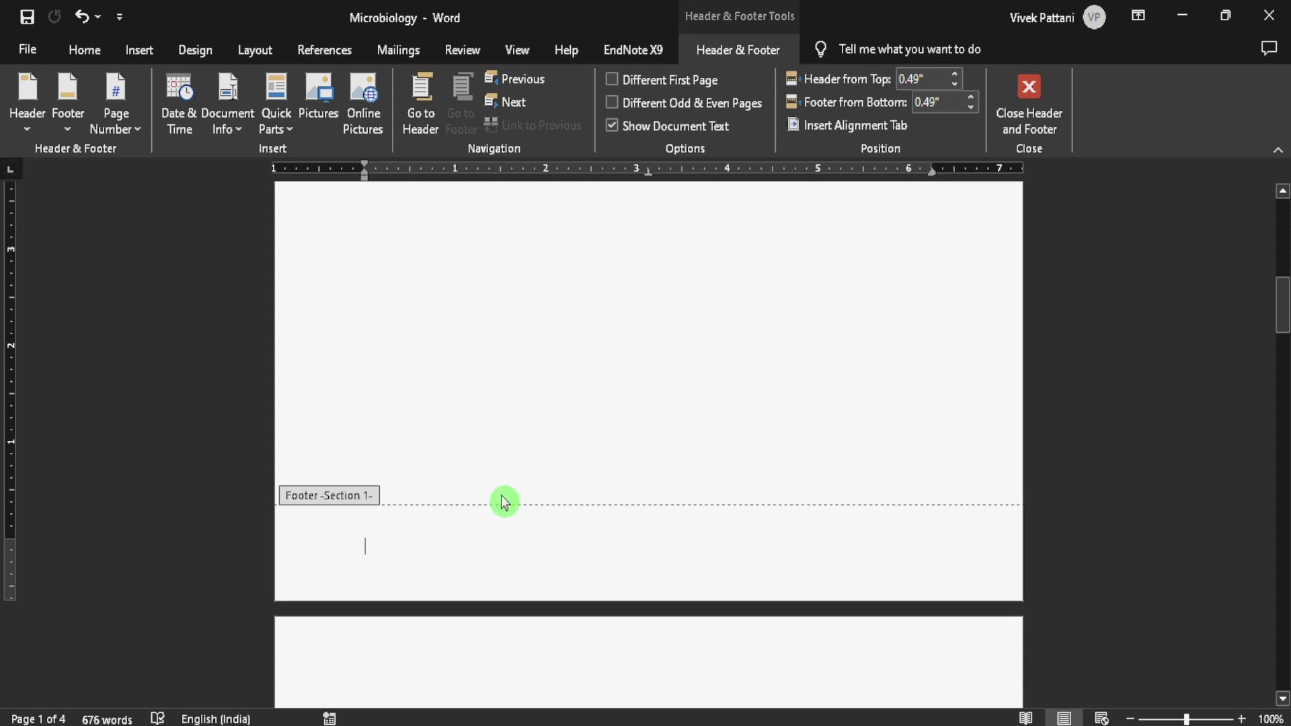
pyautogui.click(258, 60)
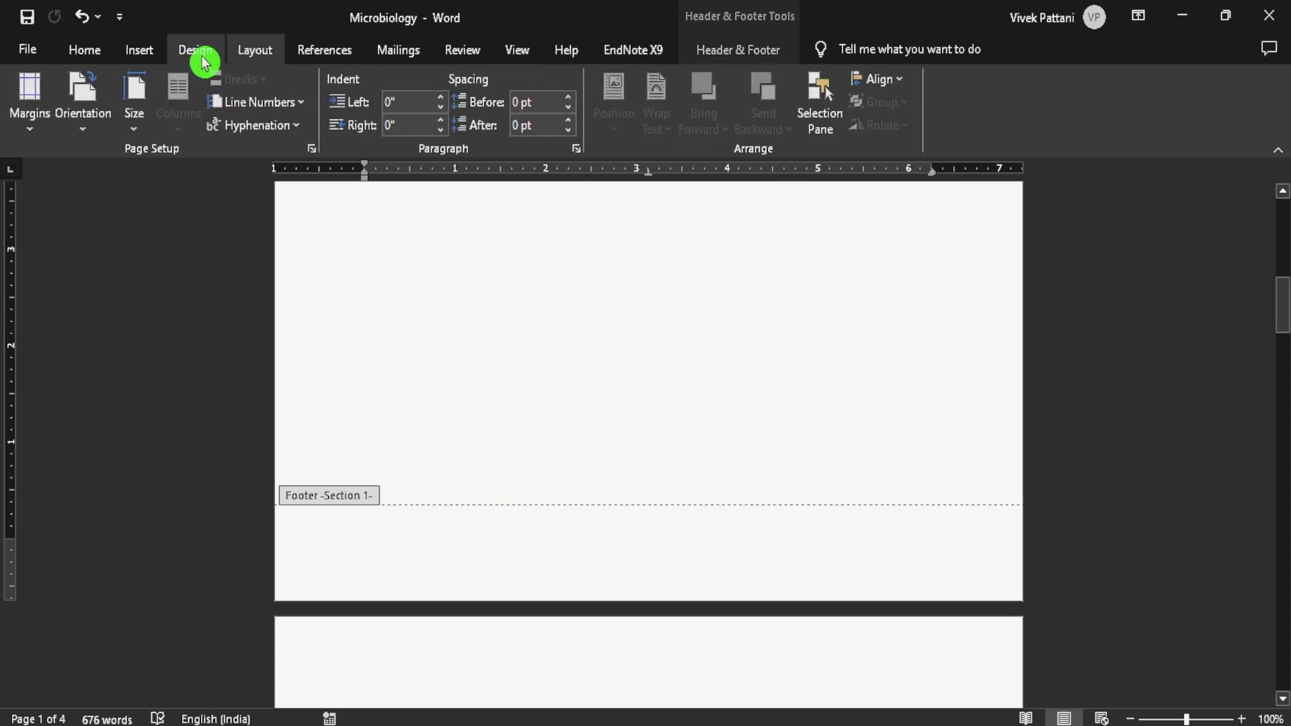
pyautogui.doubleClick(461, 393)
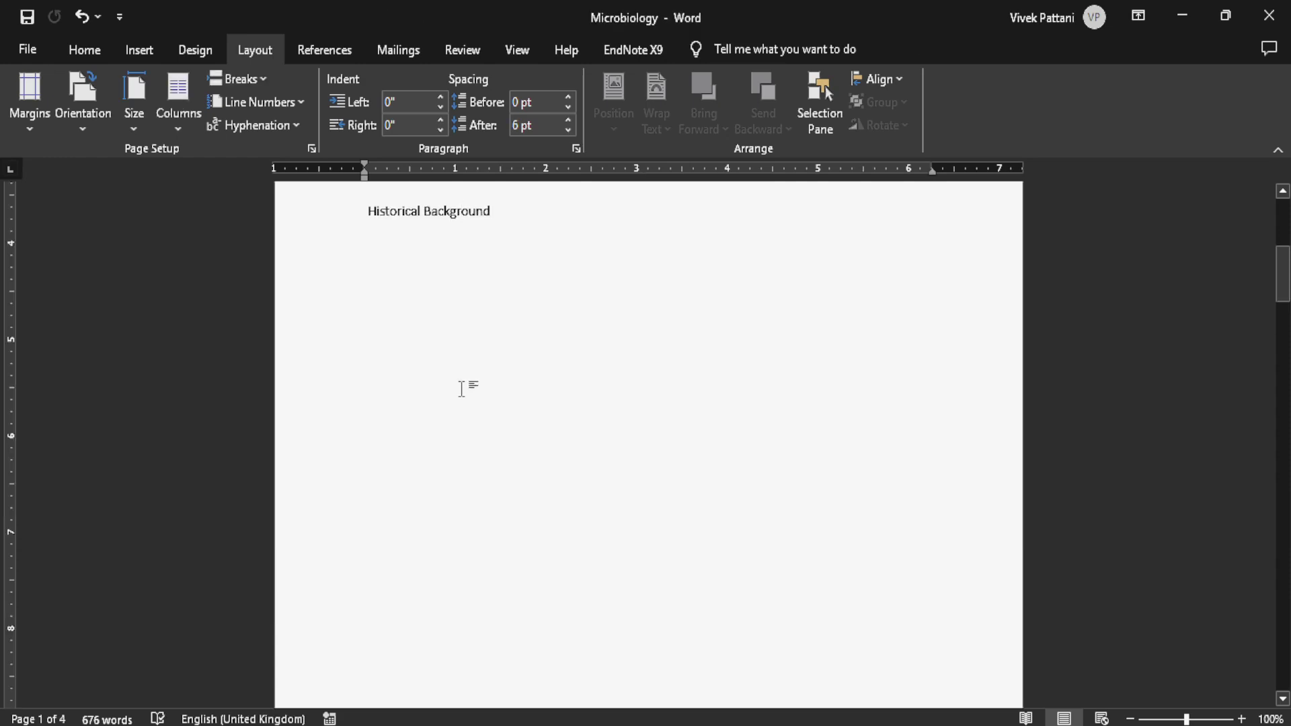
# Replace the section break below the Historical Background heading with a page break, and check the resulting header and footer labels.
pyautogui.click(262, 84)
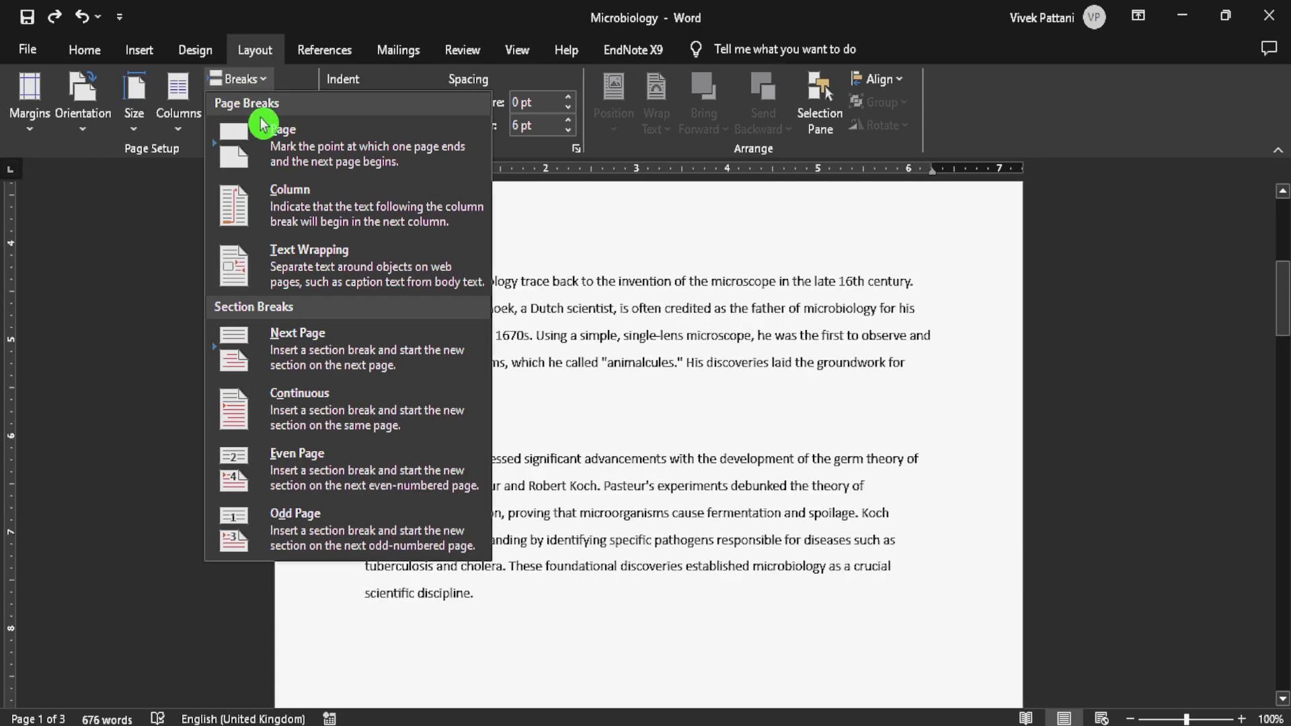
pyautogui.click(271, 147)
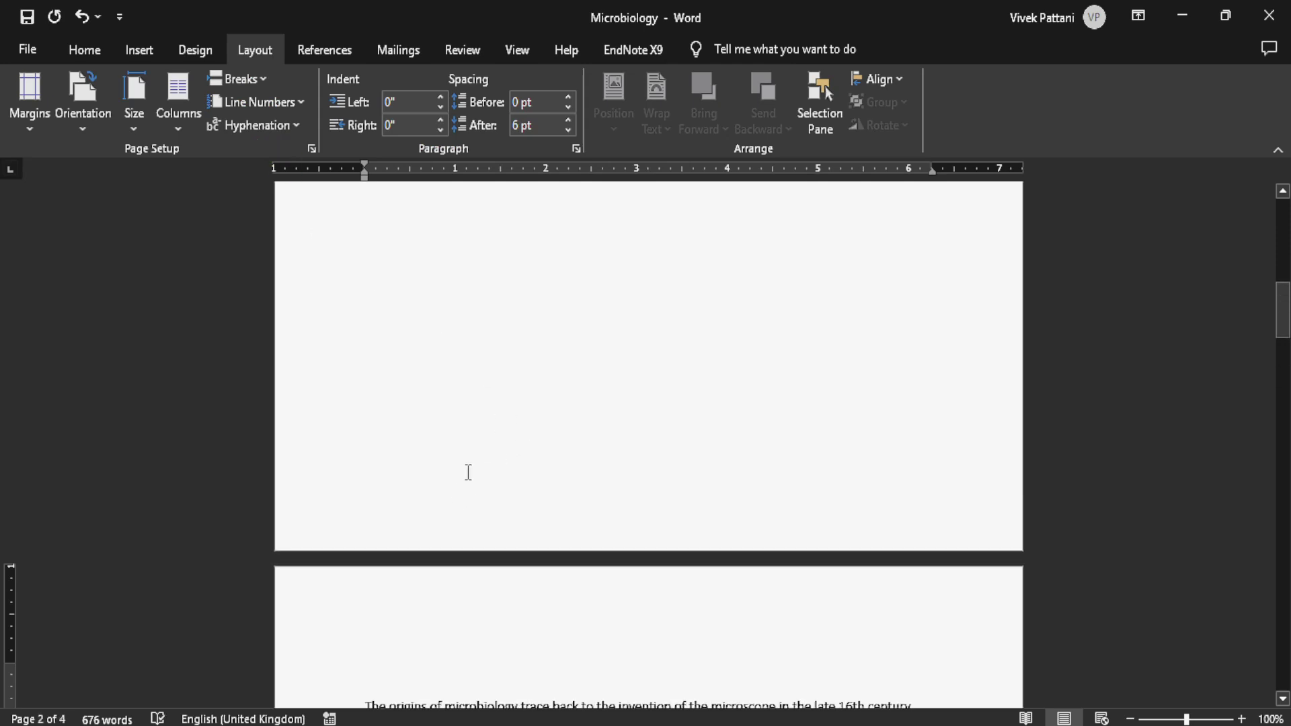
pyautogui.doubleClick(490, 524)
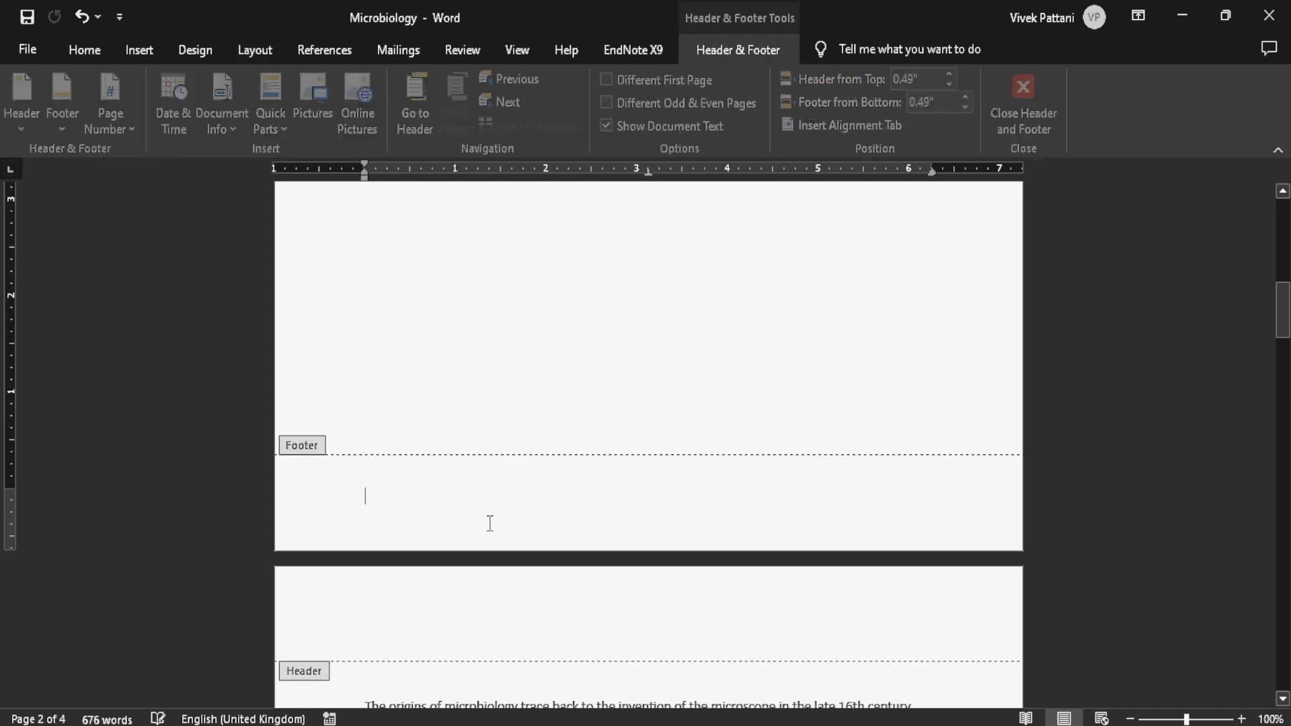
pyautogui.scroll(-3, 471, 437)
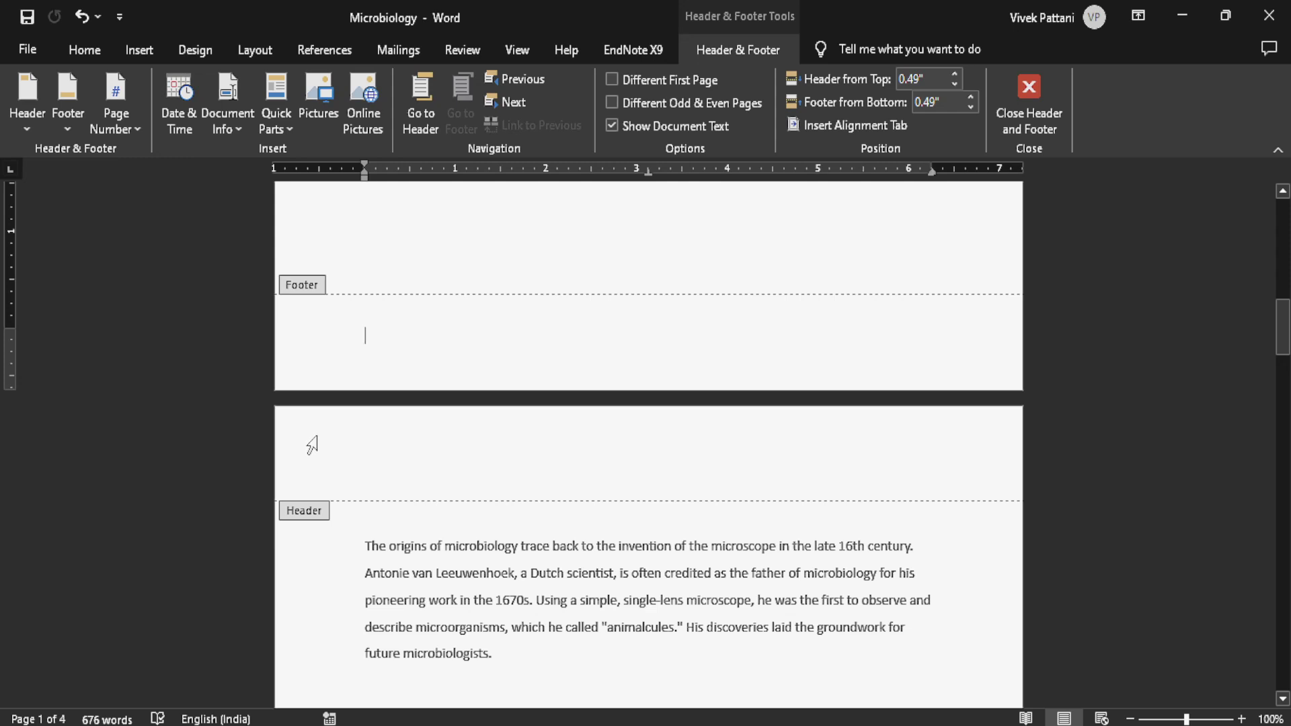
pyautogui.click(254, 51)
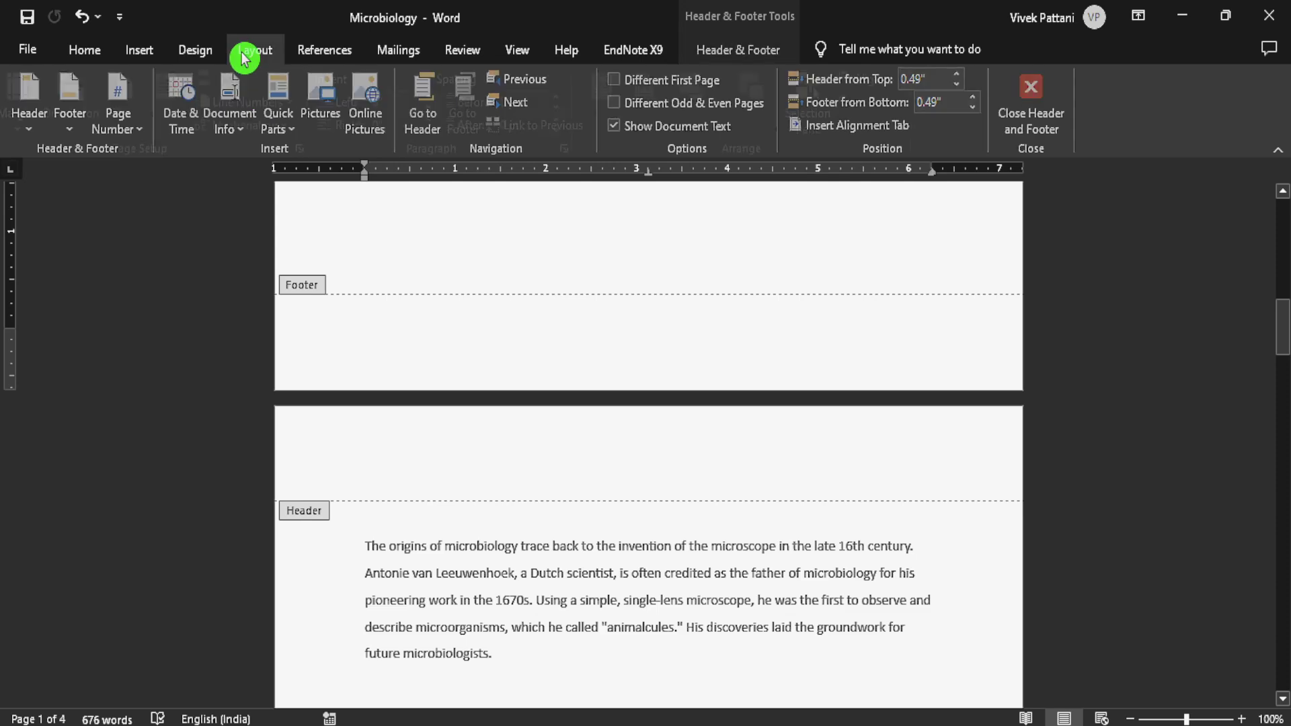
pyautogui.doubleClick(396, 254)
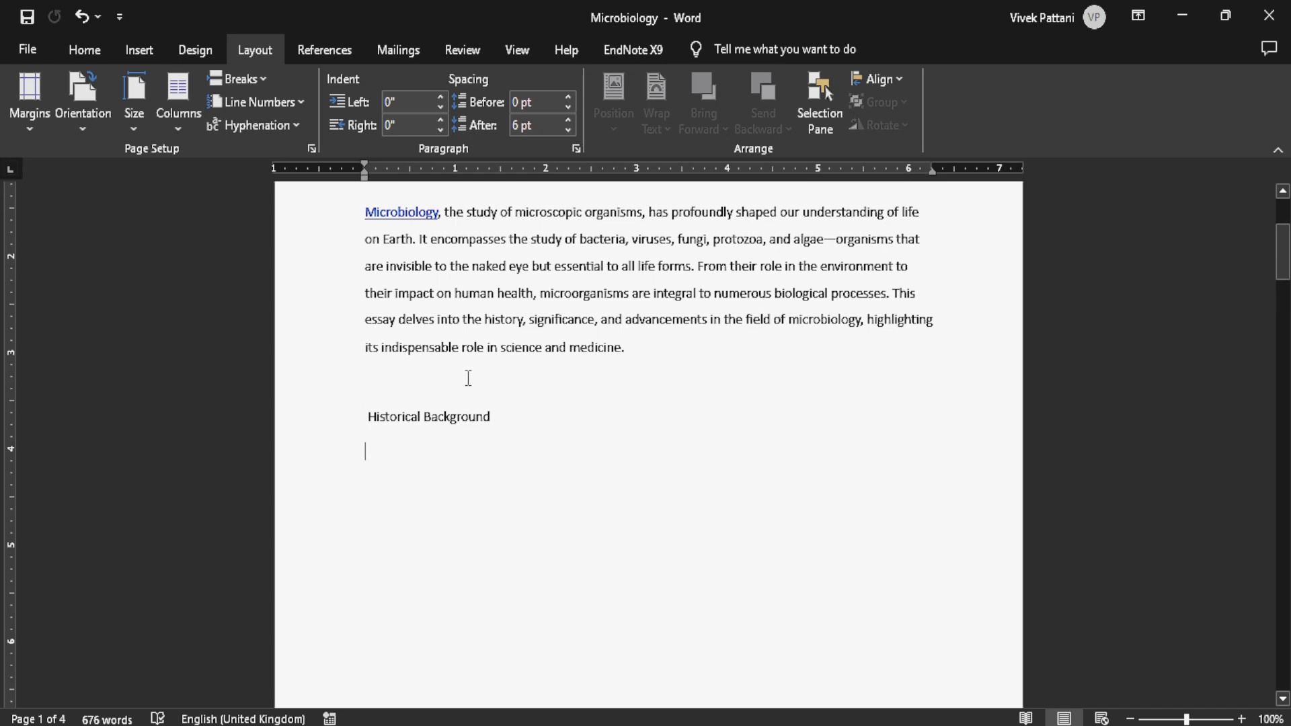
# Apply Continuous line numbering to the document and check the numbers across the first pages.
pyautogui.scroll(3, 468, 378)
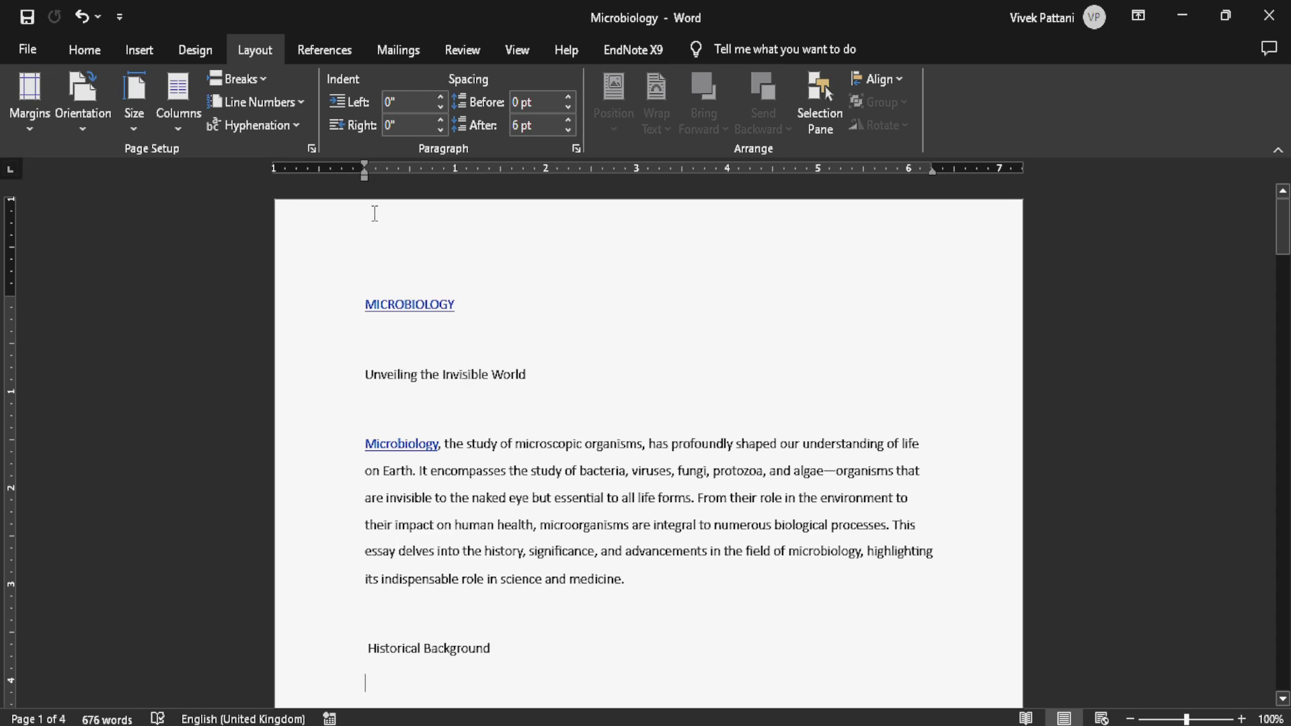
pyautogui.click(299, 110)
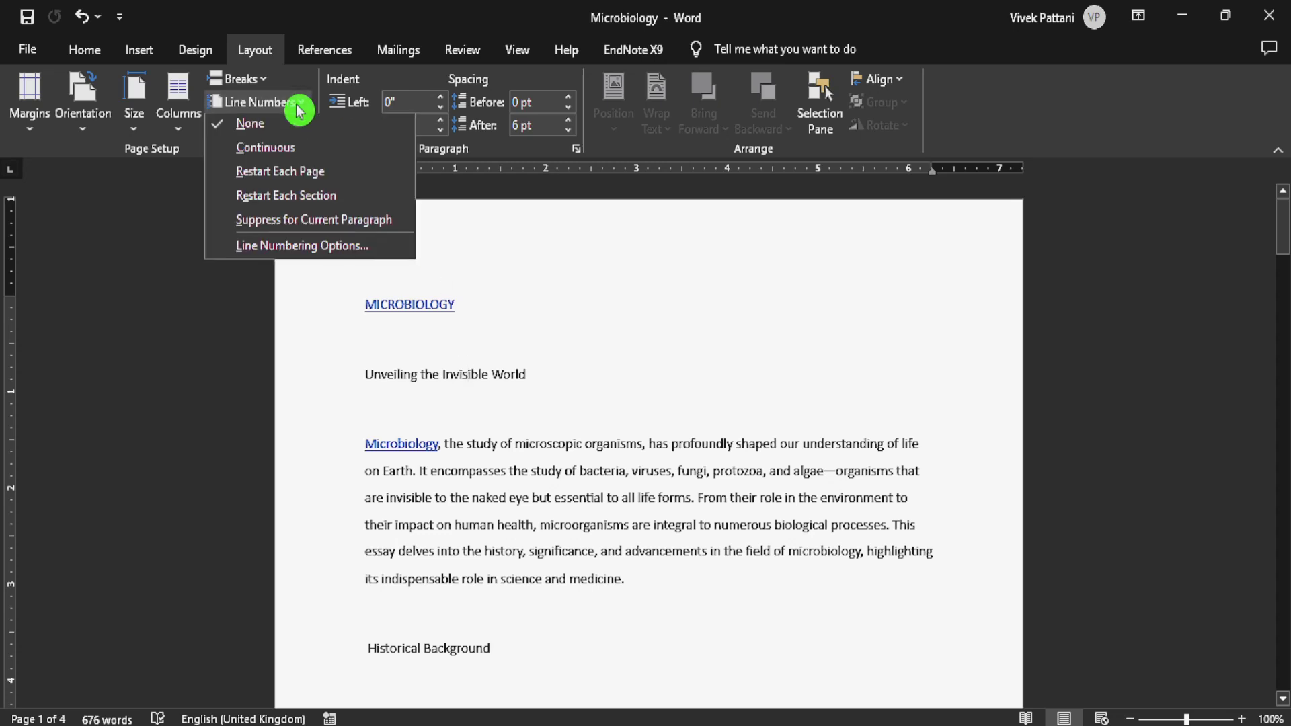
pyautogui.click(292, 156)
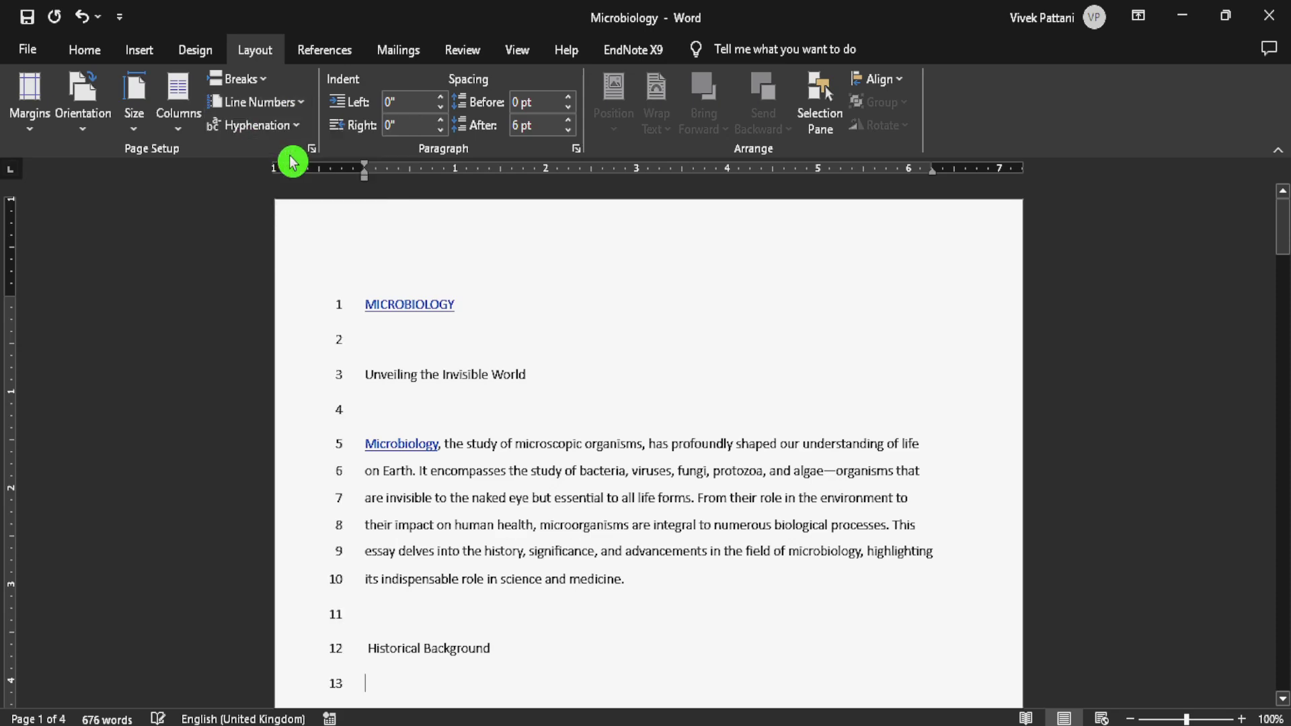
pyautogui.click(290, 101)
pyautogui.click(498, 425)
pyautogui.scroll(-10, 504, 423)
pyautogui.scroll(-10, 505, 408)
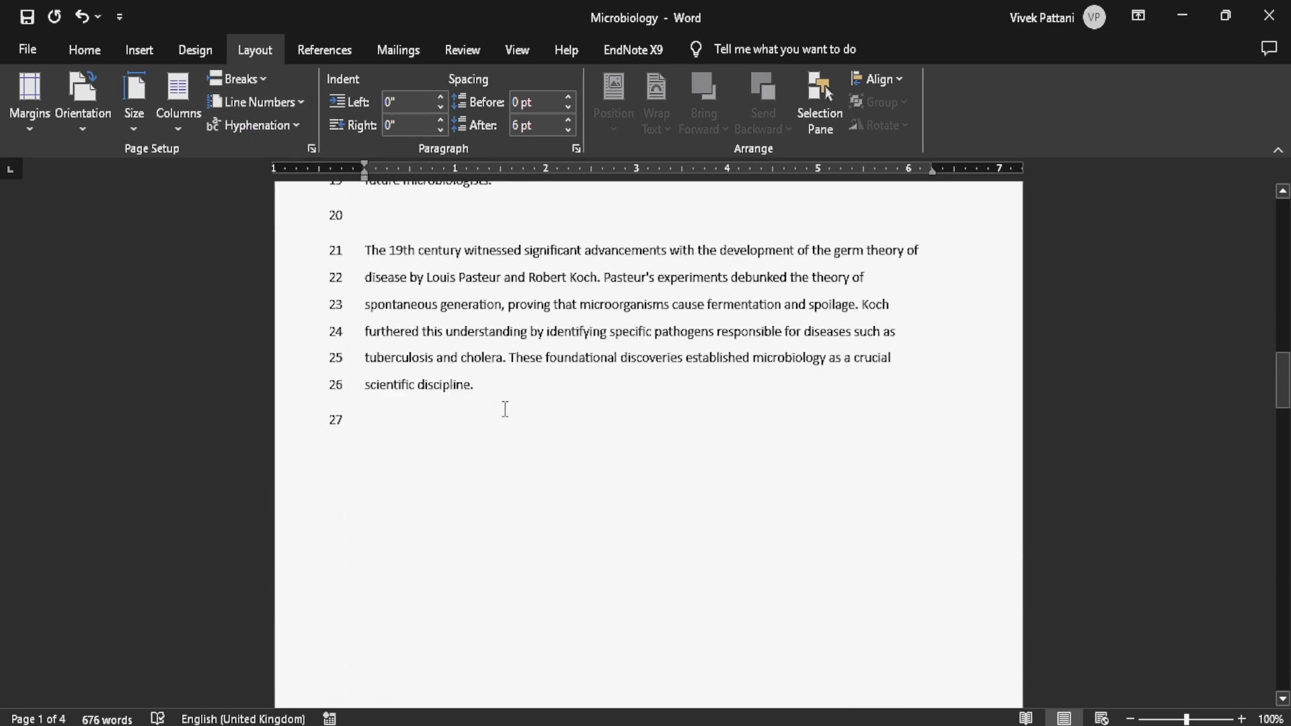
pyautogui.scroll(12, 505, 409)
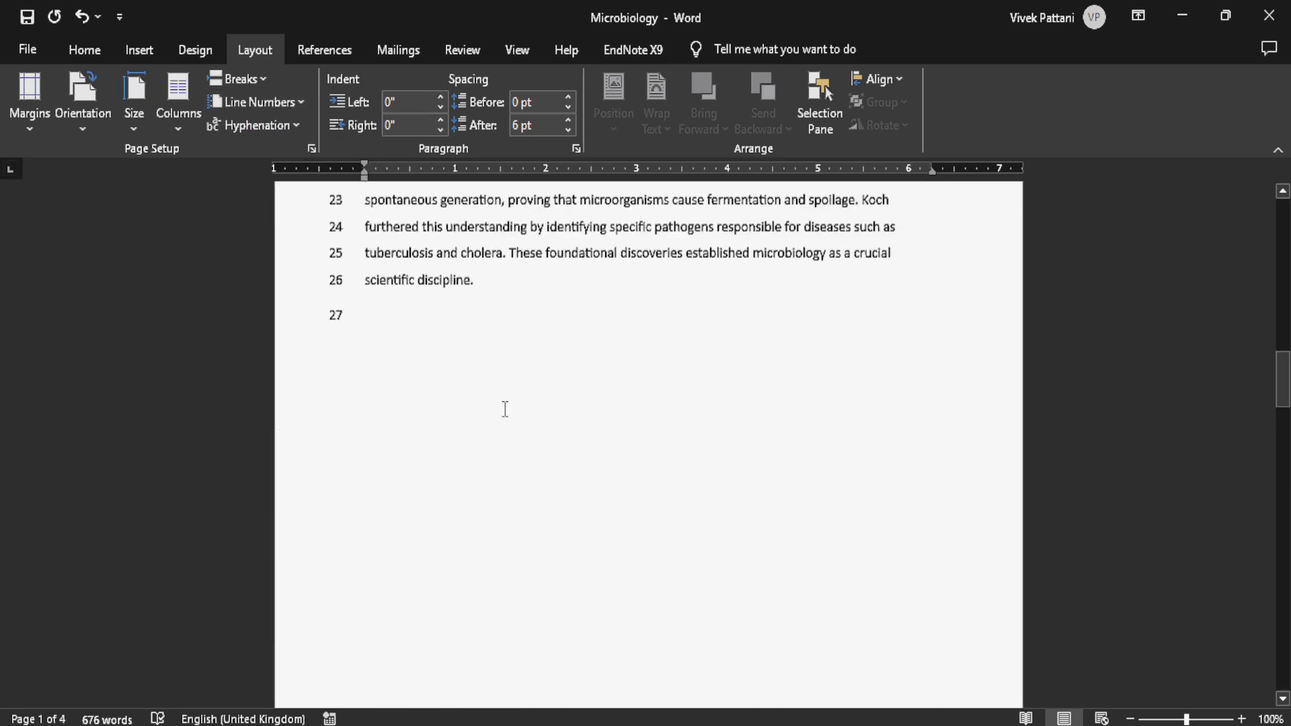
pyautogui.scroll(4, 503, 408)
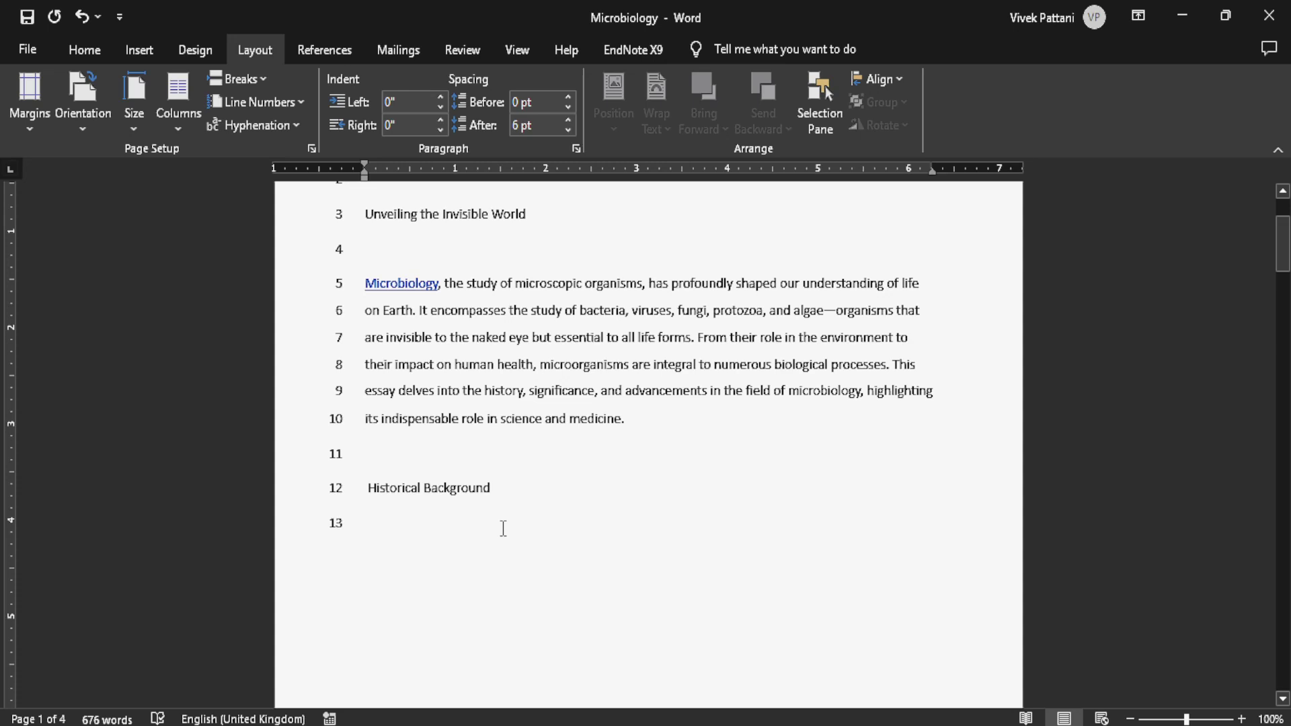
pyautogui.scroll(-9, 503, 527)
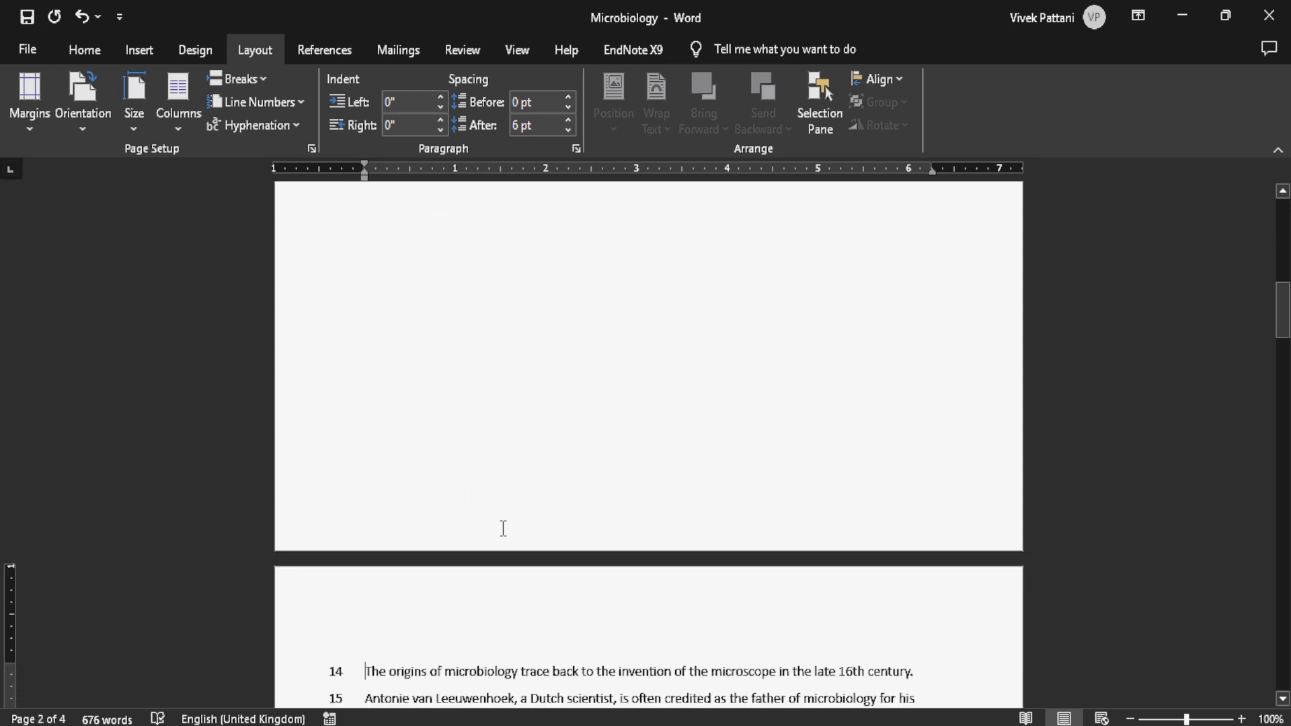
# Look over the available break types and examine how the continuous line numbers run through the following pages.
pyautogui.click(253, 86)
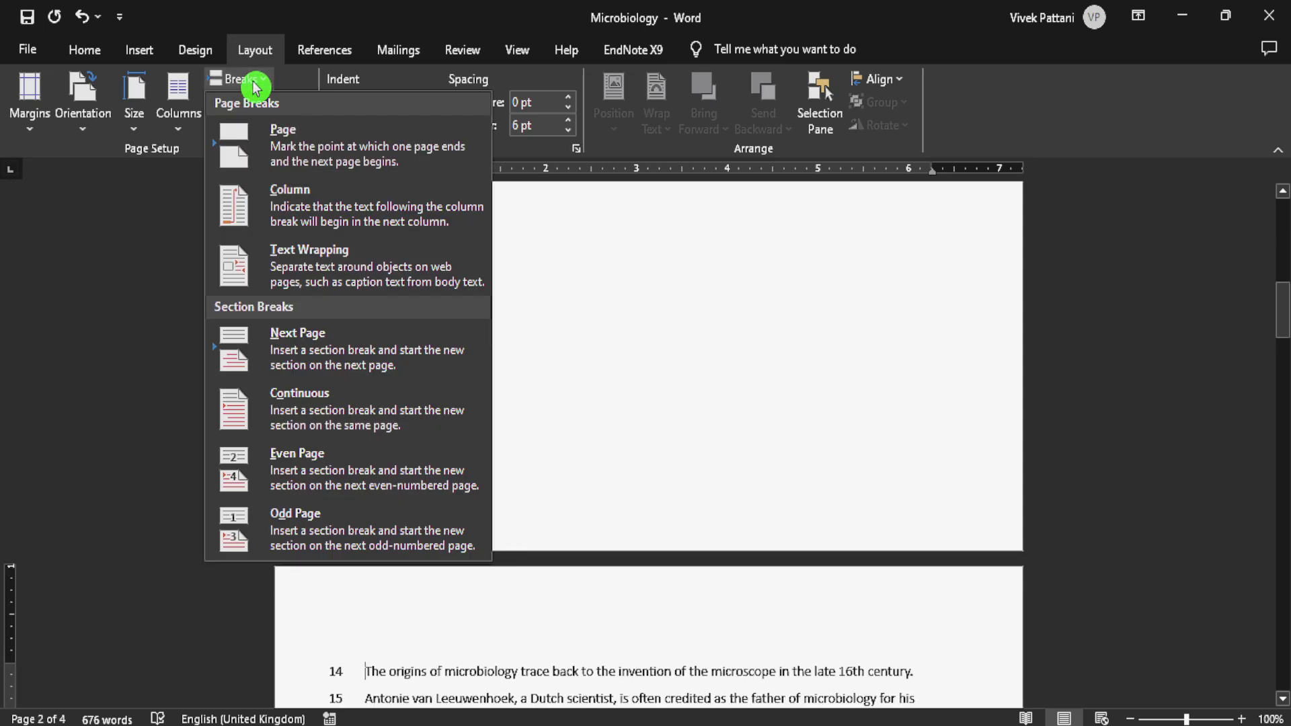
pyautogui.click(697, 384)
pyautogui.scroll(-4, 615, 392)
pyautogui.scroll(-2, 615, 391)
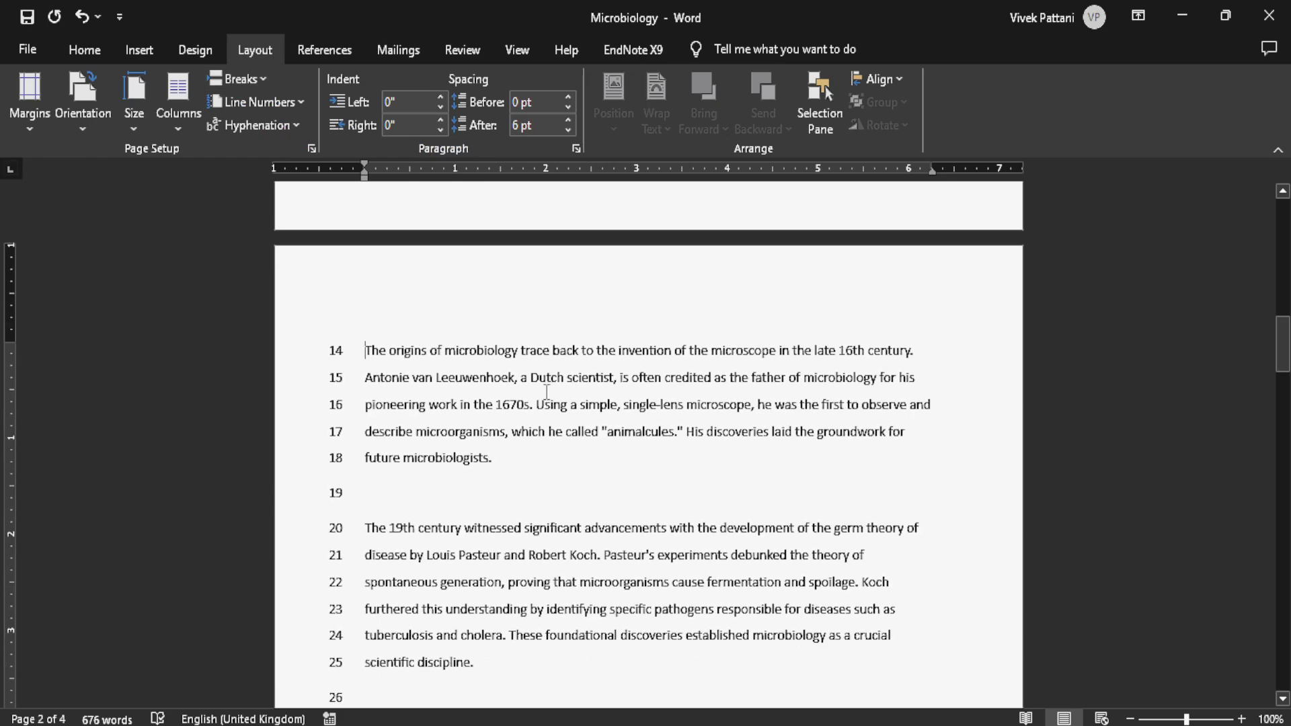
pyautogui.scroll(-4, 546, 391)
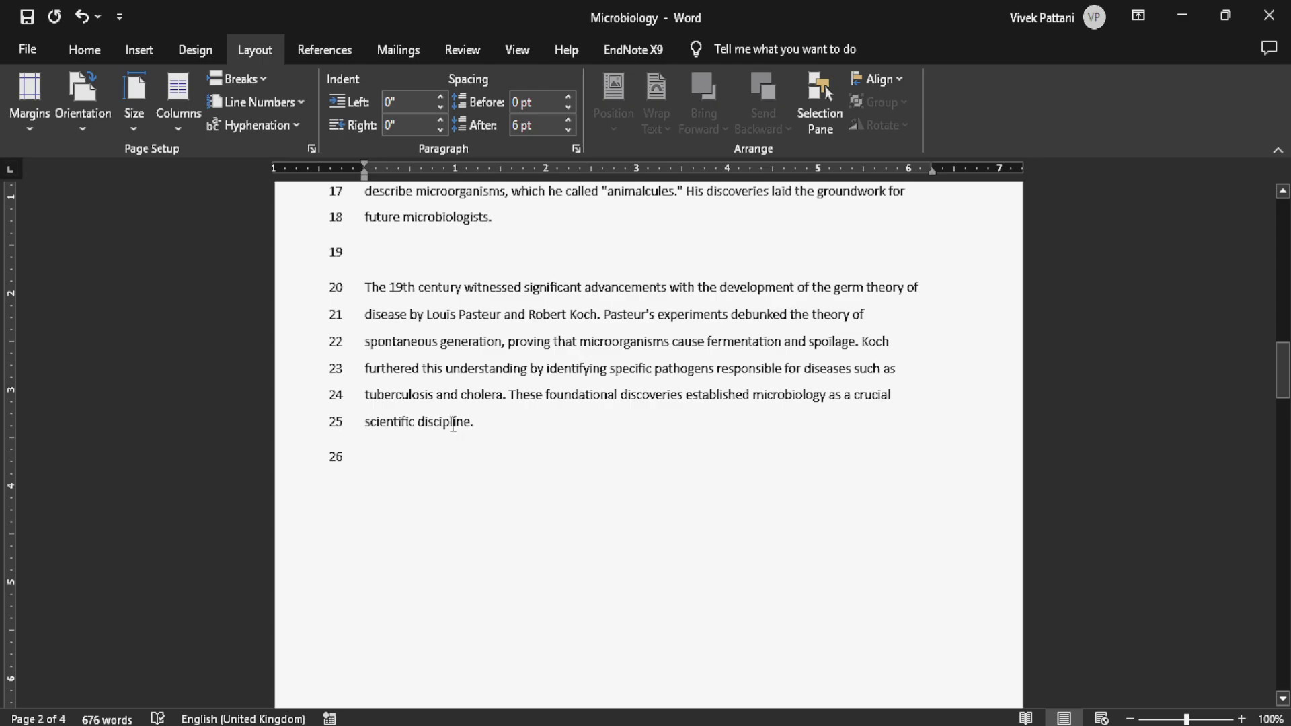
pyautogui.scroll(-15, 452, 423)
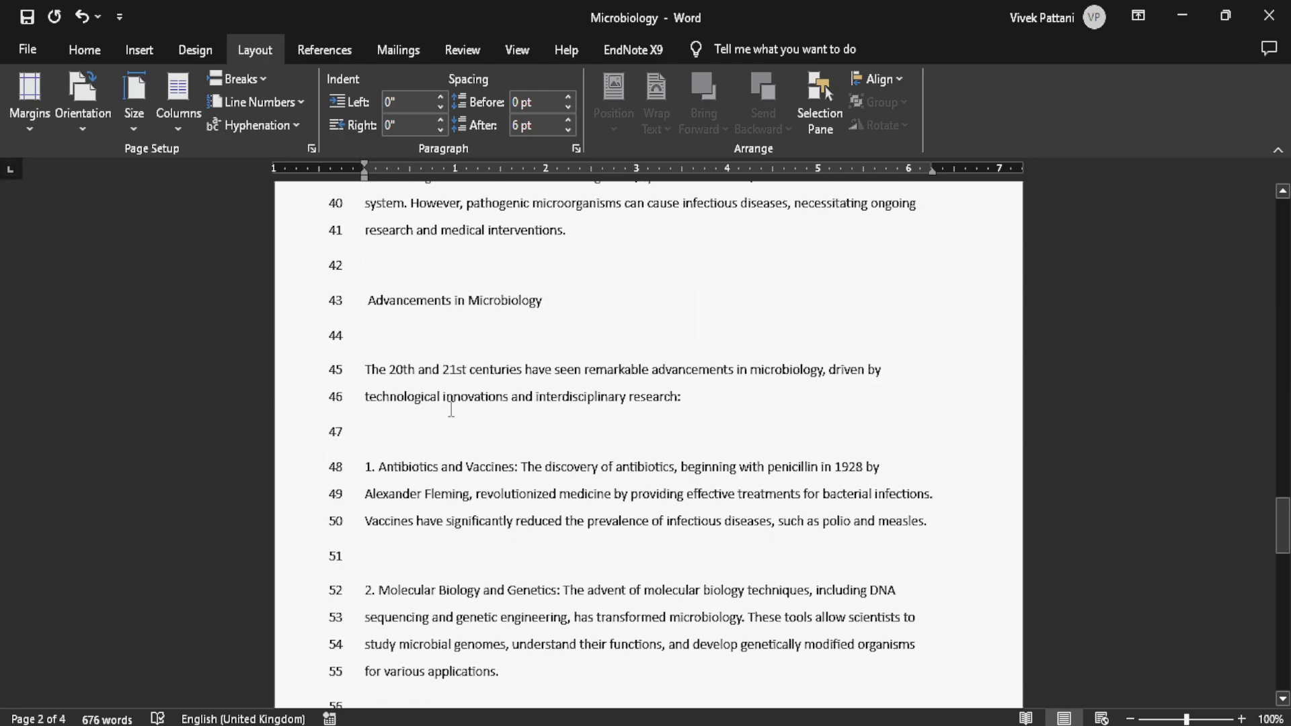
pyautogui.scroll(16, 451, 410)
pyautogui.scroll(-6, 449, 406)
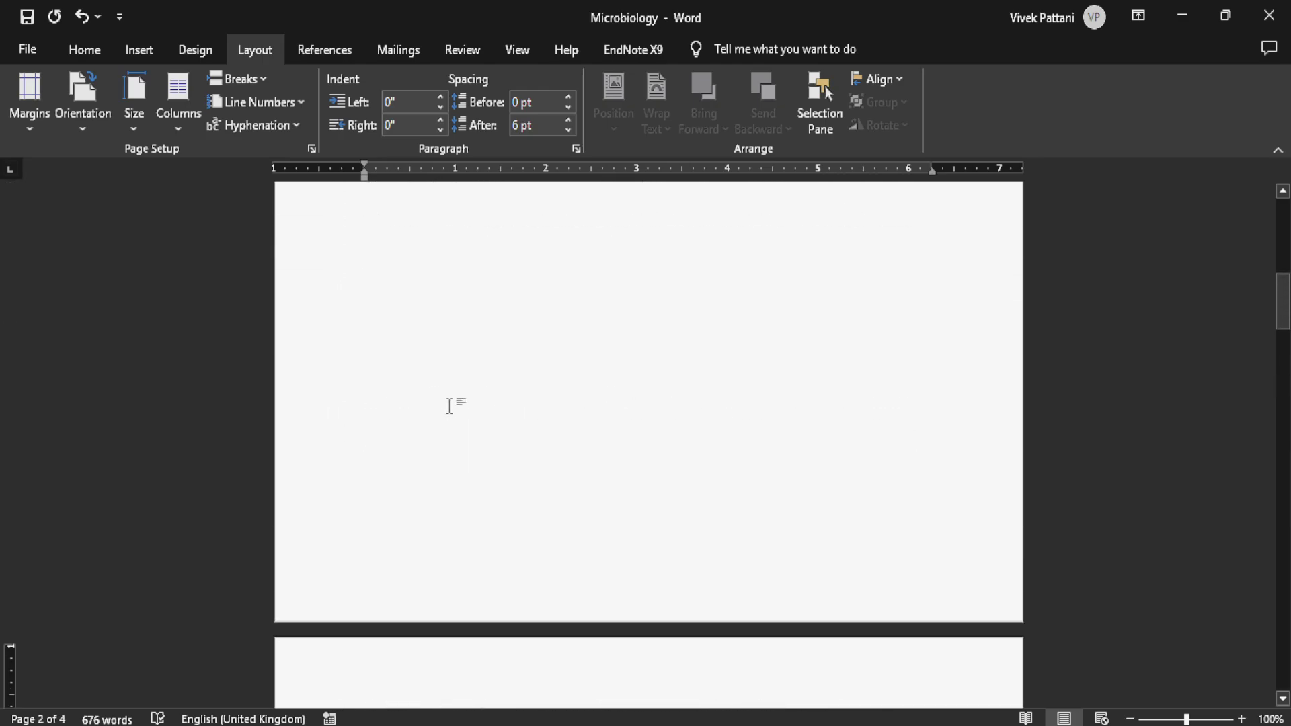
# Switch the line numbering to Restart Each Page and check the numbers at the start of each page.
pyautogui.scroll(8, 449, 406)
pyautogui.click(299, 101)
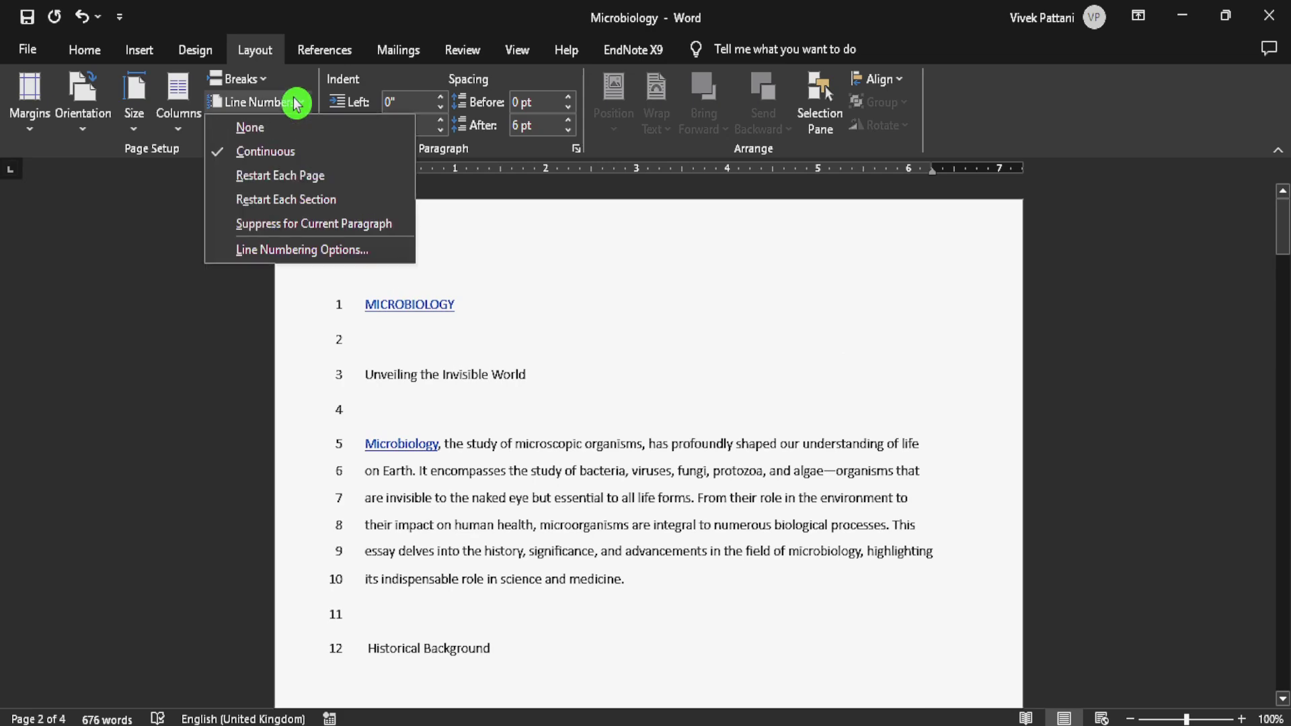
pyautogui.click(297, 189)
pyautogui.scroll(-10, 412, 291)
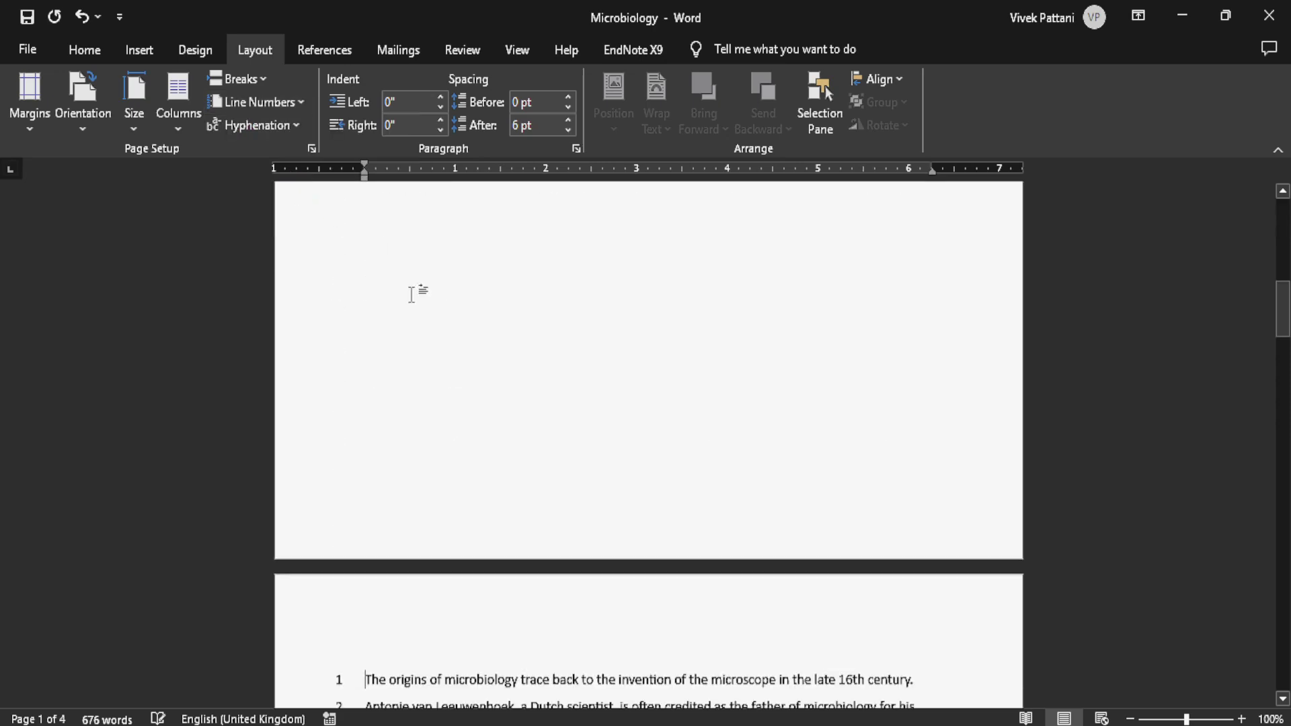
pyautogui.scroll(10, 470, 383)
pyautogui.scroll(-12, 469, 377)
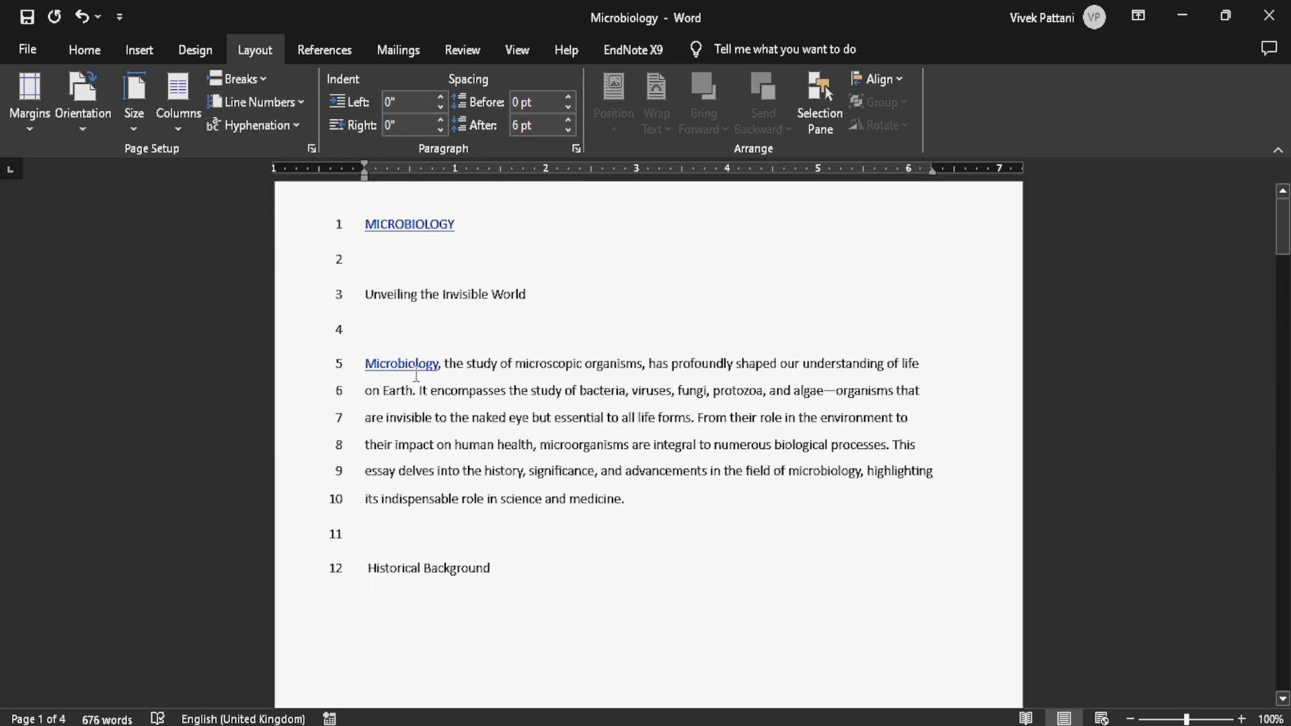
pyautogui.scroll(-10, 407, 382)
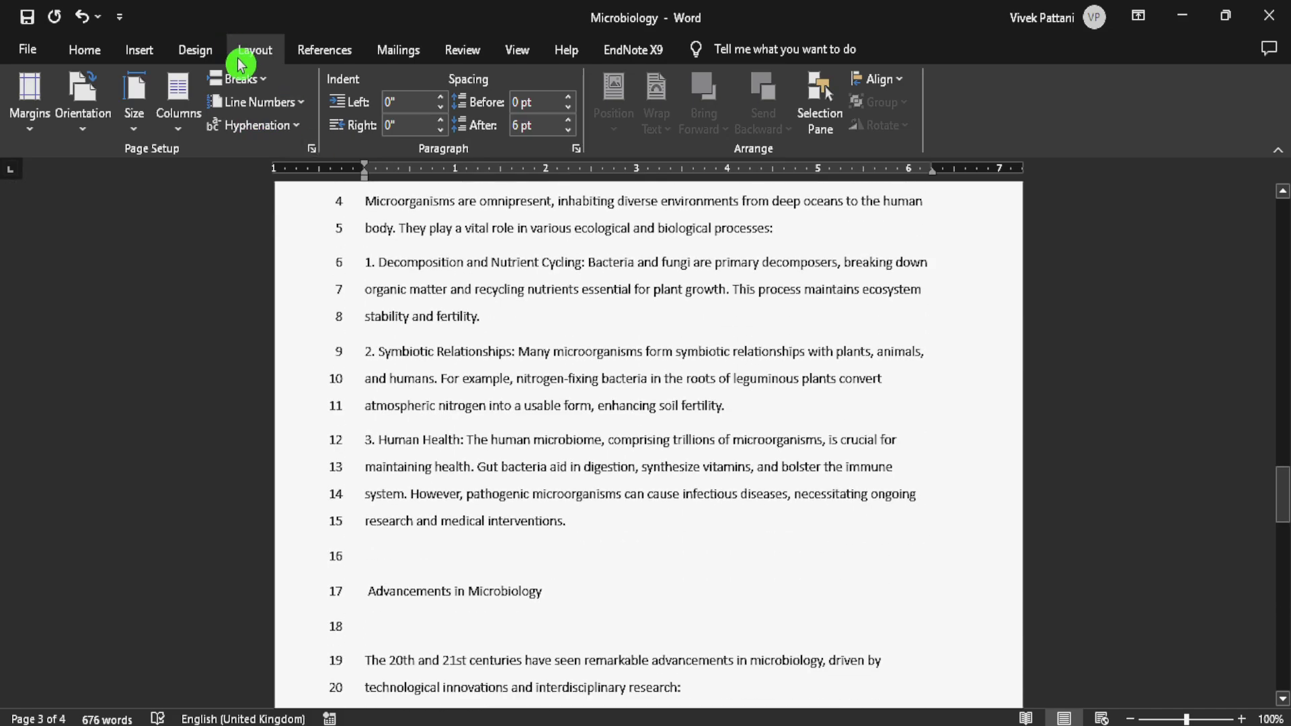
# View the line numbering options, accept the Page Setup settings for the whole document, and set line numbers to None.
pyautogui.click(254, 102)
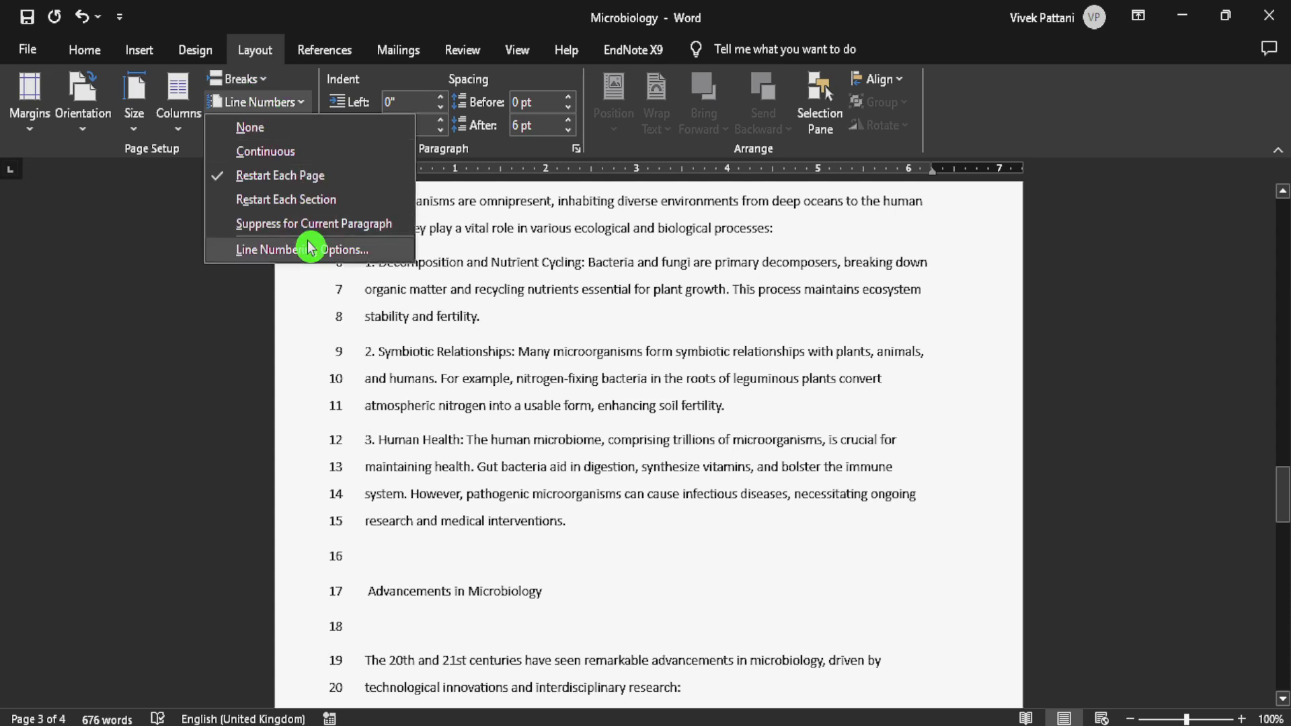
pyautogui.click(369, 254)
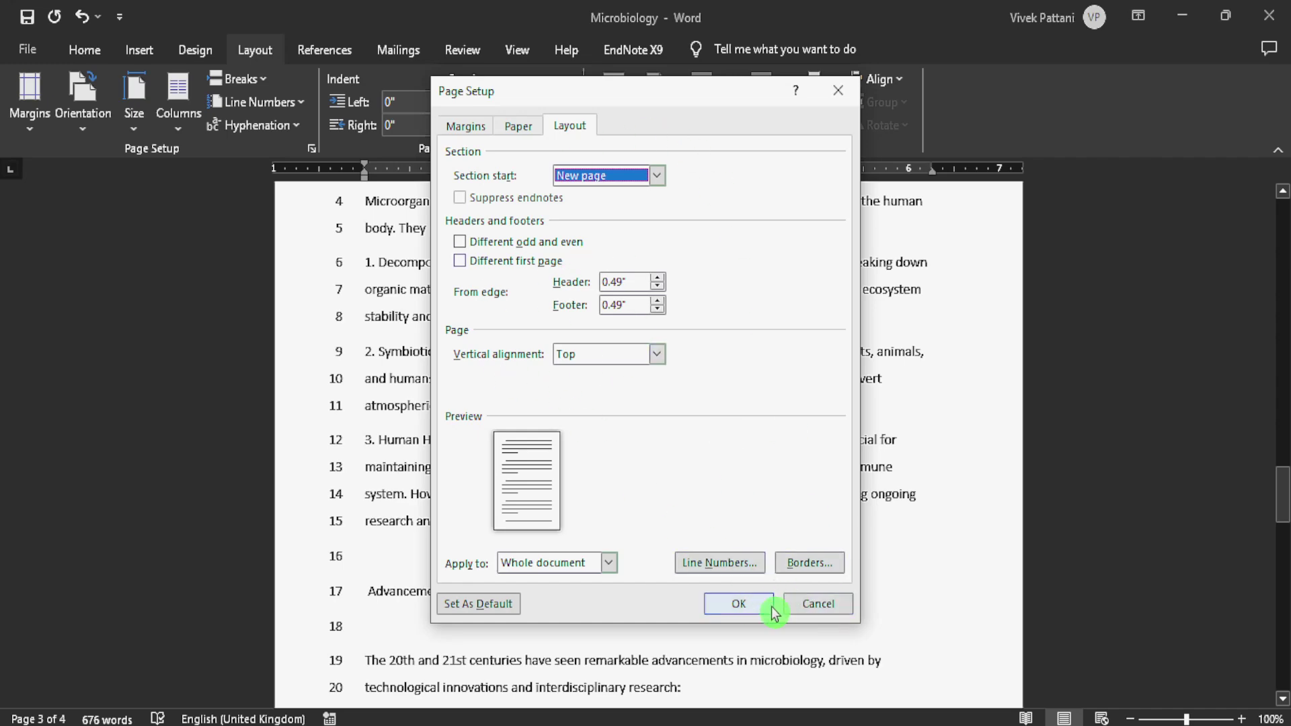
pyautogui.click(738, 603)
pyautogui.click(265, 101)
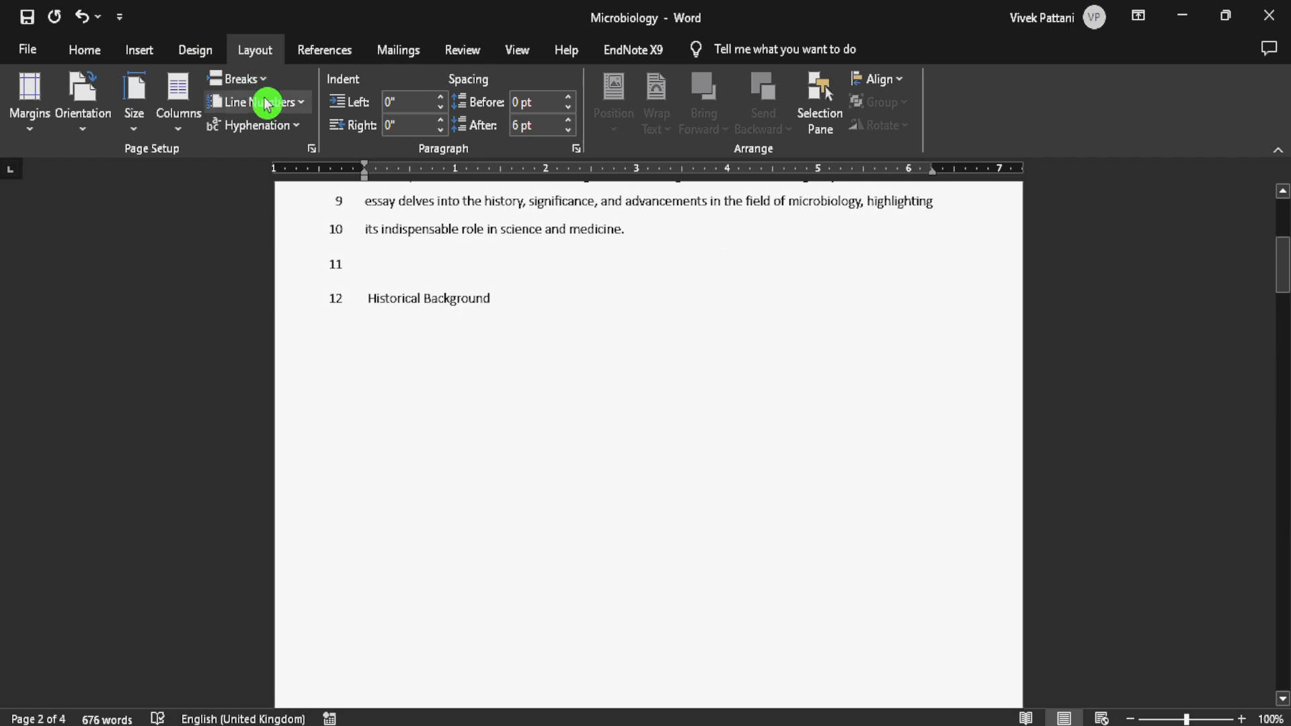
pyautogui.click(291, 138)
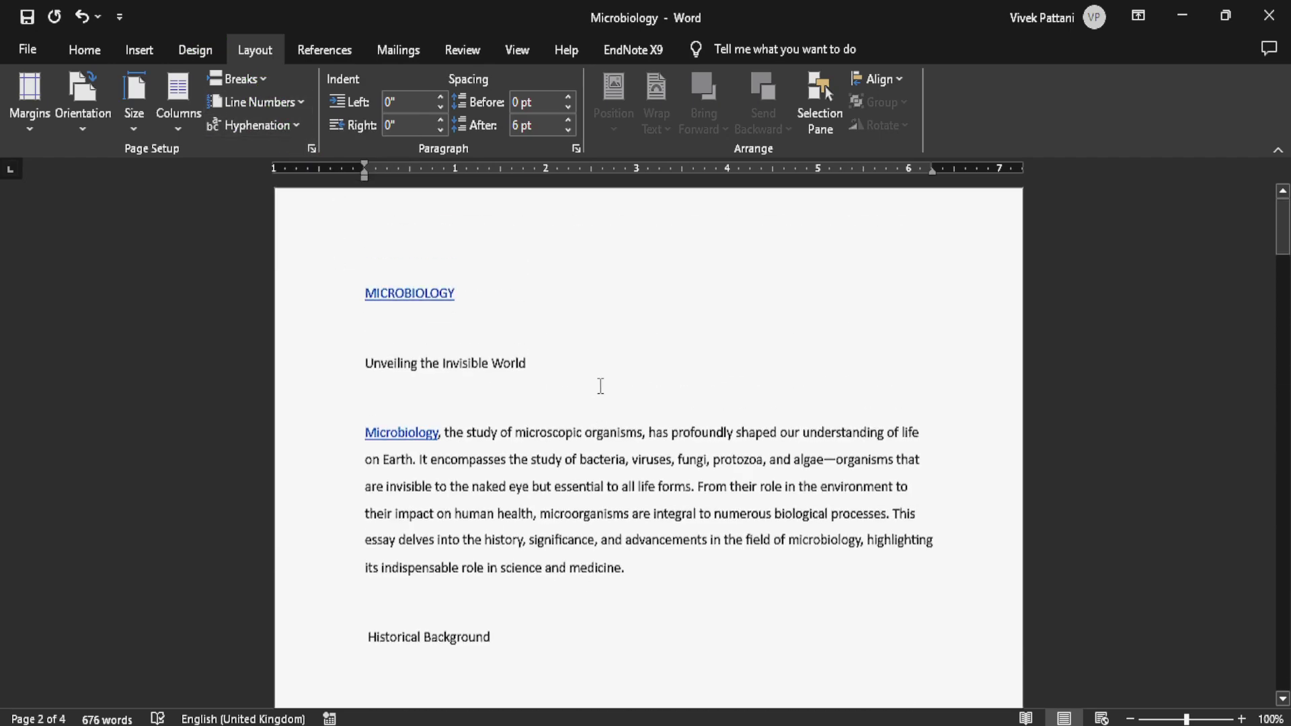
# Set the left indent of the paragraph beginning "The origins of microbiology" to 0.7" and check its position.
pyautogui.click(441, 98)
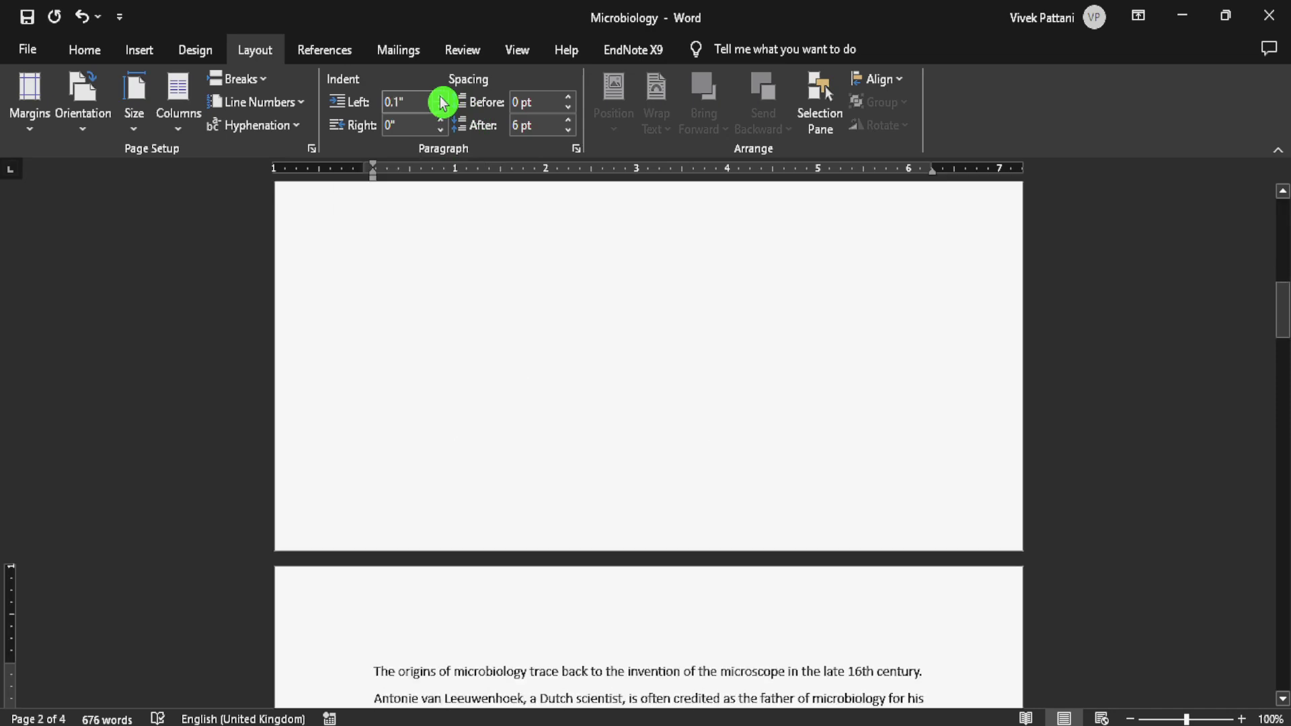
pyautogui.click(441, 98)
pyautogui.click(441, 98)
pyautogui.click(441, 98)
pyautogui.click(441, 99)
pyautogui.click(441, 98)
pyautogui.click(441, 98)
pyautogui.scroll(-4, 468, 261)
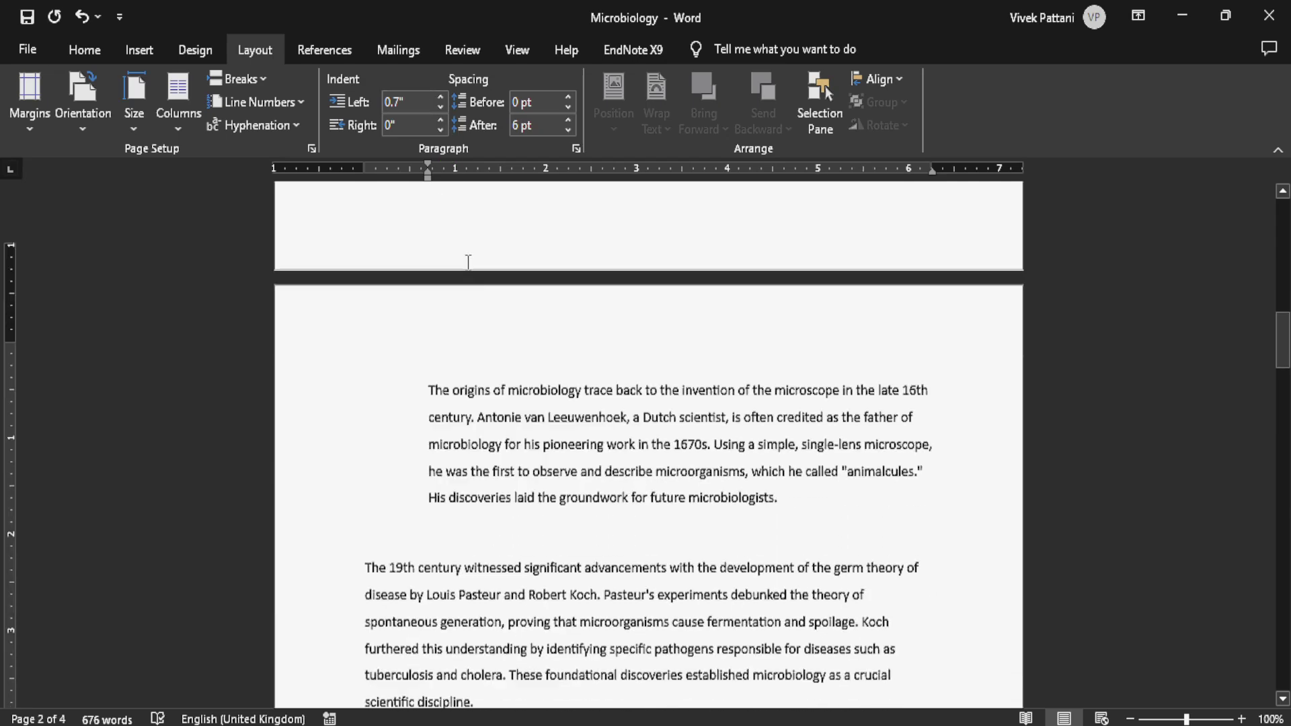
pyautogui.scroll(-2, 468, 261)
# Try a left indent of 1.1" on the paragraph about the origins of microbiology and bring it back to 0.7".
pyautogui.click(460, 179)
pyautogui.click(441, 98)
pyautogui.click(441, 98)
pyautogui.click(441, 98)
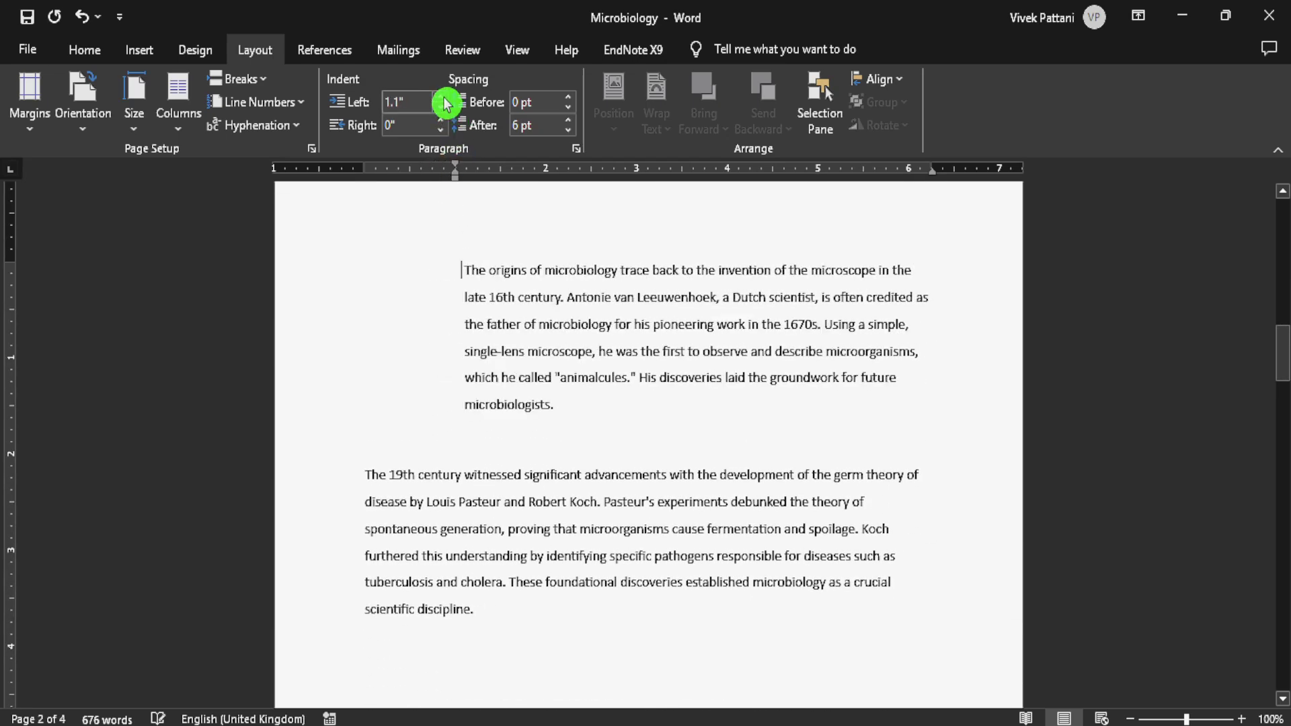
pyautogui.click(441, 99)
pyautogui.click(442, 109)
pyautogui.click(441, 109)
pyautogui.click(441, 109)
pyautogui.click(441, 109)
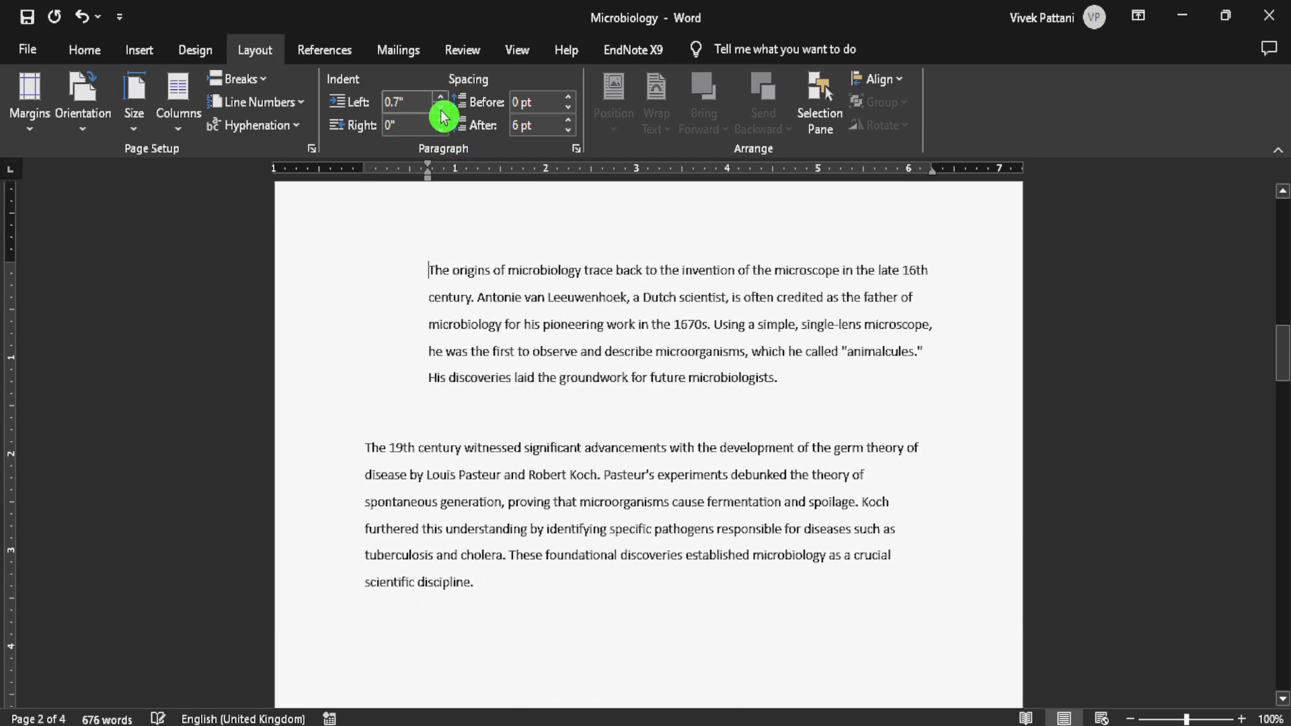
# Set the left indent of the paragraph about the origins of microbiology to 0".
pyautogui.click(441, 109)
pyautogui.click(441, 109)
pyautogui.click(441, 109)
pyautogui.click(442, 109)
pyautogui.click(441, 109)
pyautogui.click(441, 109)
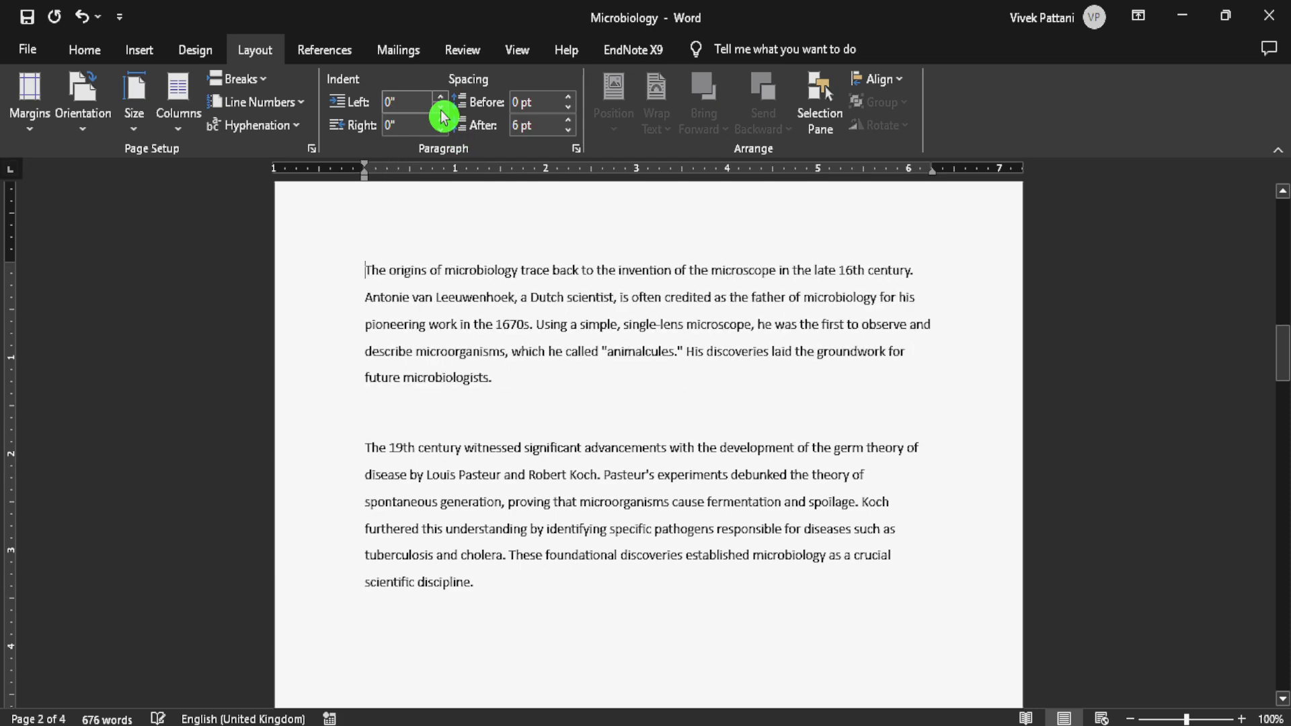
# Try a spacing before of 48 pt on the paragraph about the origins of microbiology alone.
pyautogui.tripleClick(442, 330)
pyautogui.click(570, 98)
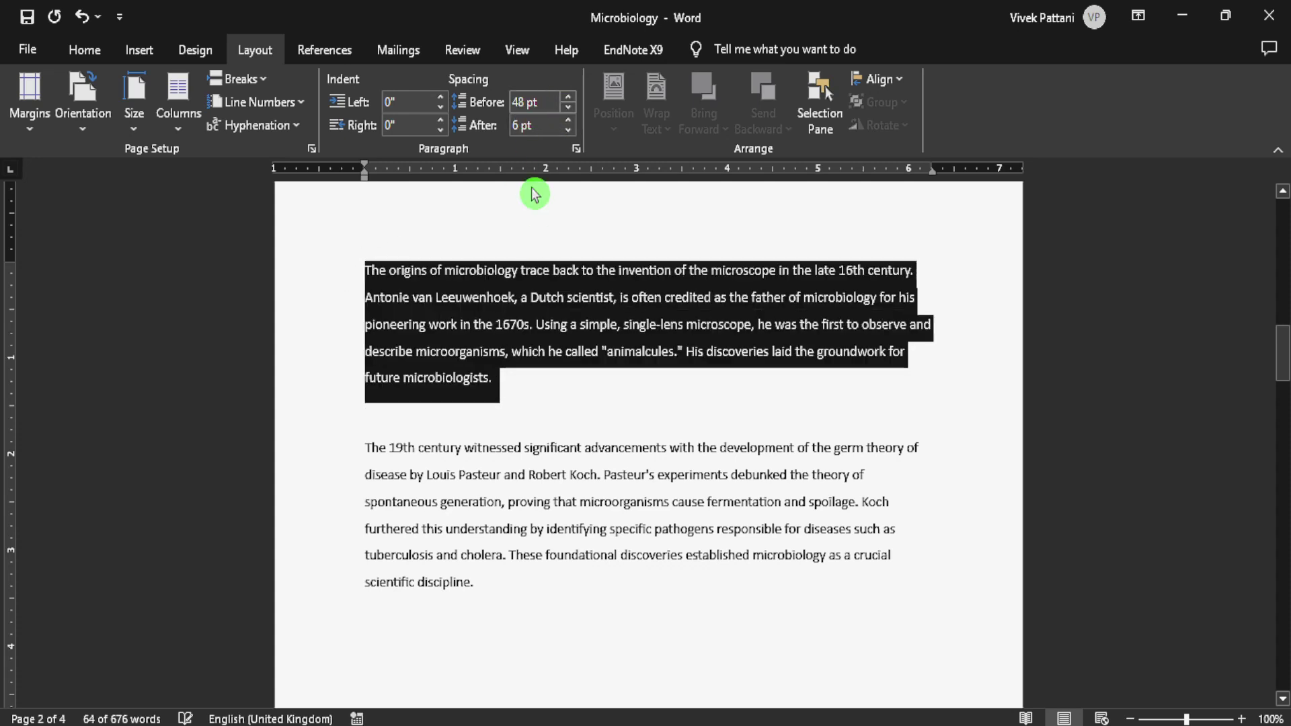
pyautogui.click(455, 351)
# Select both paragraphs, on the origins of microbiology and on the 19th century, and try a spacing before of 54 pt.
pyautogui.moveTo(364, 268); pyautogui.dragTo(518, 614)
pyautogui.click(568, 127)
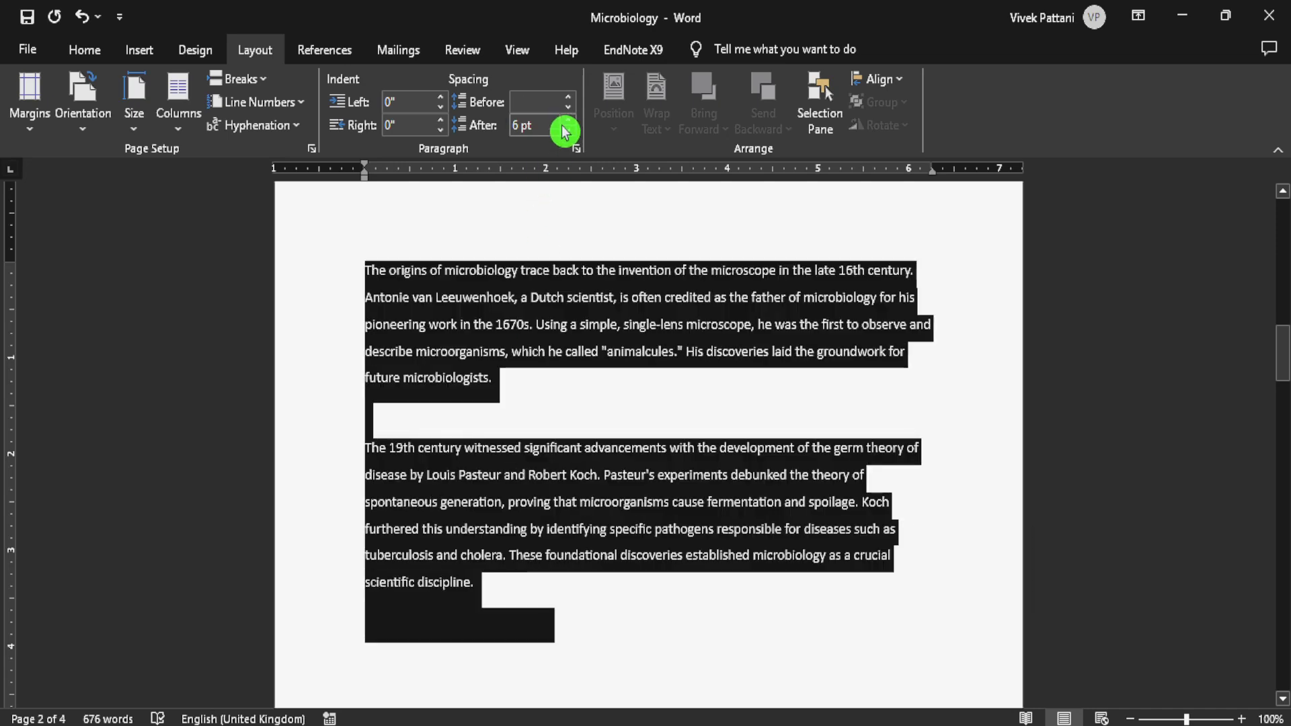
pyautogui.click(568, 104)
pyautogui.click(569, 99)
pyautogui.click(569, 99)
pyautogui.click(568, 99)
pyautogui.click(569, 100)
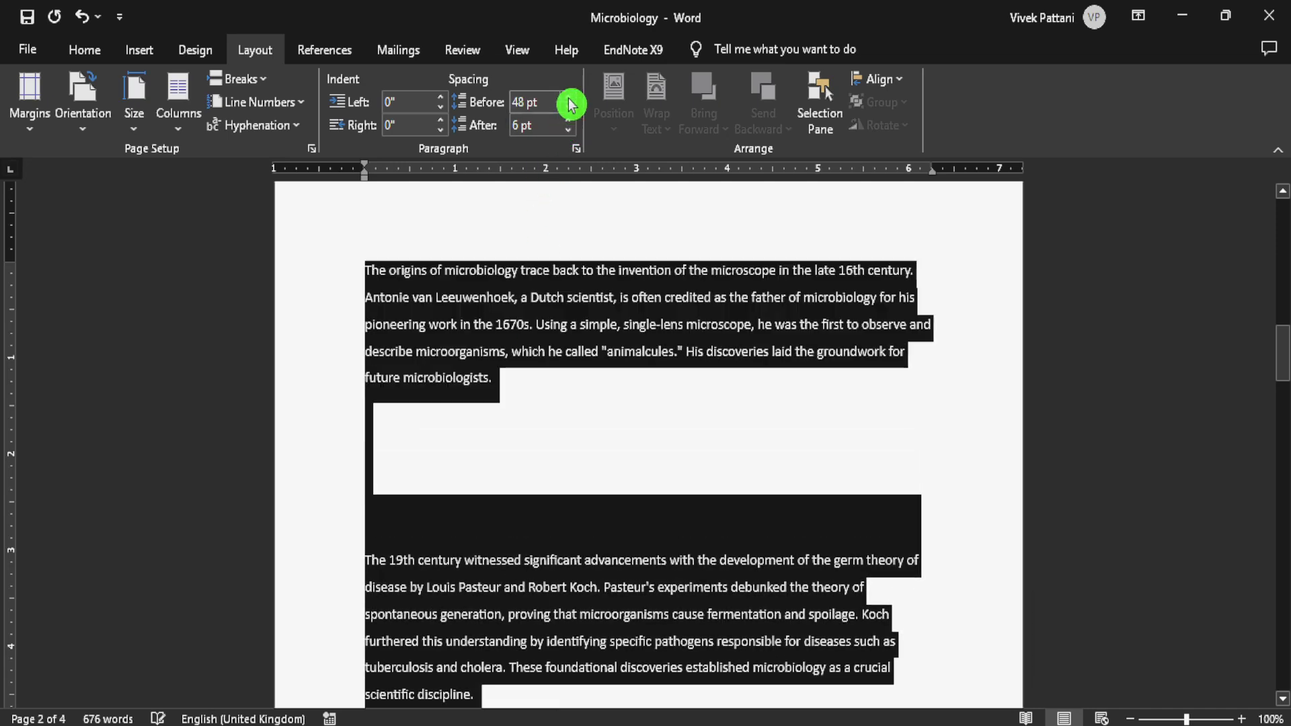
pyautogui.click(569, 99)
pyautogui.click(569, 99)
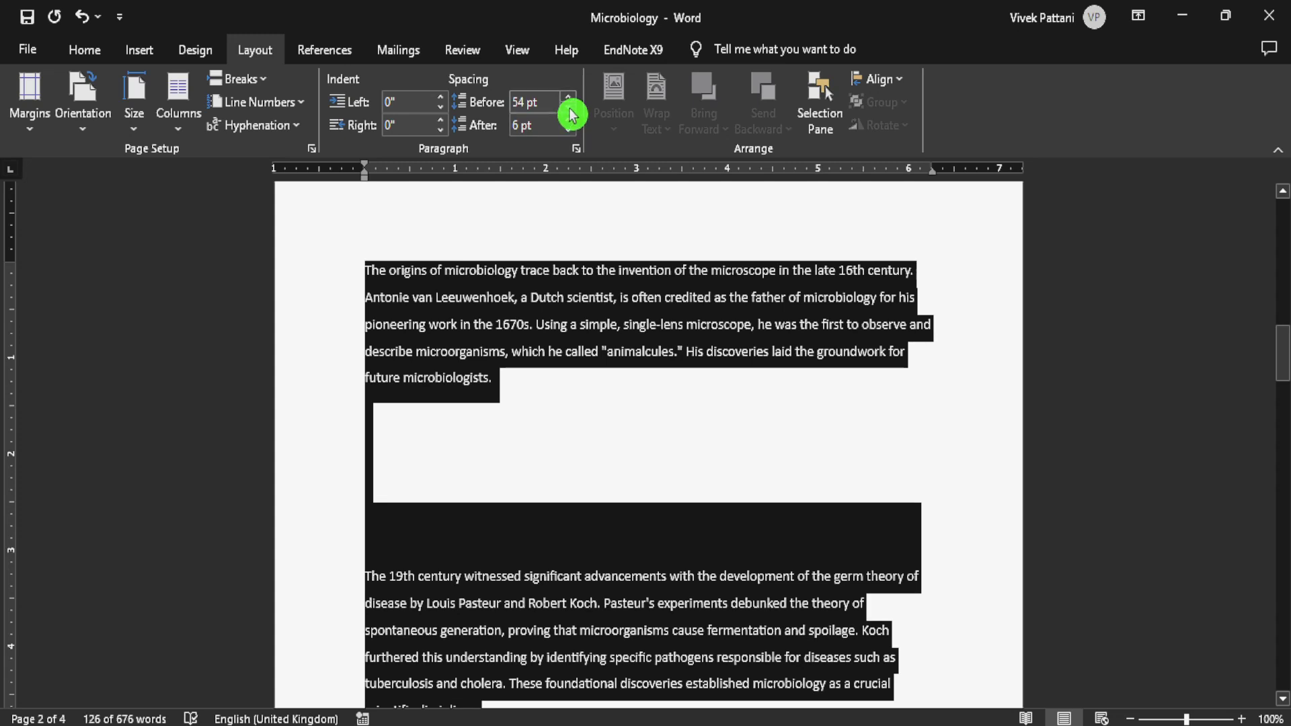
# Set the spacing before both selected paragraphs to 12 pt.
pyautogui.click(570, 110)
pyautogui.click(570, 110)
pyautogui.click(570, 111)
pyautogui.click(570, 110)
pyautogui.click(570, 110)
pyautogui.click(569, 111)
pyautogui.click(569, 110)
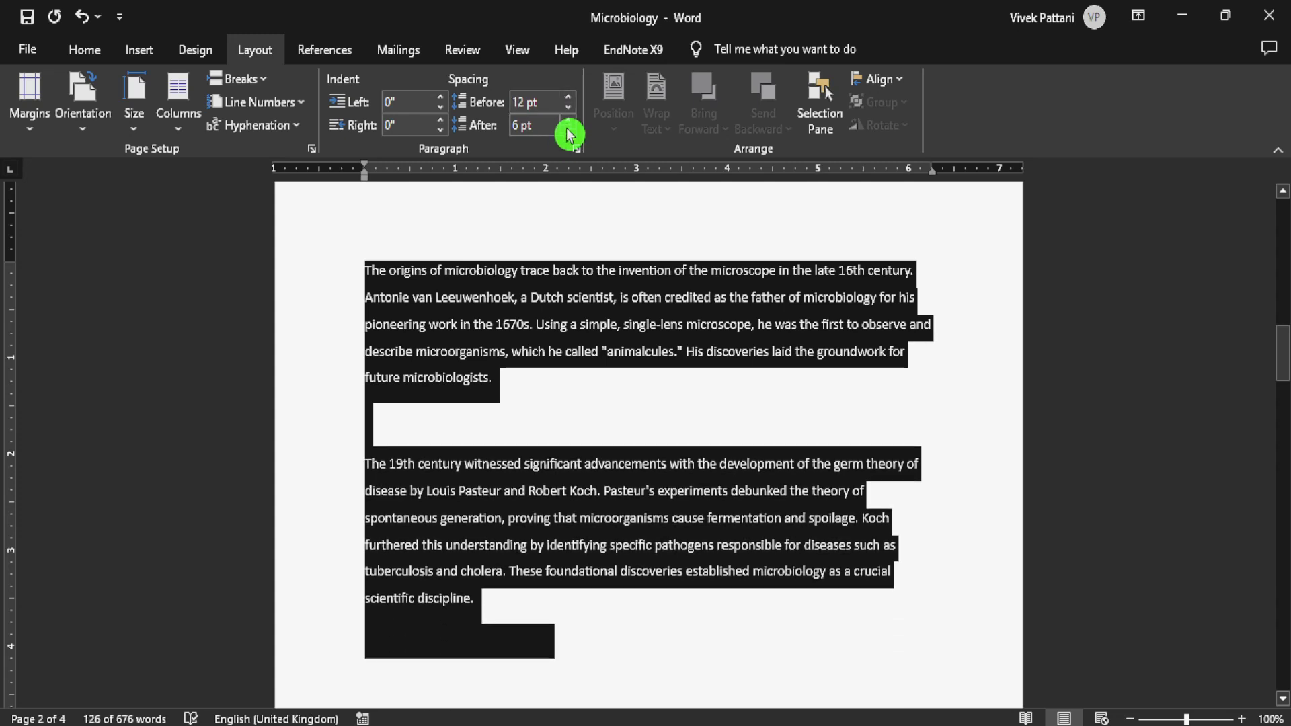
# Try a spacing after of 54 pt on both selected paragraphs.
pyautogui.click(569, 123)
pyautogui.click(569, 123)
pyautogui.click(569, 122)
pyautogui.click(569, 122)
pyautogui.click(569, 122)
pyautogui.click(569, 122)
pyautogui.click(569, 122)
pyautogui.click(569, 123)
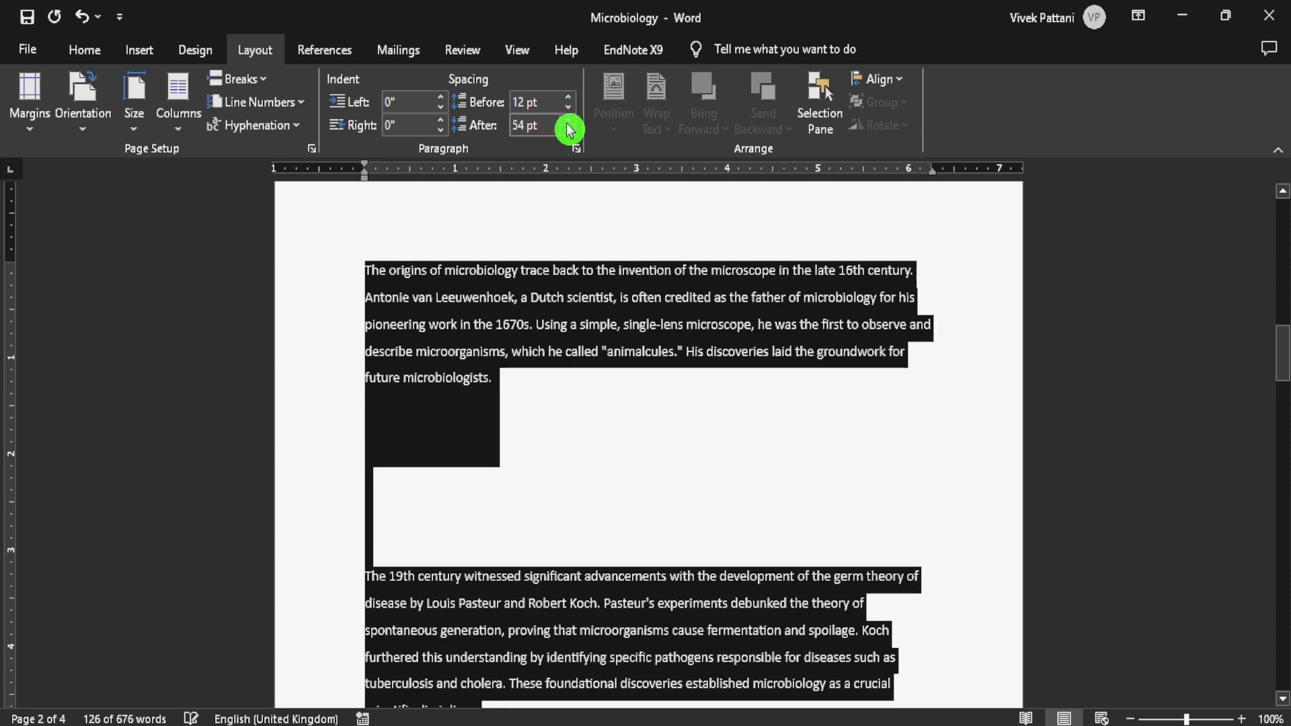
# Set the spacing after both selected paragraphs to 18 pt.
pyautogui.click(569, 129)
pyautogui.click(569, 129)
pyautogui.click(569, 129)
pyautogui.click(569, 129)
pyautogui.click(569, 129)
pyautogui.click(568, 129)
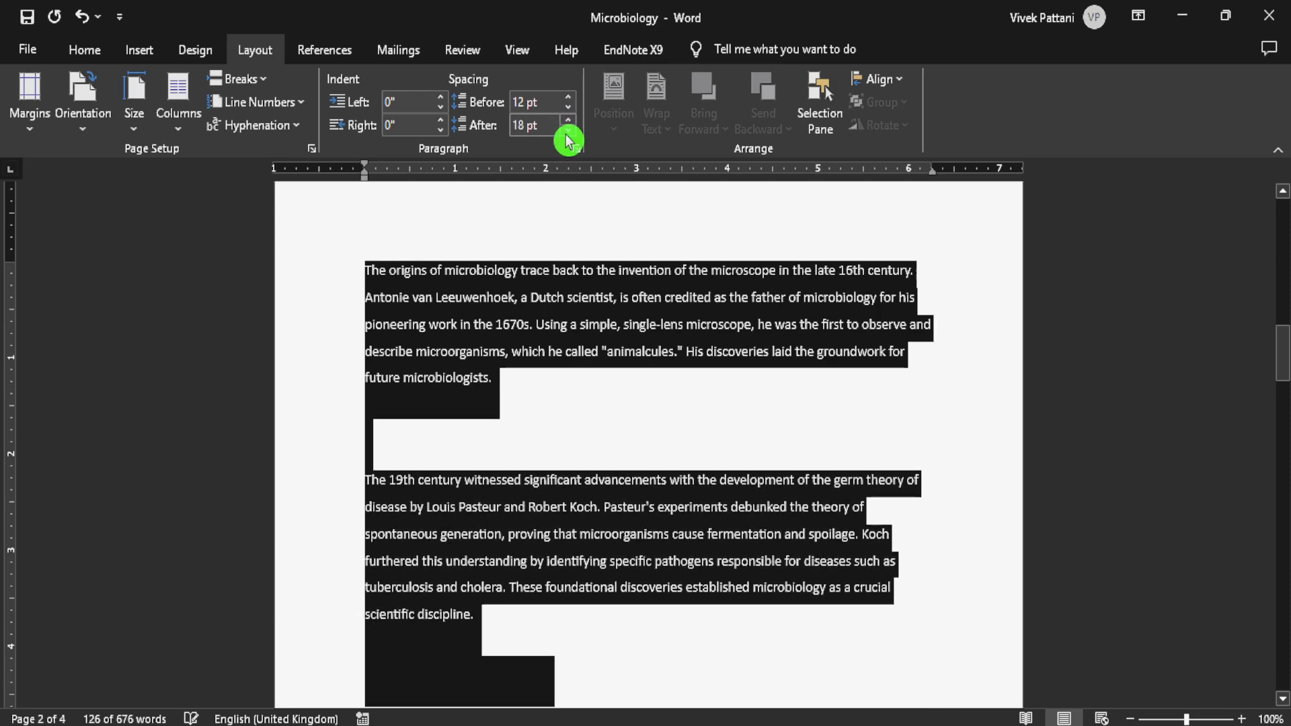
# Try increasing the right indent of both selected paragraphs to 1.2" and beyond.
pyautogui.click(440, 121)
pyautogui.click(440, 121)
pyautogui.click(440, 122)
pyautogui.click(440, 122)
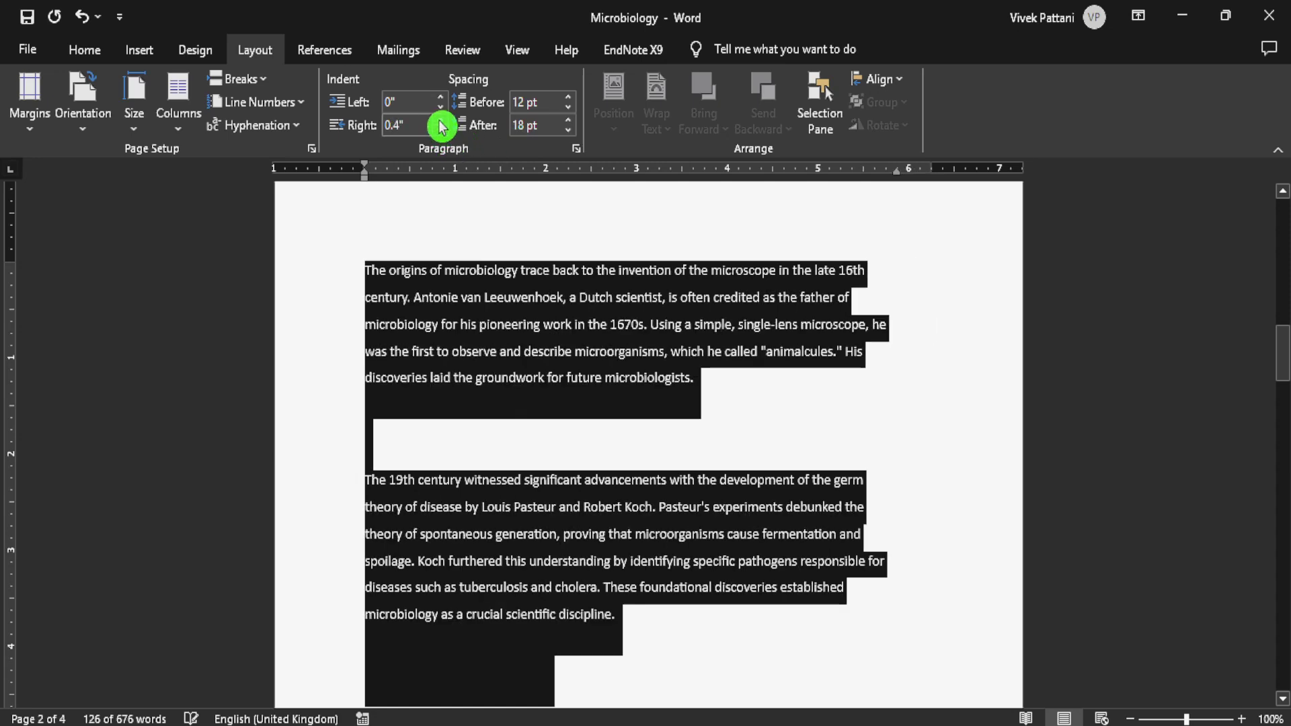
pyautogui.click(440, 123)
pyautogui.click(440, 122)
pyautogui.click(440, 122)
pyautogui.click(440, 122)
pyautogui.click(440, 122)
pyautogui.click(441, 122)
pyautogui.click(441, 122)
pyautogui.click(441, 123)
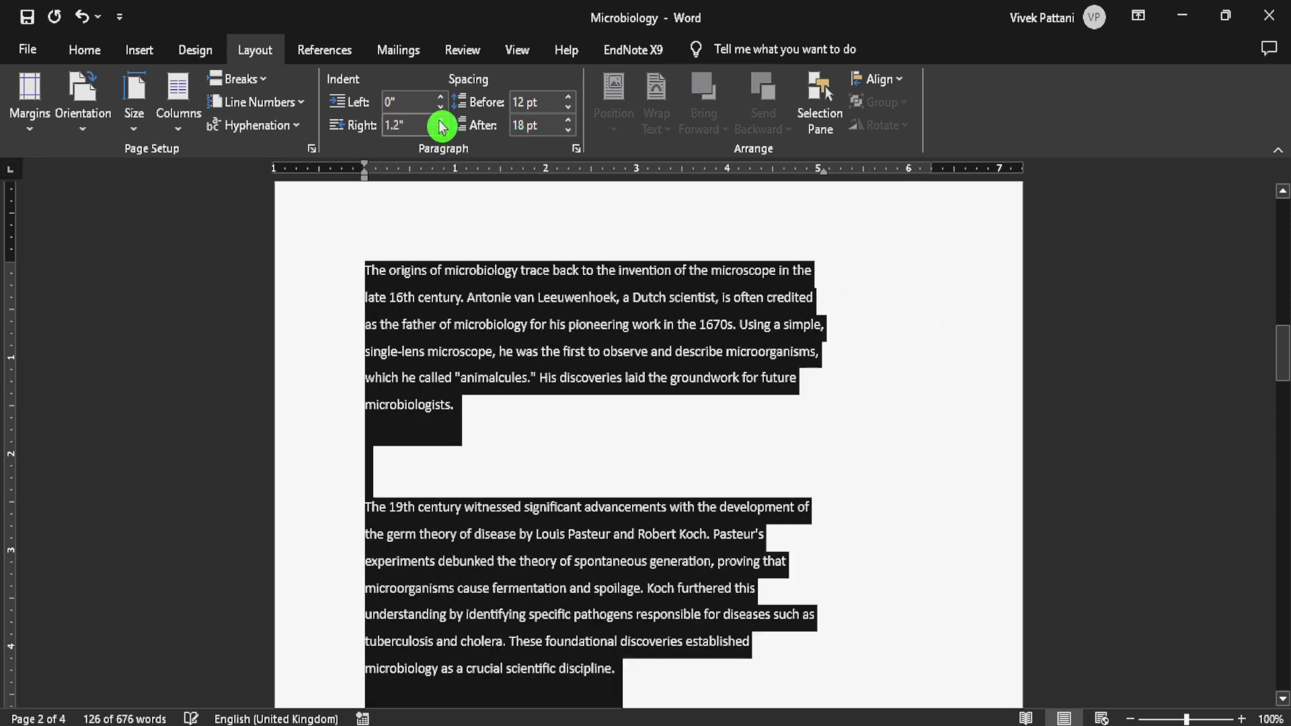
pyautogui.click(440, 122)
pyautogui.click(440, 123)
# Bring the right indent of both paragraphs back to 0" and deselect the text.
pyautogui.click(441, 129)
pyautogui.click(441, 129)
pyautogui.click(441, 129)
pyautogui.click(441, 129)
pyautogui.click(440, 129)
pyautogui.click(440, 129)
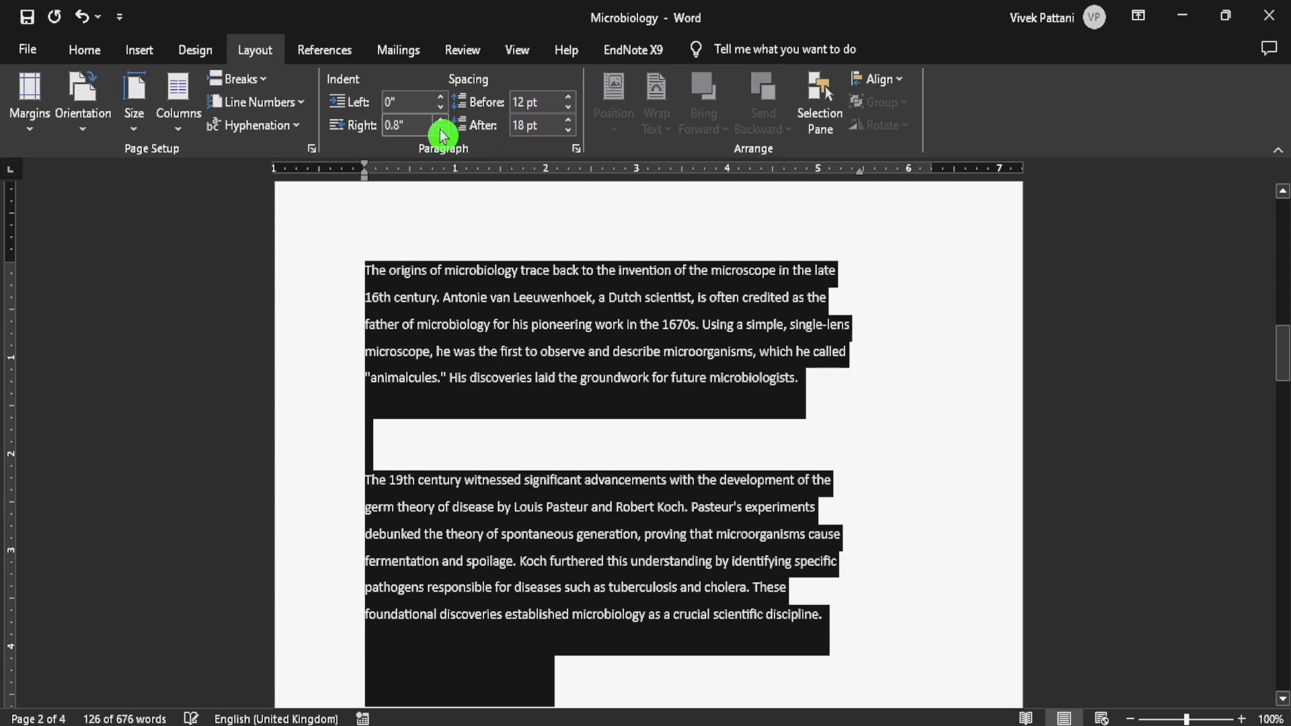
pyautogui.click(441, 129)
pyautogui.click(441, 129)
pyautogui.click(441, 129)
pyautogui.click(441, 129)
pyautogui.click(441, 129)
pyautogui.click(441, 129)
pyautogui.click(441, 129)
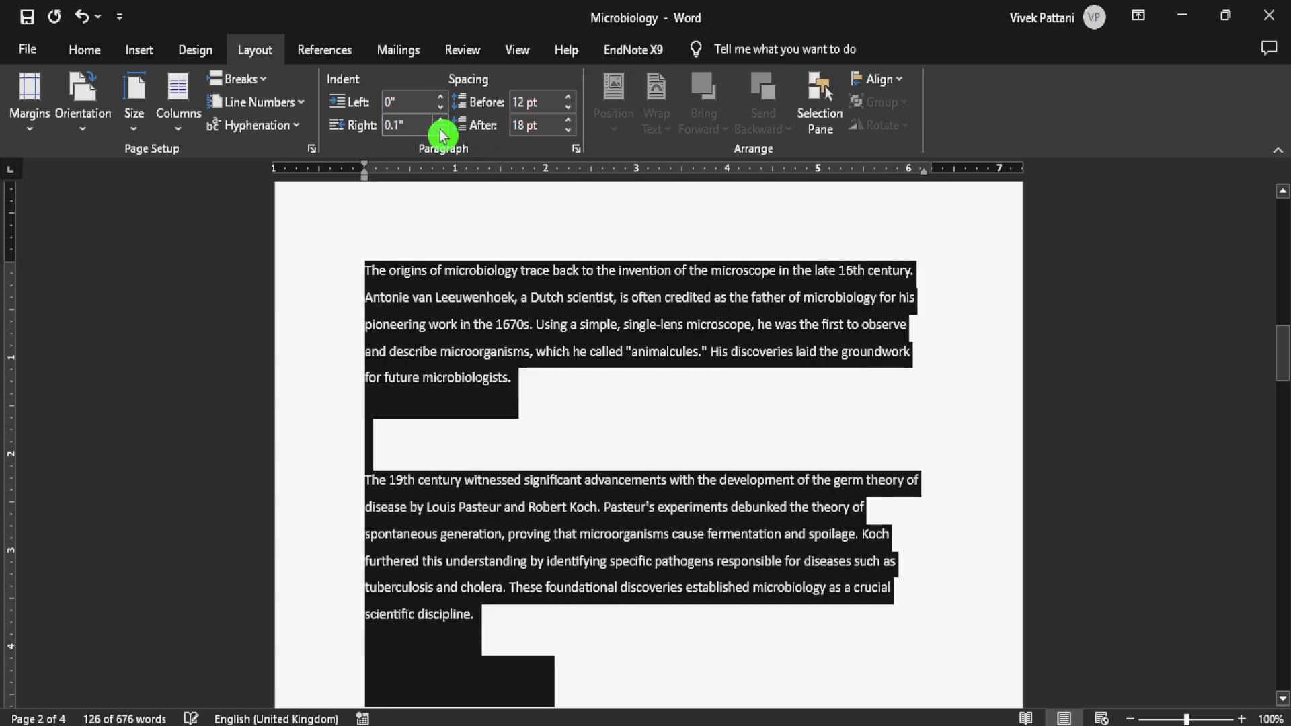
pyautogui.click(441, 129)
pyautogui.click(531, 297)
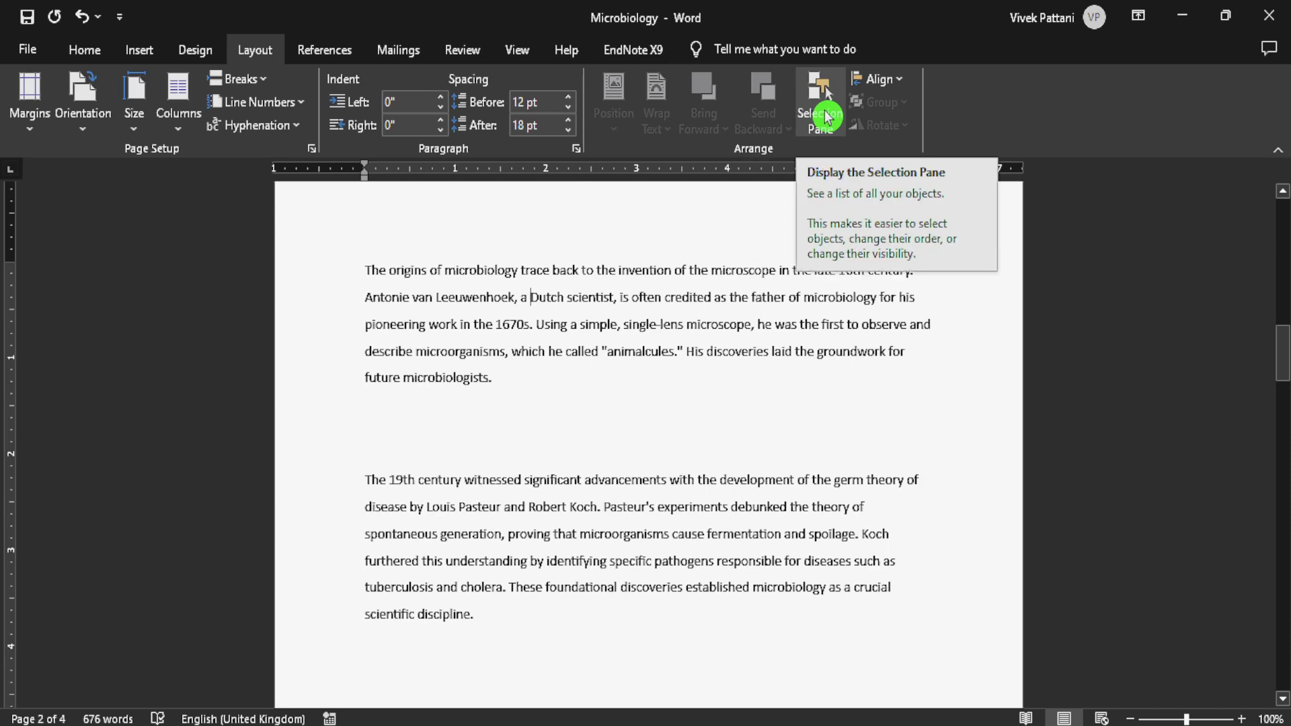
# Display the Selection pane and try Show All with the paragraph about the origins of microbiology selected.
pyautogui.click(826, 116)
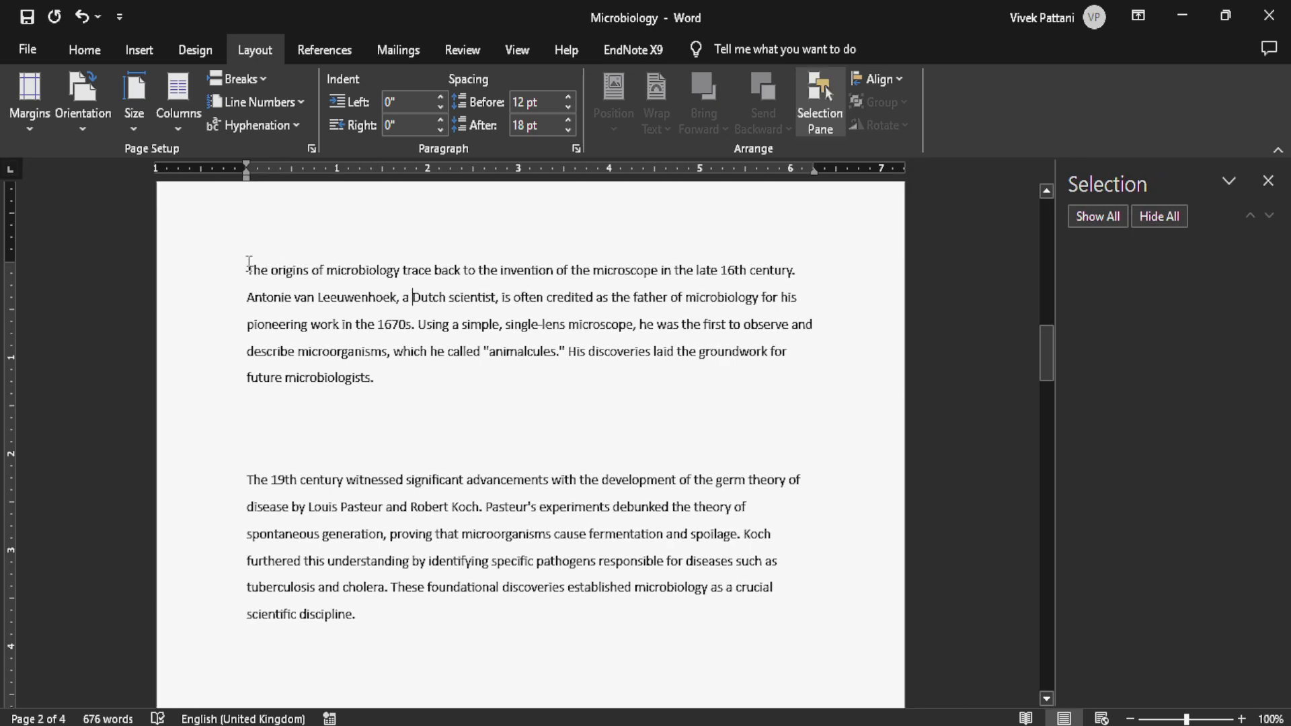
pyautogui.moveTo(248, 263); pyautogui.dragTo(393, 385)
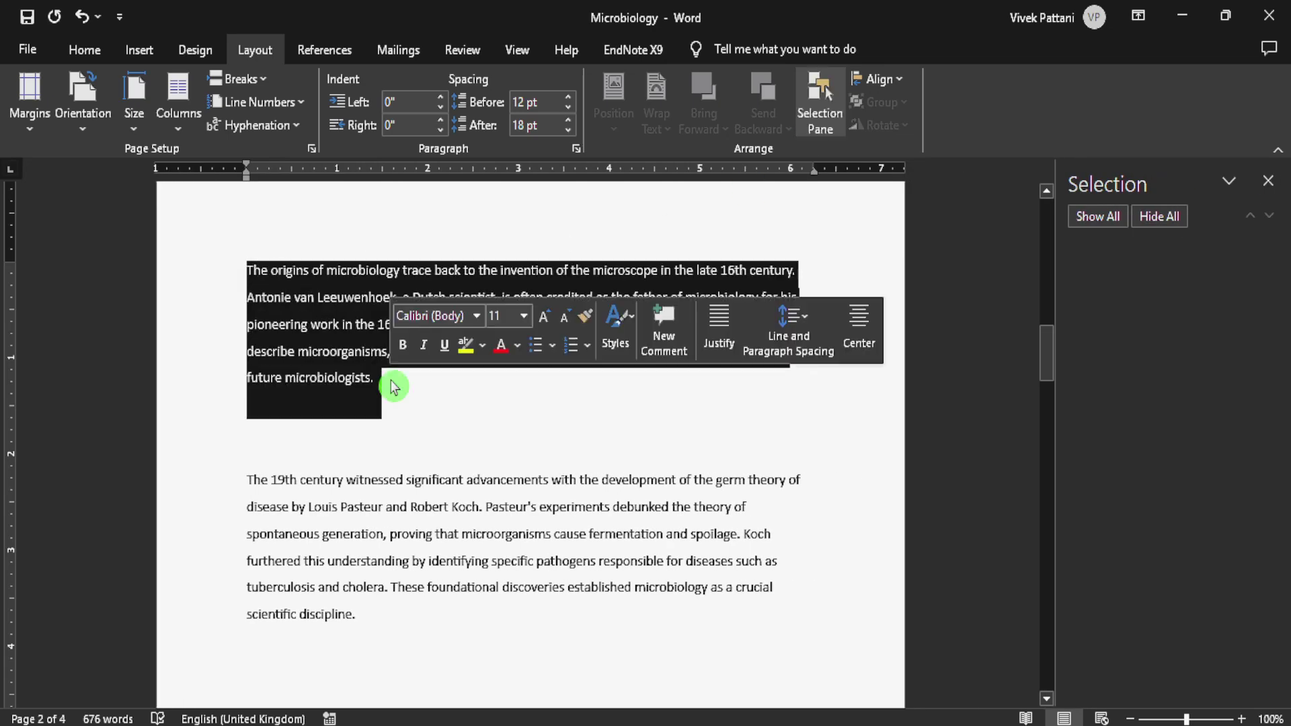
pyautogui.click(677, 353)
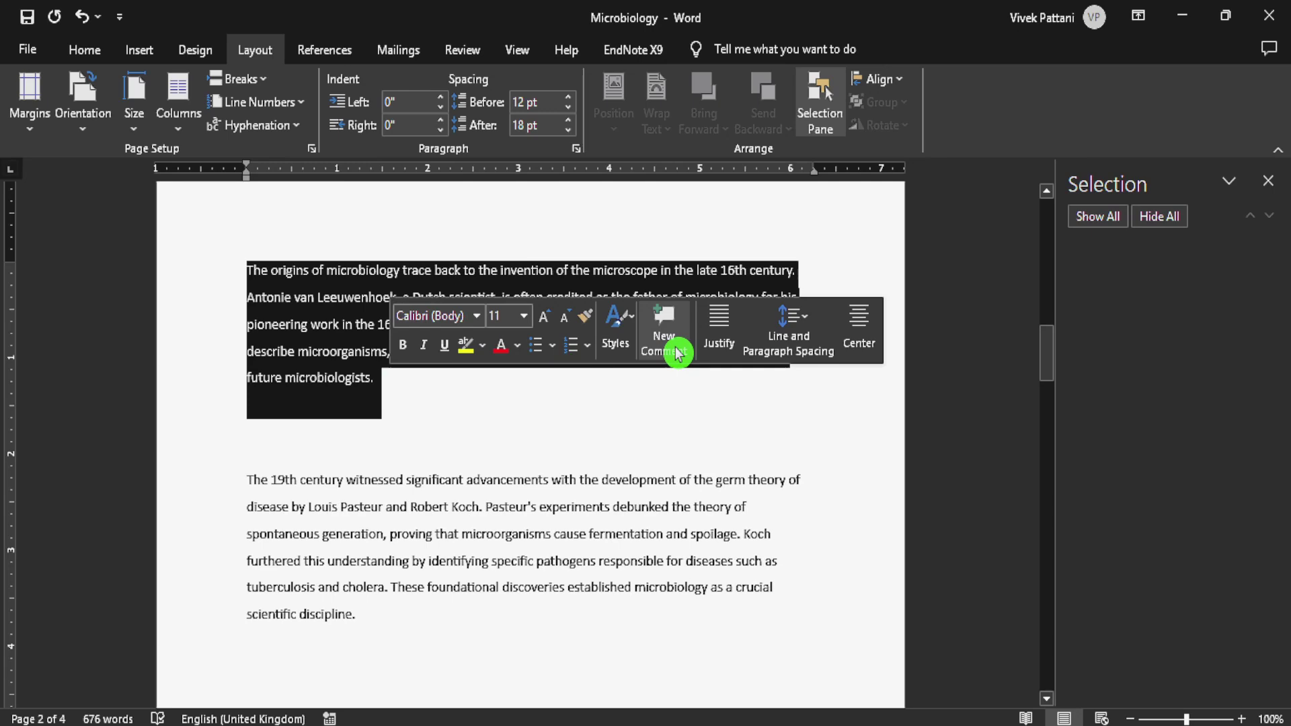
pyautogui.click(1102, 221)
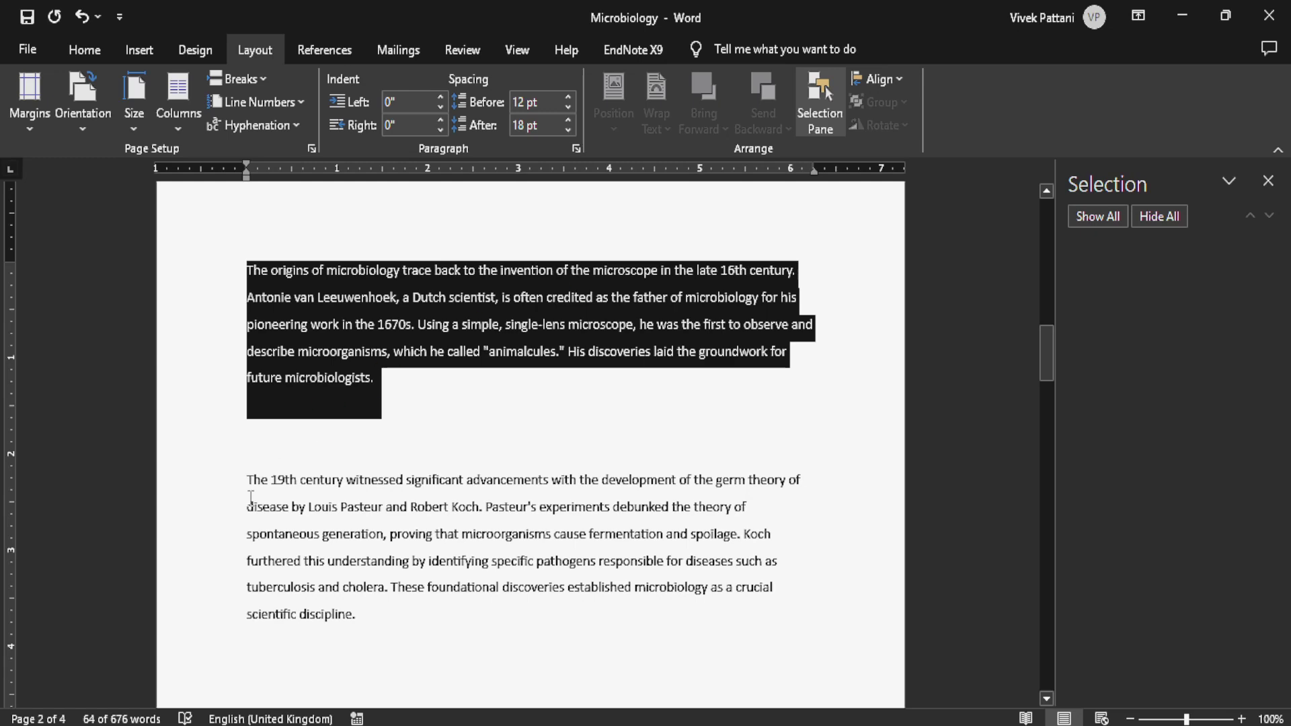
# Select both paragraphs, switch the alignment reference to Align to Page and check the alignment options.
pyautogui.moveTo(248, 262); pyautogui.dragTo(426, 665)
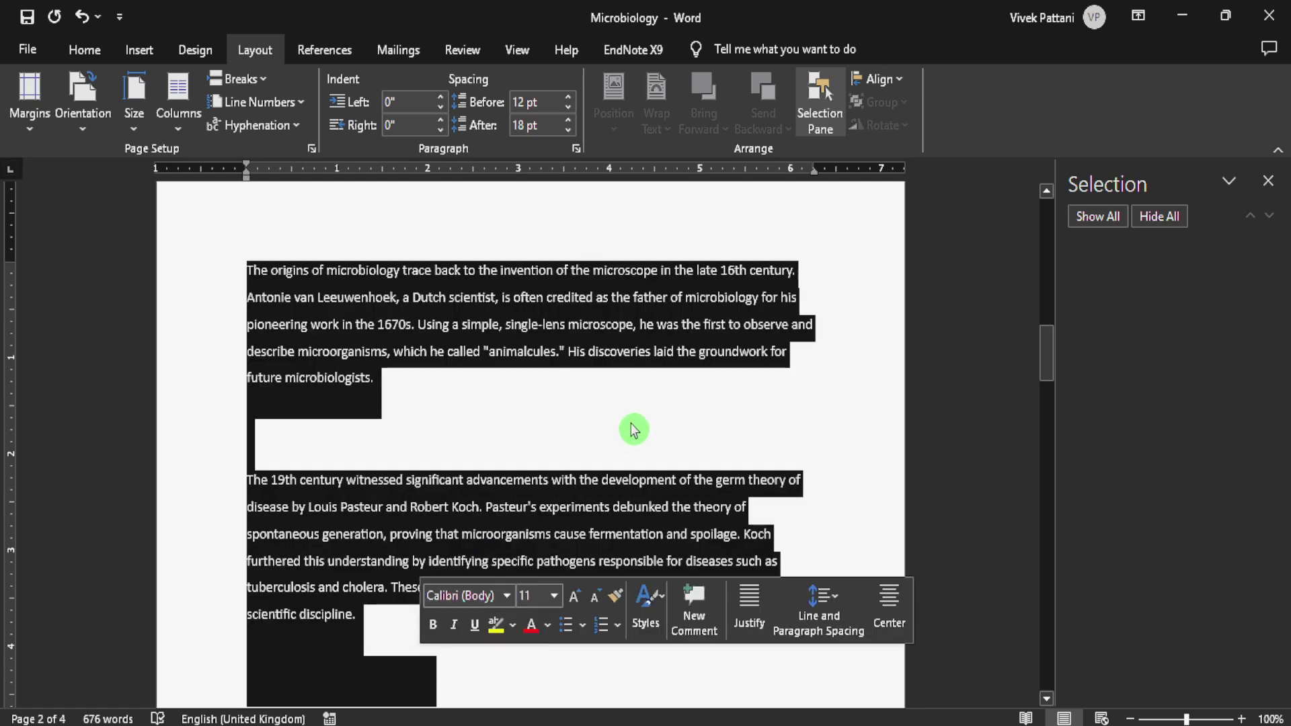
pyautogui.scroll(-4, 657, 412)
pyautogui.scroll(5, 663, 426)
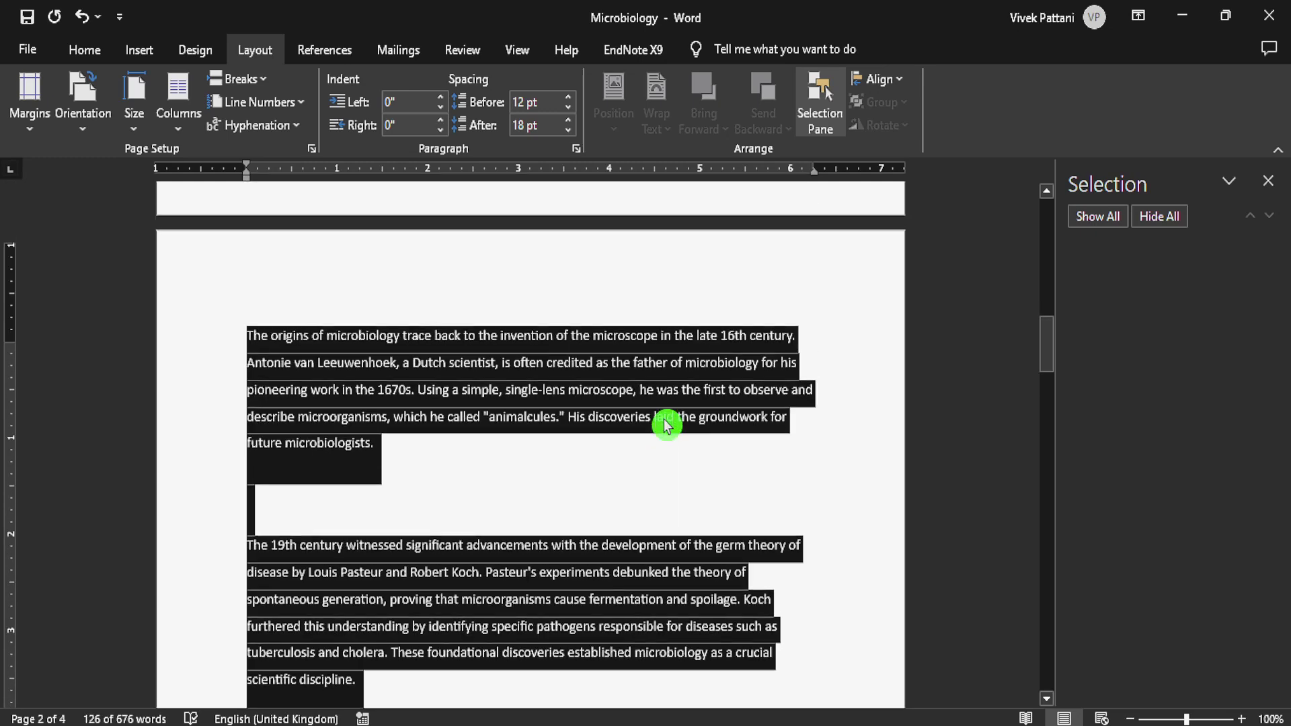
pyautogui.click(899, 80)
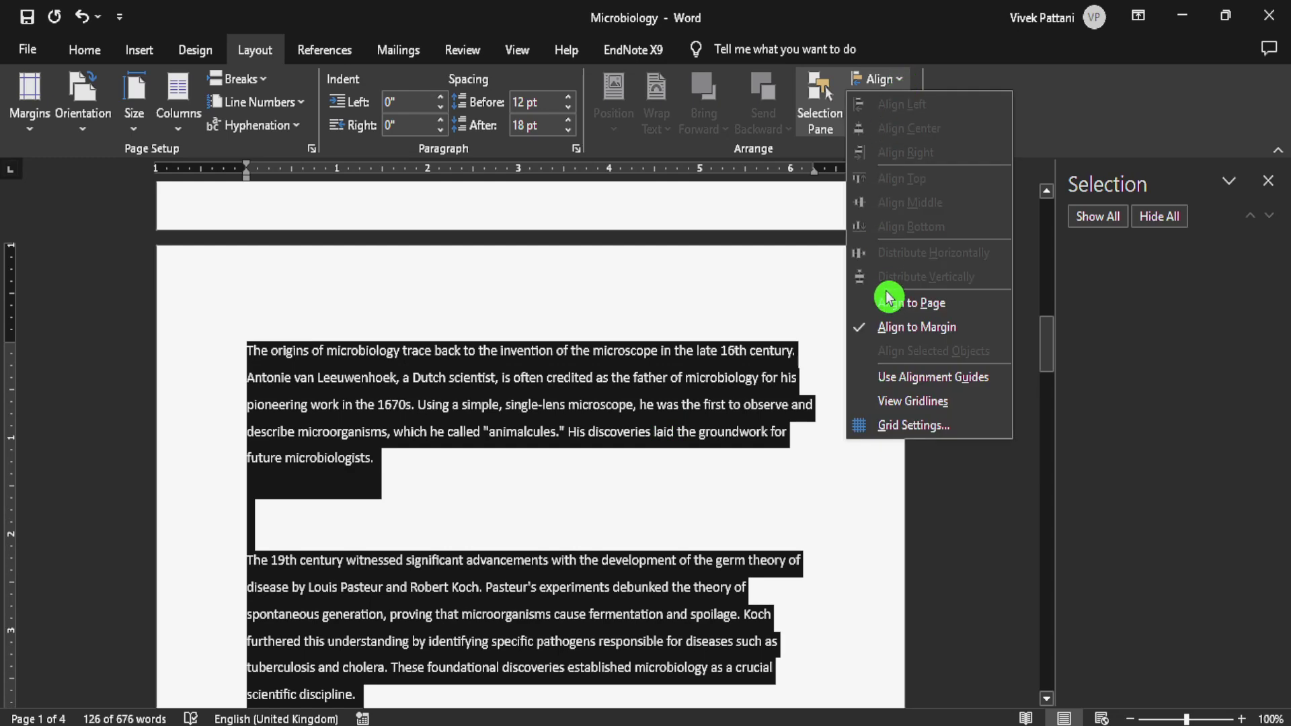
pyautogui.click(888, 300)
pyautogui.click(894, 84)
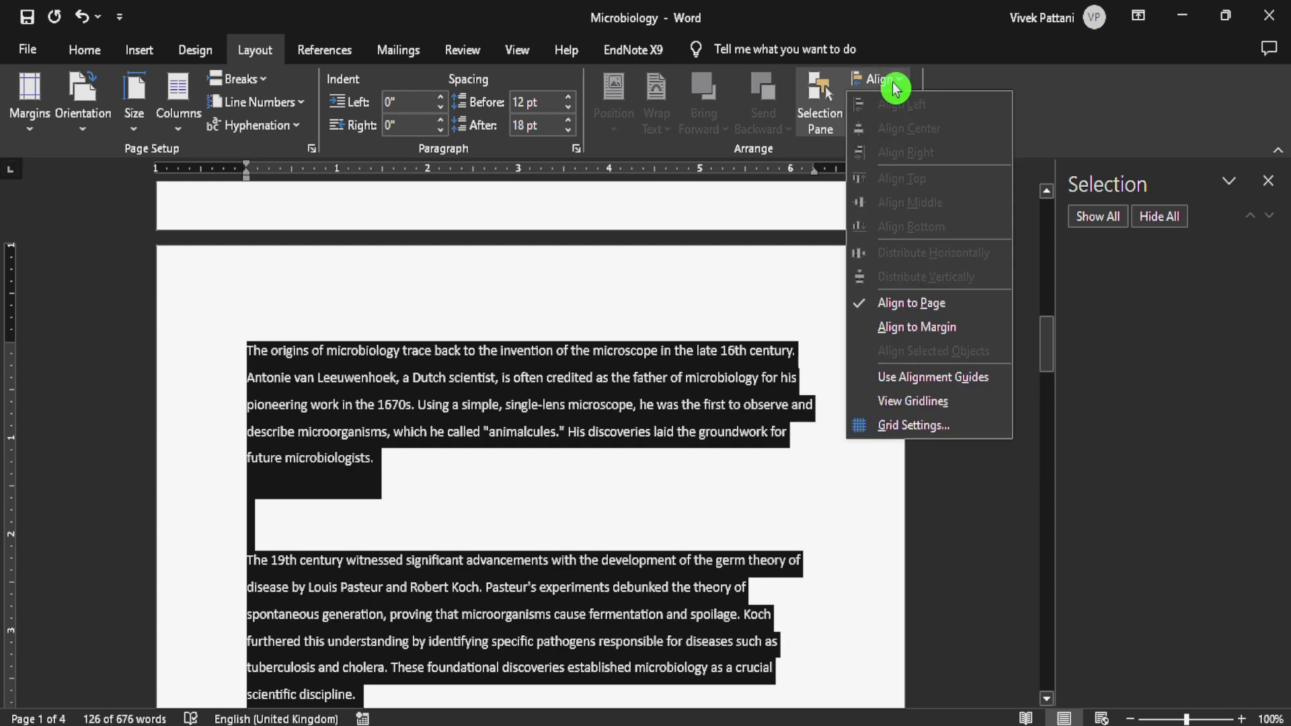
pyautogui.click(305, 492)
# Insert the picture "word" from the Downloads folder on the empty line between the two paragraphs.
pyautogui.rightClick(254, 511)
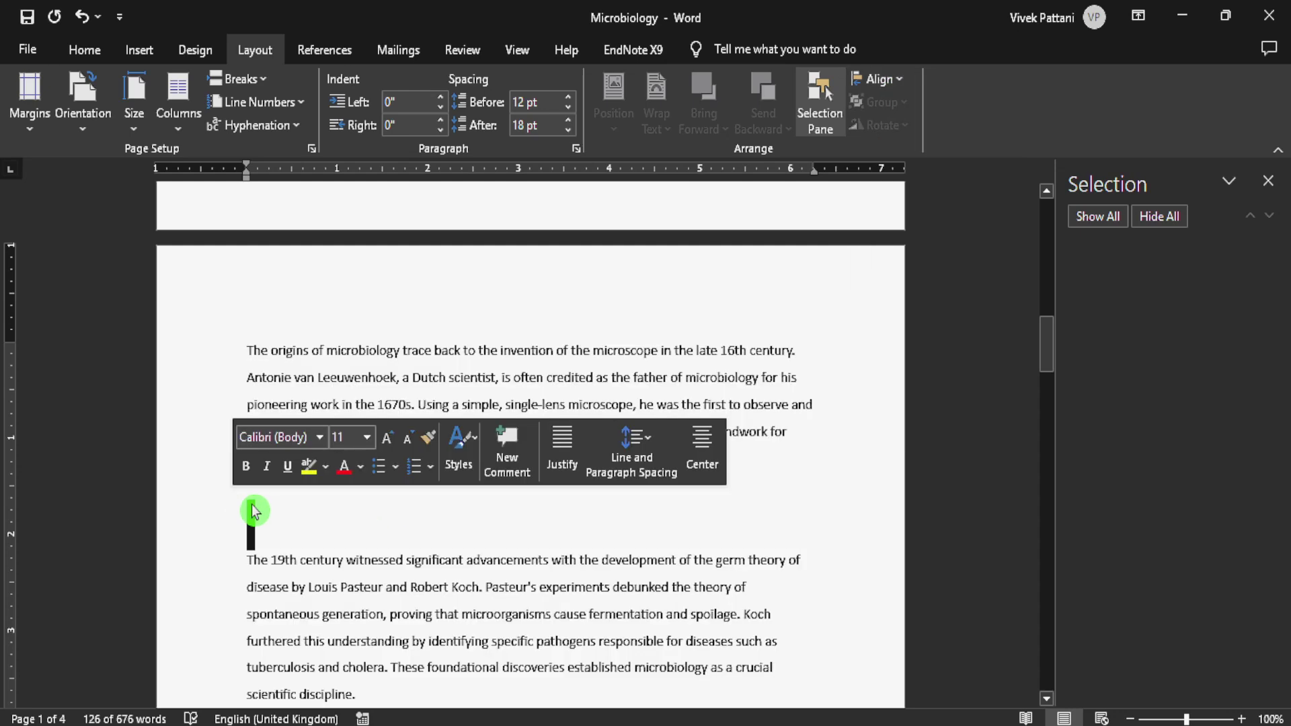
pyautogui.click(263, 499)
pyautogui.click(139, 50)
pyautogui.click(208, 91)
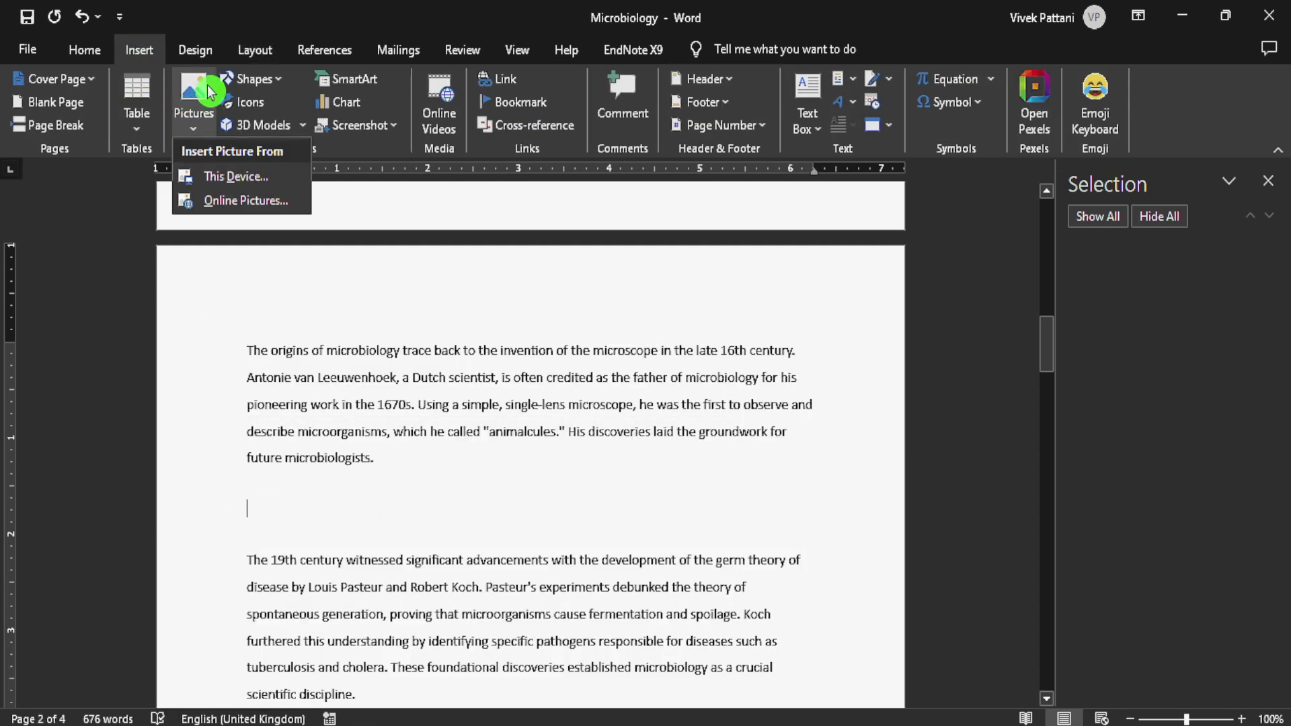
pyautogui.click(228, 177)
pyautogui.click(286, 188)
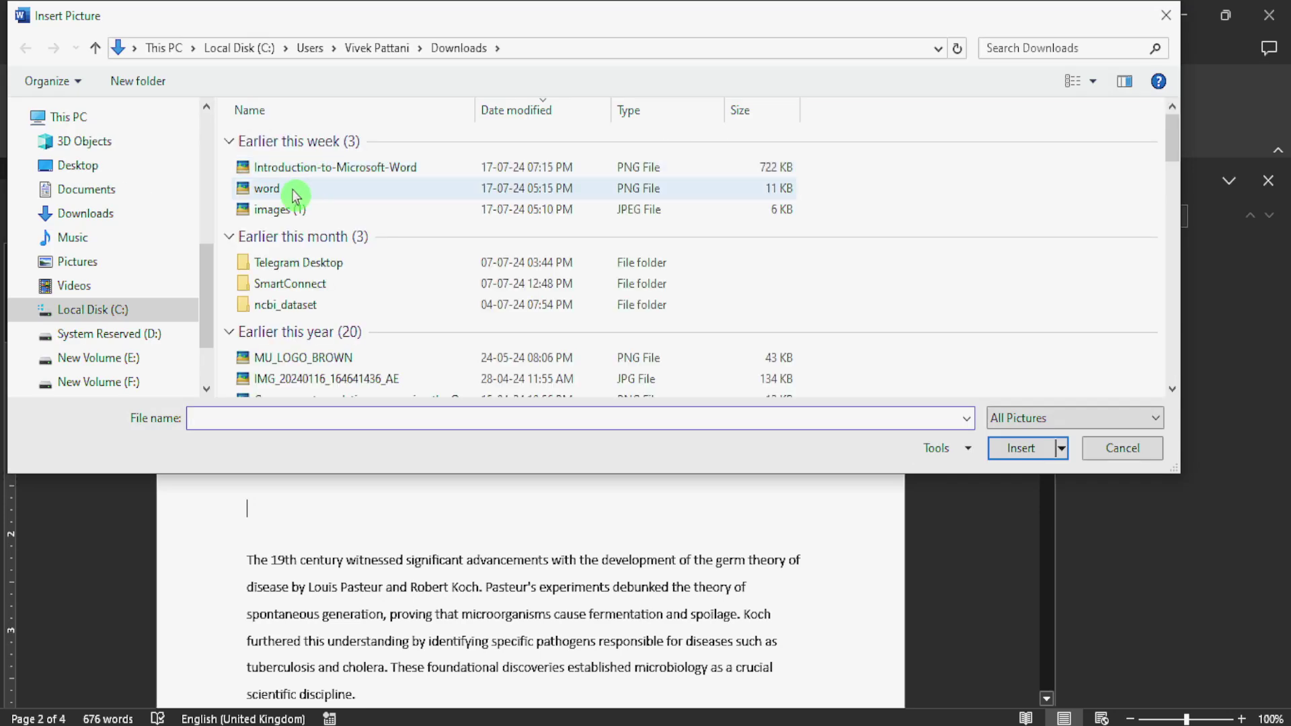
pyautogui.click(1033, 440)
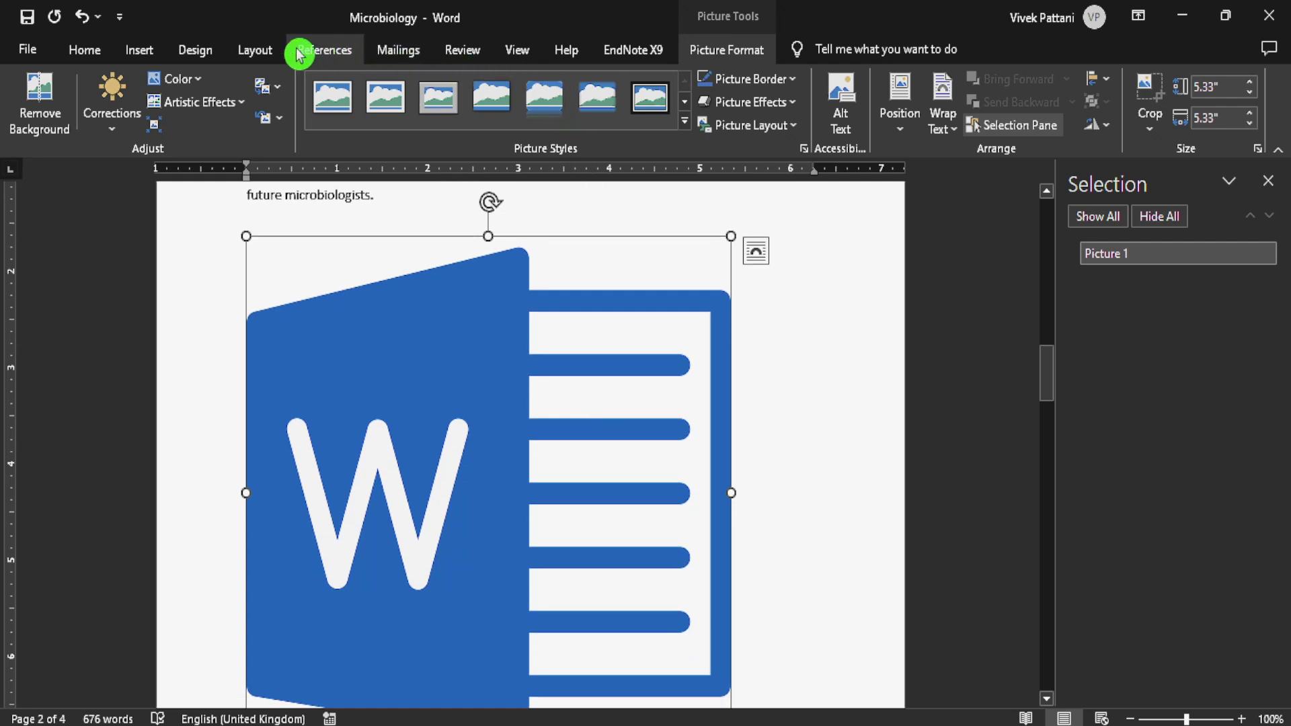
# Try positioning the inserted picture at the top left of the page with text wrapping and check the text flow.
pyautogui.click(250, 51)
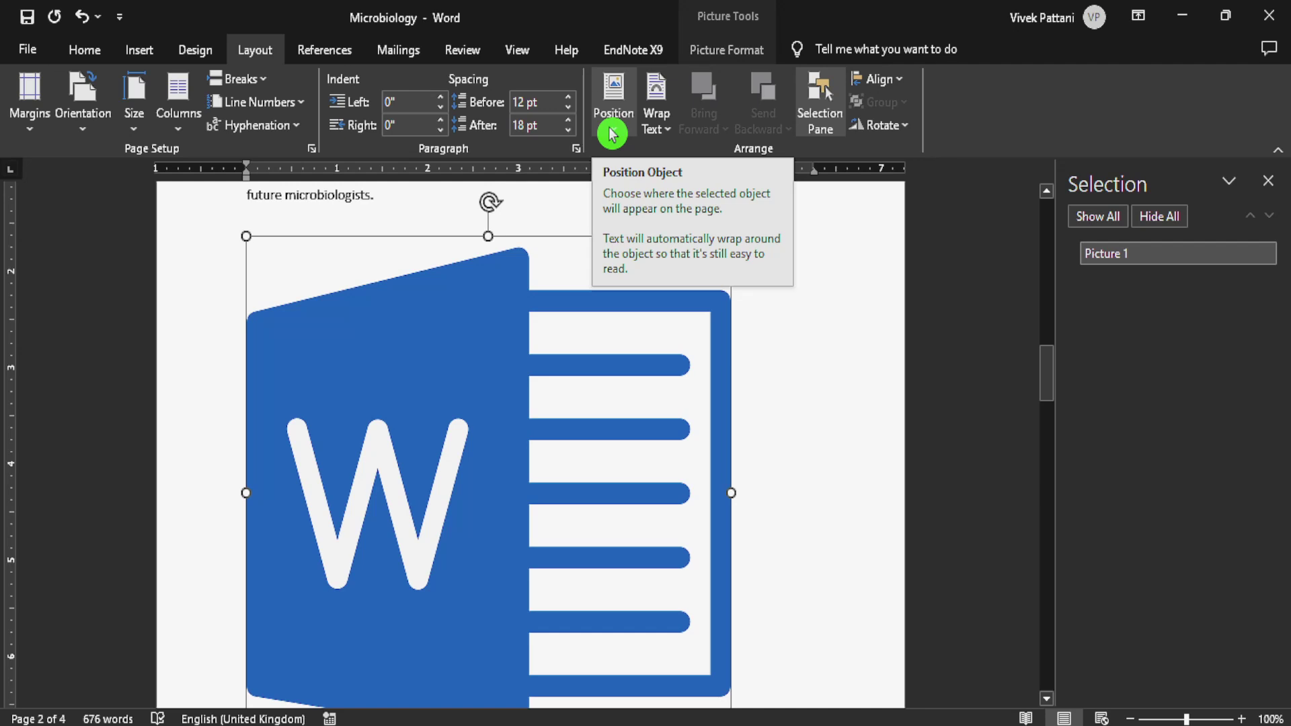
pyautogui.click(853, 319)
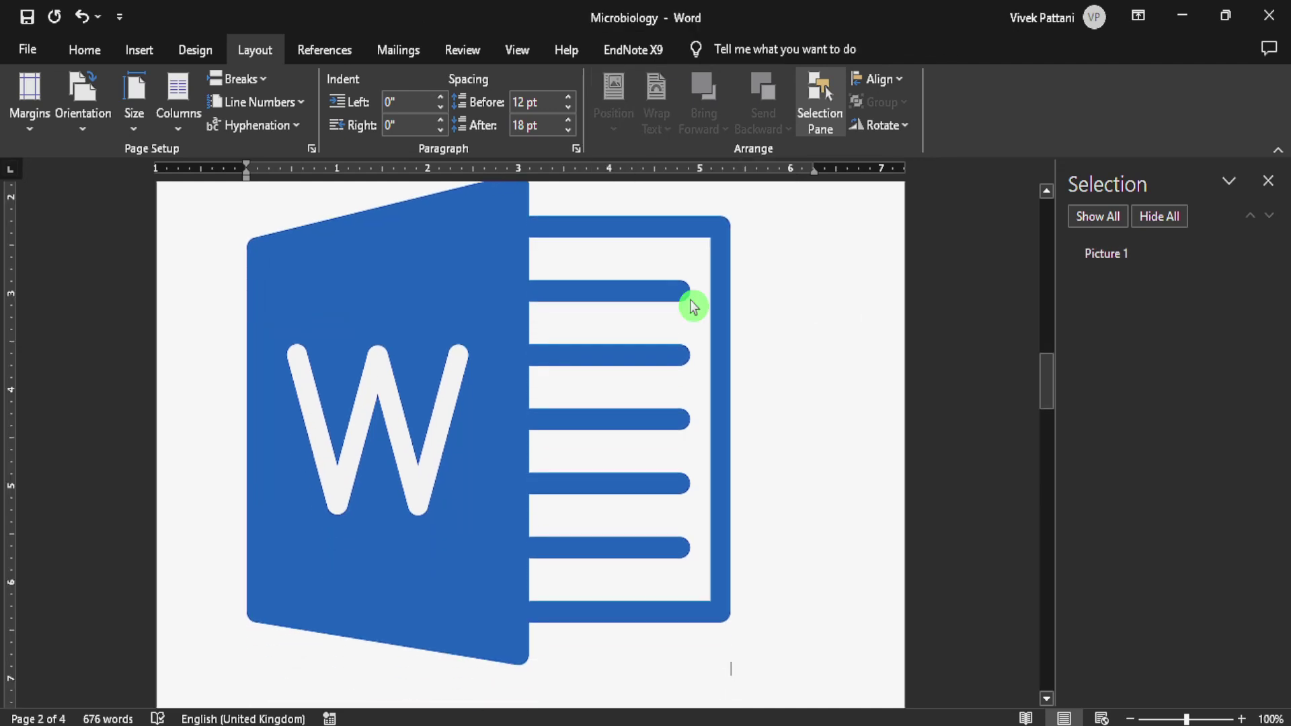
pyautogui.click(582, 297)
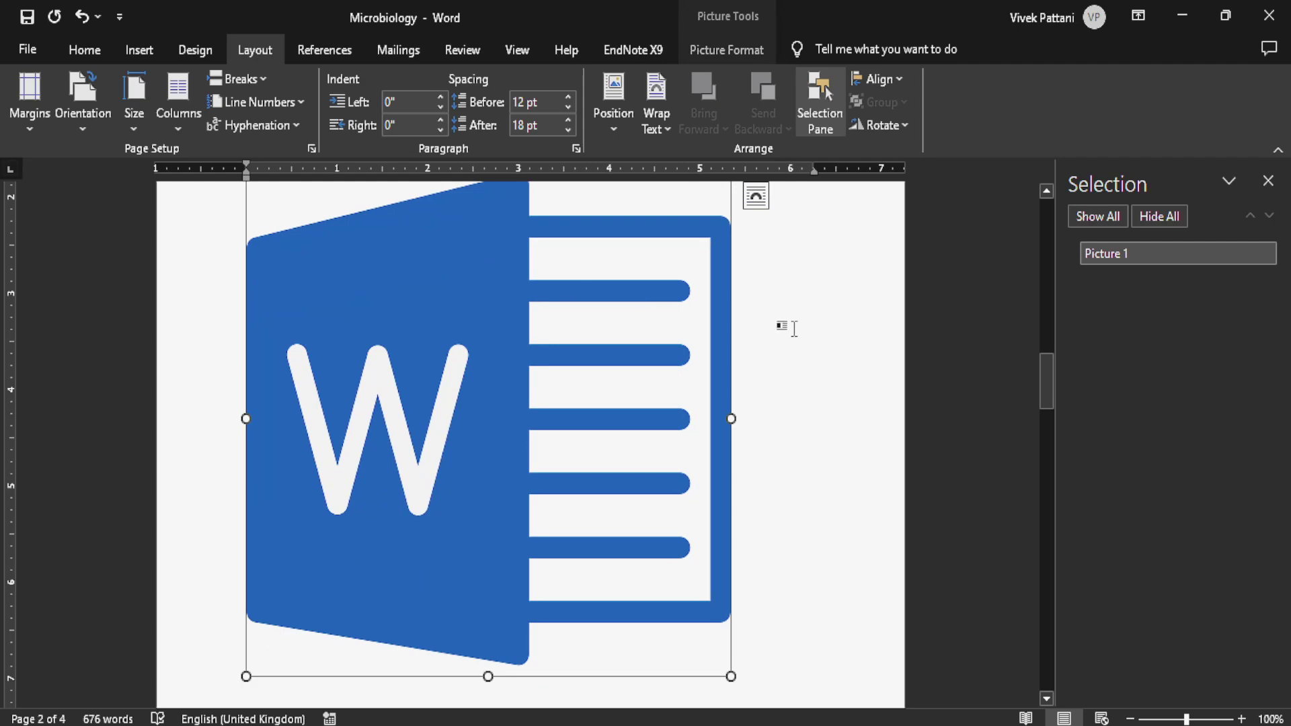
pyautogui.click(838, 332)
pyautogui.click(365, 296)
pyautogui.scroll(-5, 764, 352)
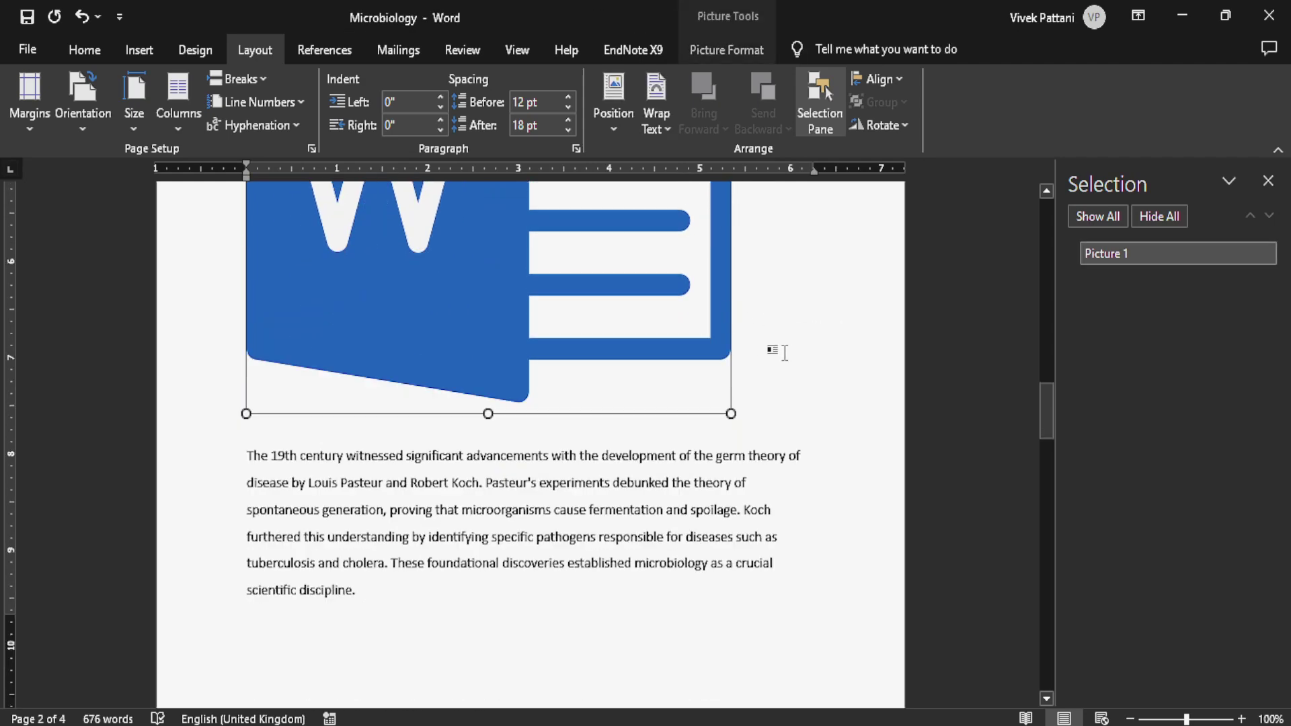
pyautogui.scroll(4, 724, 452)
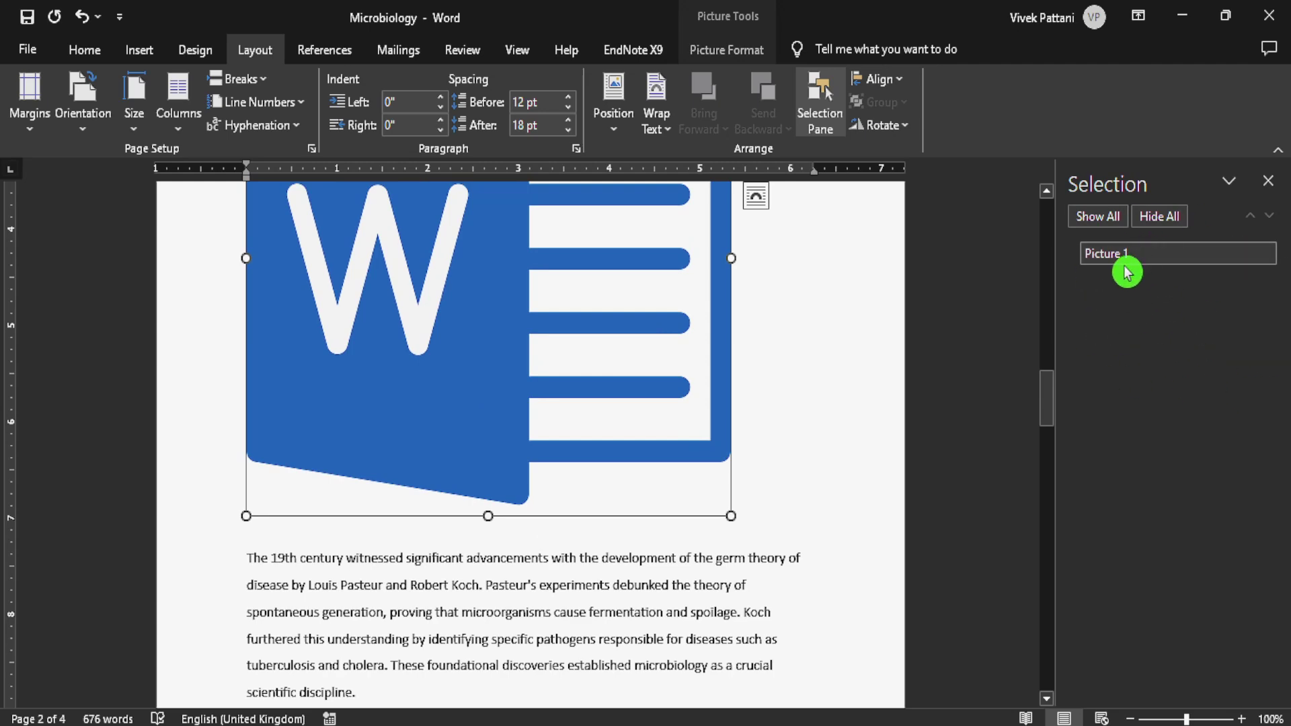
pyautogui.click(616, 128)
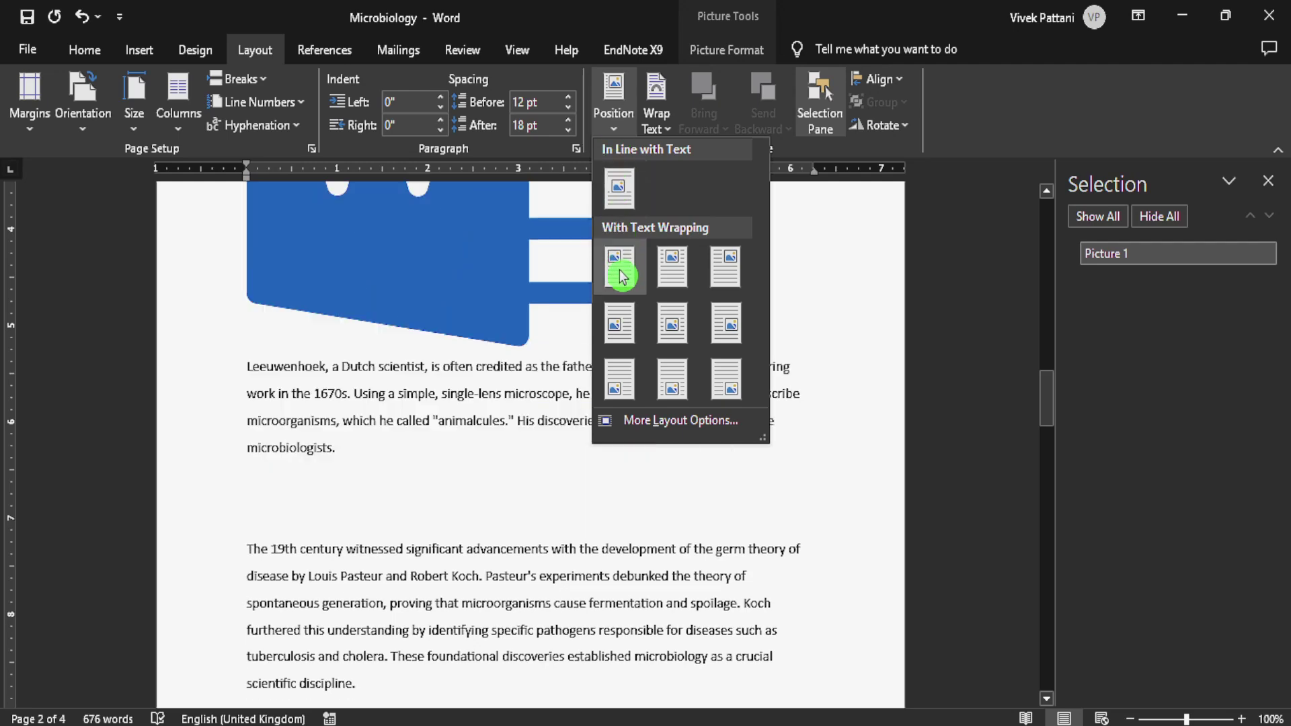
pyautogui.click(618, 270)
pyautogui.scroll(7, 766, 461)
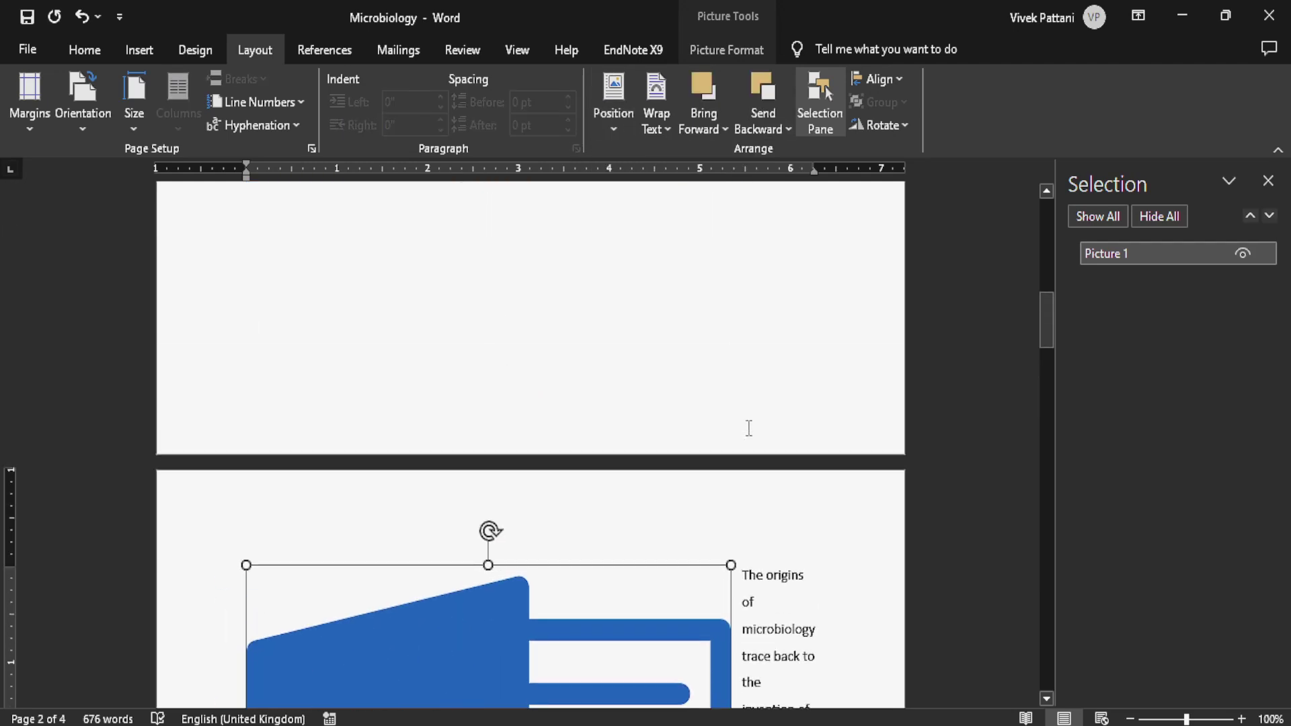
pyautogui.scroll(-5, 749, 427)
# Return the picture to the In Line with Text position and check its placement between the paragraphs.
pyautogui.click(622, 131)
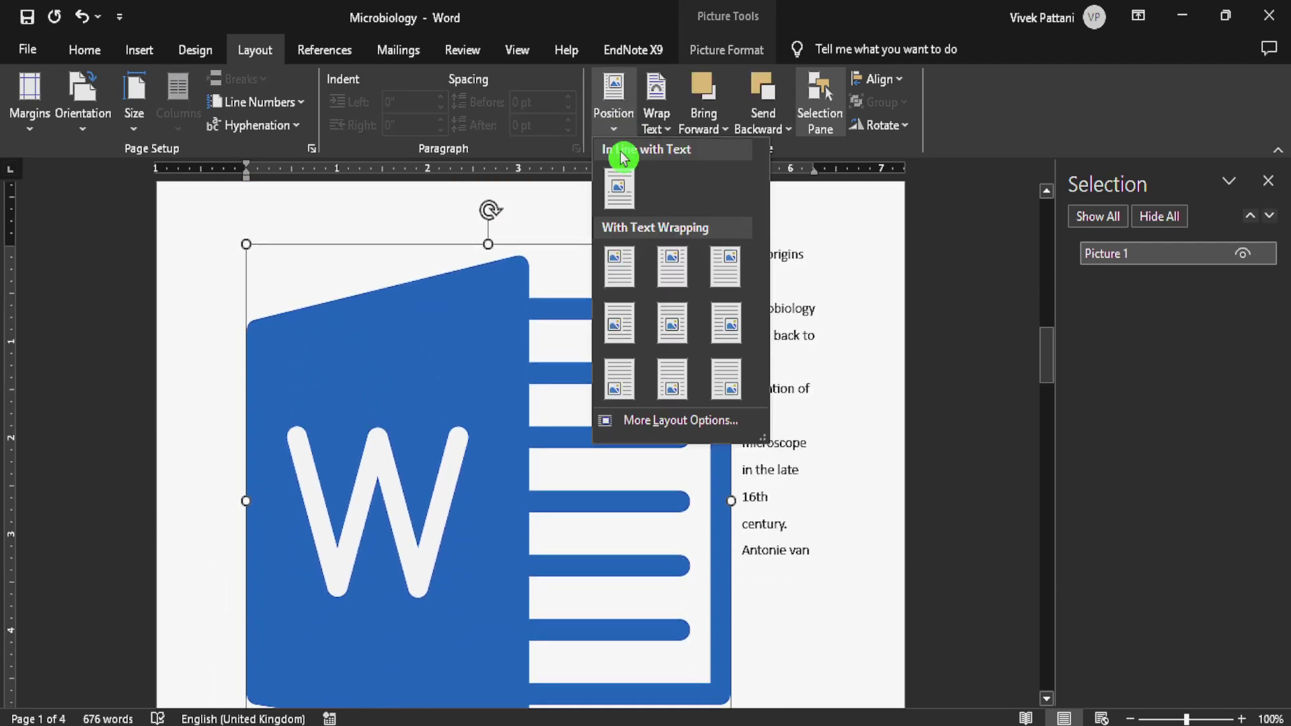
pyautogui.click(623, 193)
pyautogui.scroll(-6, 657, 351)
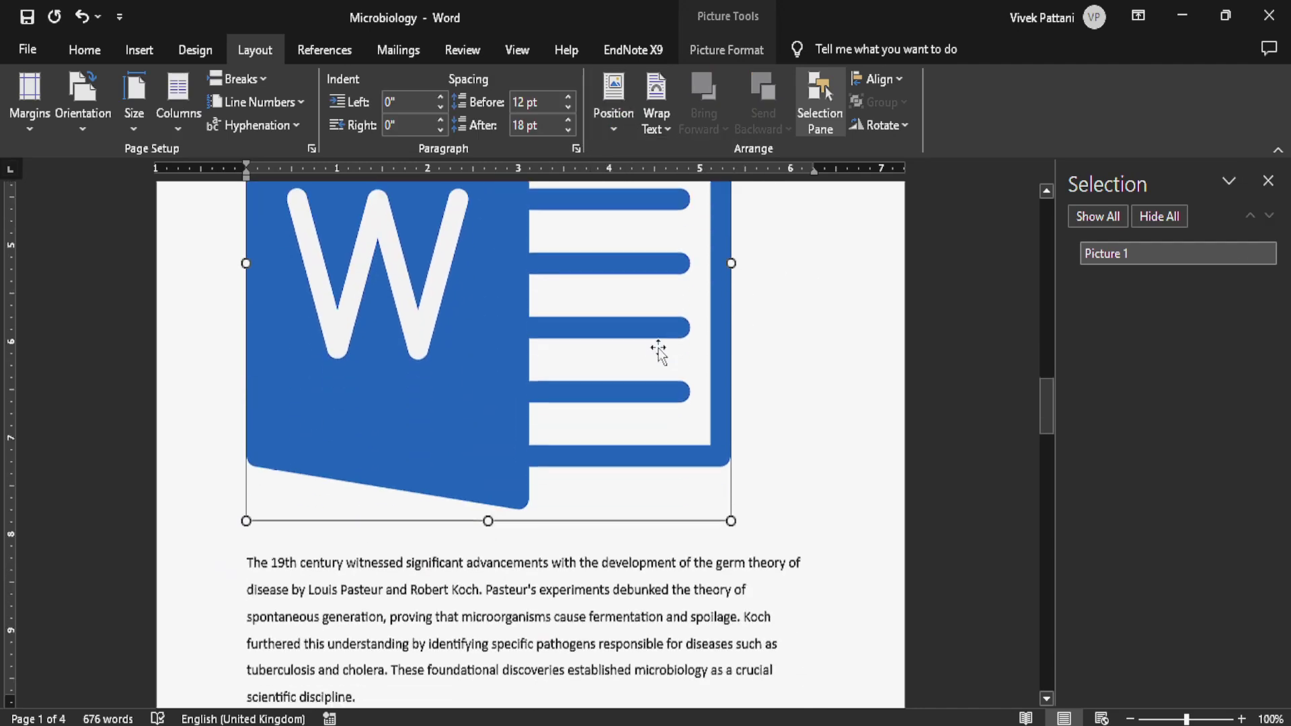
# Position the picture at the top left of the page with text wrapping and shrink it to about 2.4 inches wide.
pyautogui.scroll(3, 657, 352)
pyautogui.click(628, 131)
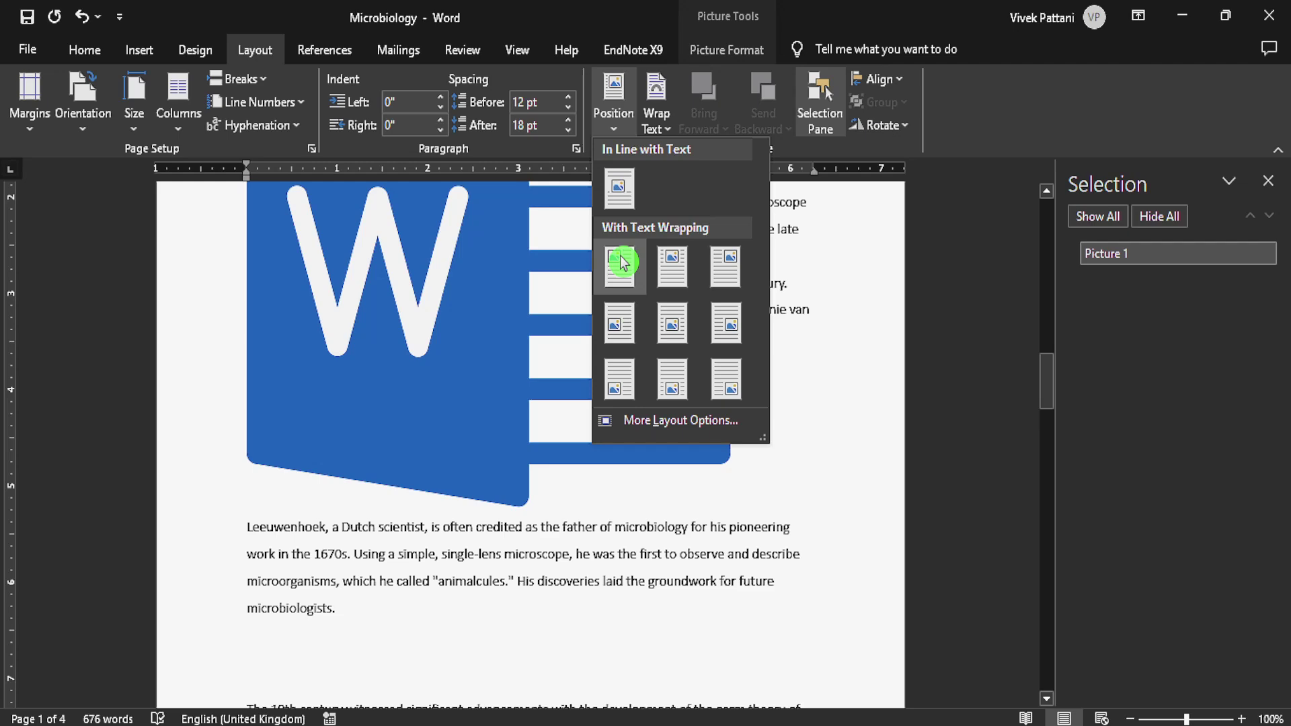
pyautogui.click(621, 261)
pyautogui.scroll(4, 778, 406)
pyautogui.scroll(-2, 778, 407)
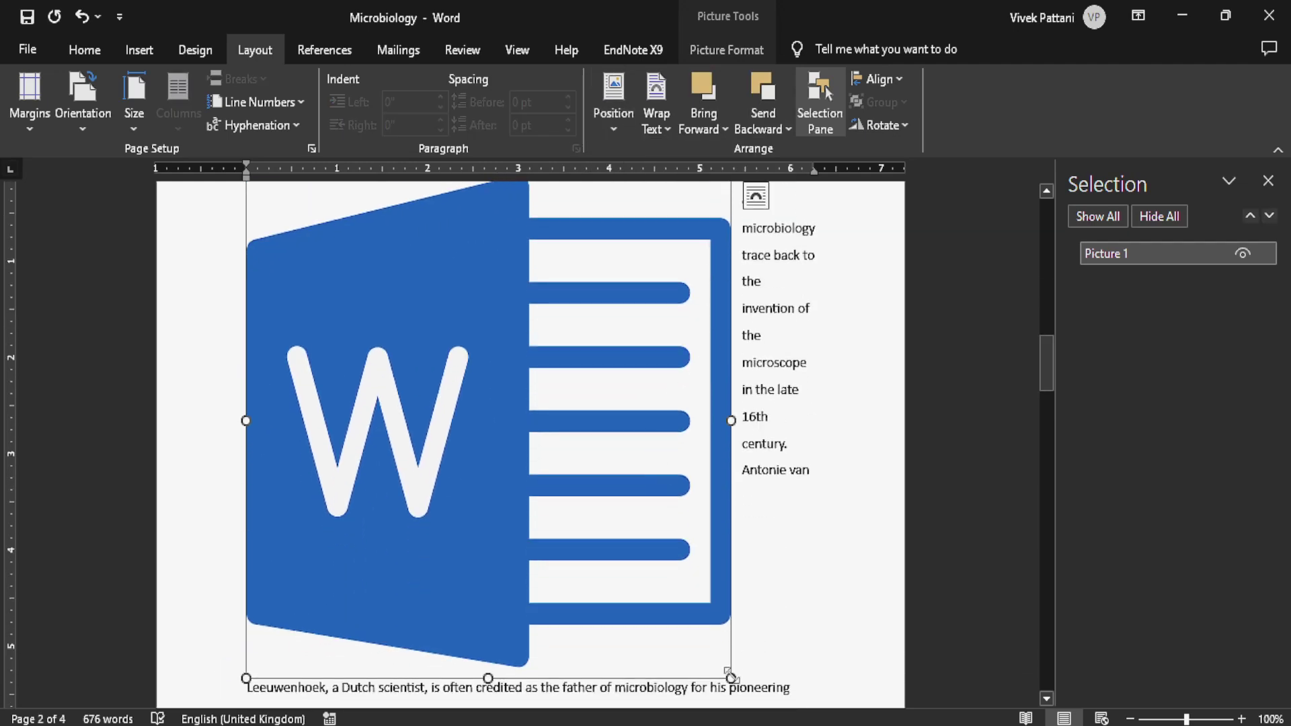
pyautogui.moveTo(728, 671); pyautogui.dragTo(474, 410)
pyautogui.scroll(3, 521, 426)
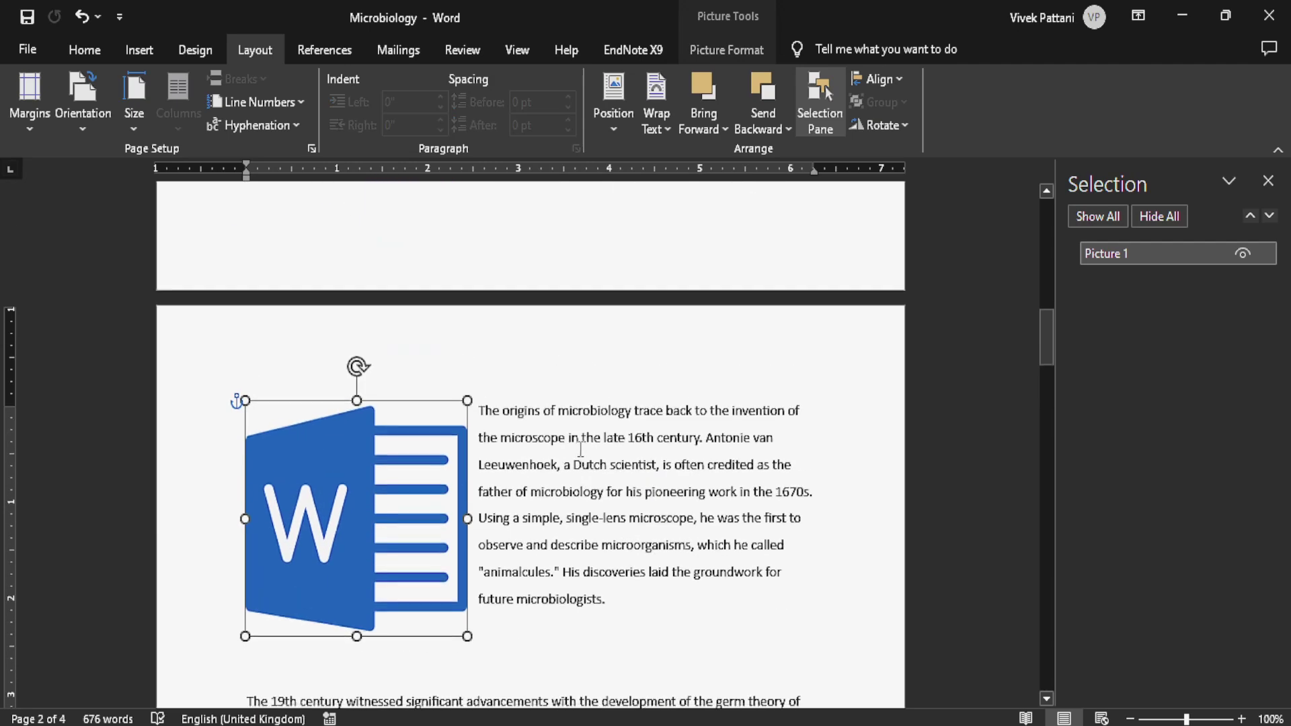
# Return the picture to the In Line with Text position and change its text wrapping to Square.
pyautogui.click(609, 119)
pyautogui.click(622, 190)
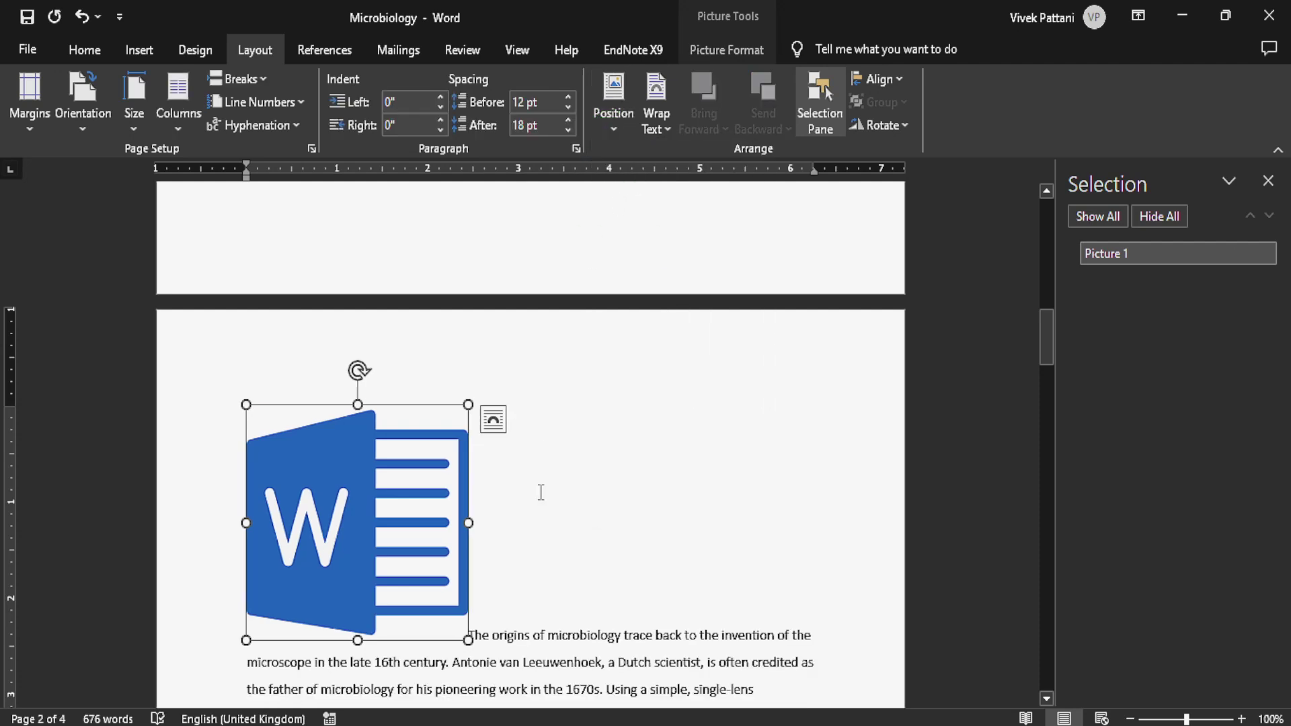
pyautogui.click(662, 126)
pyautogui.click(687, 162)
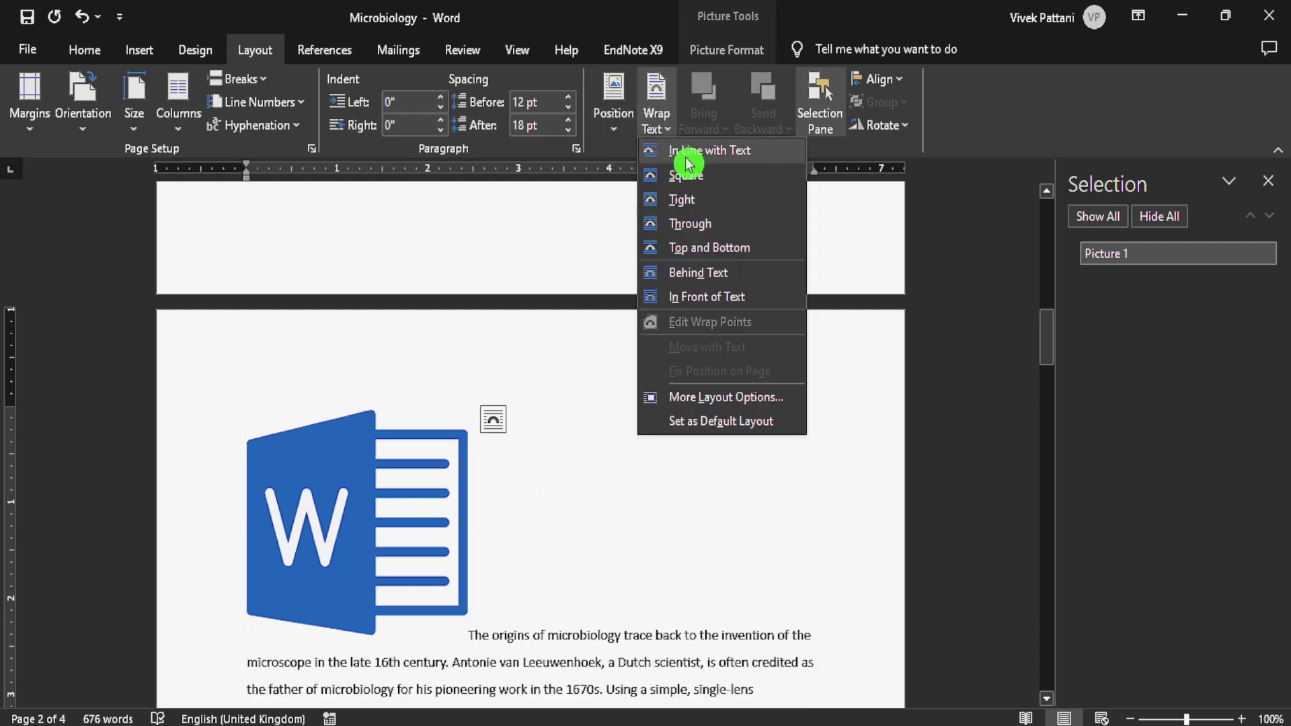
pyautogui.click(693, 162)
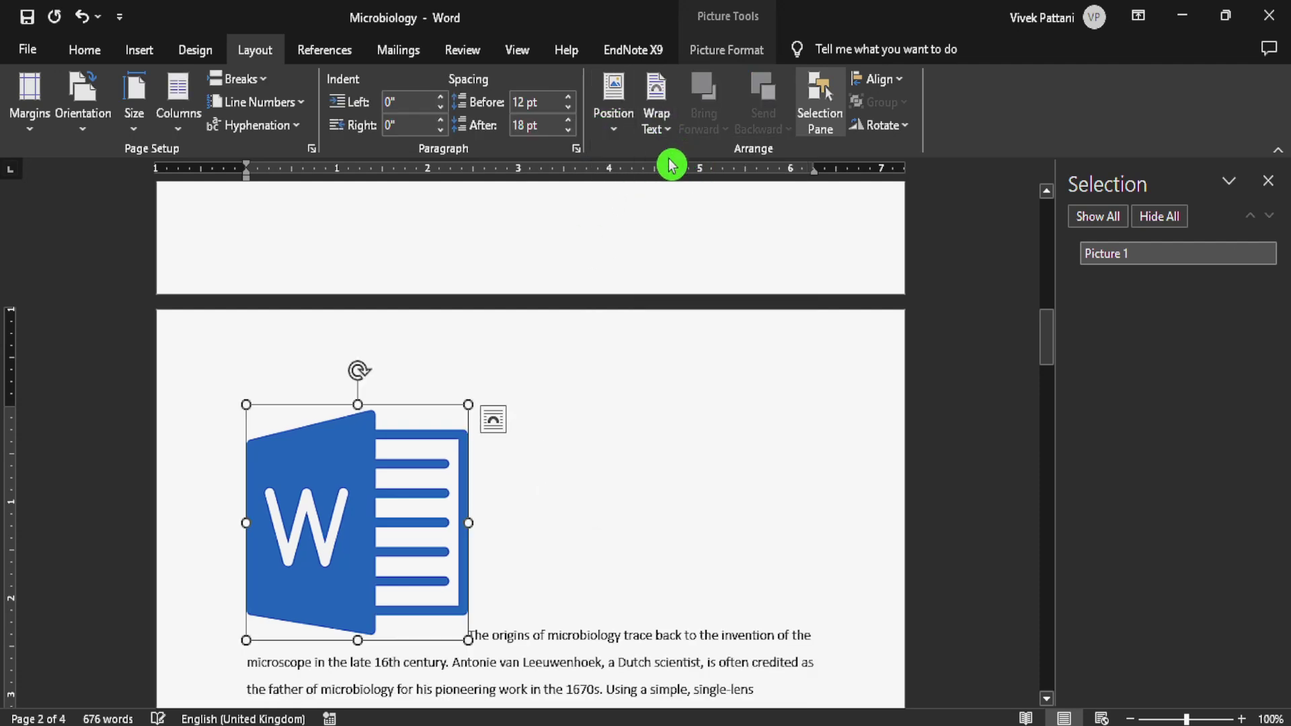
pyautogui.click(657, 127)
pyautogui.click(694, 182)
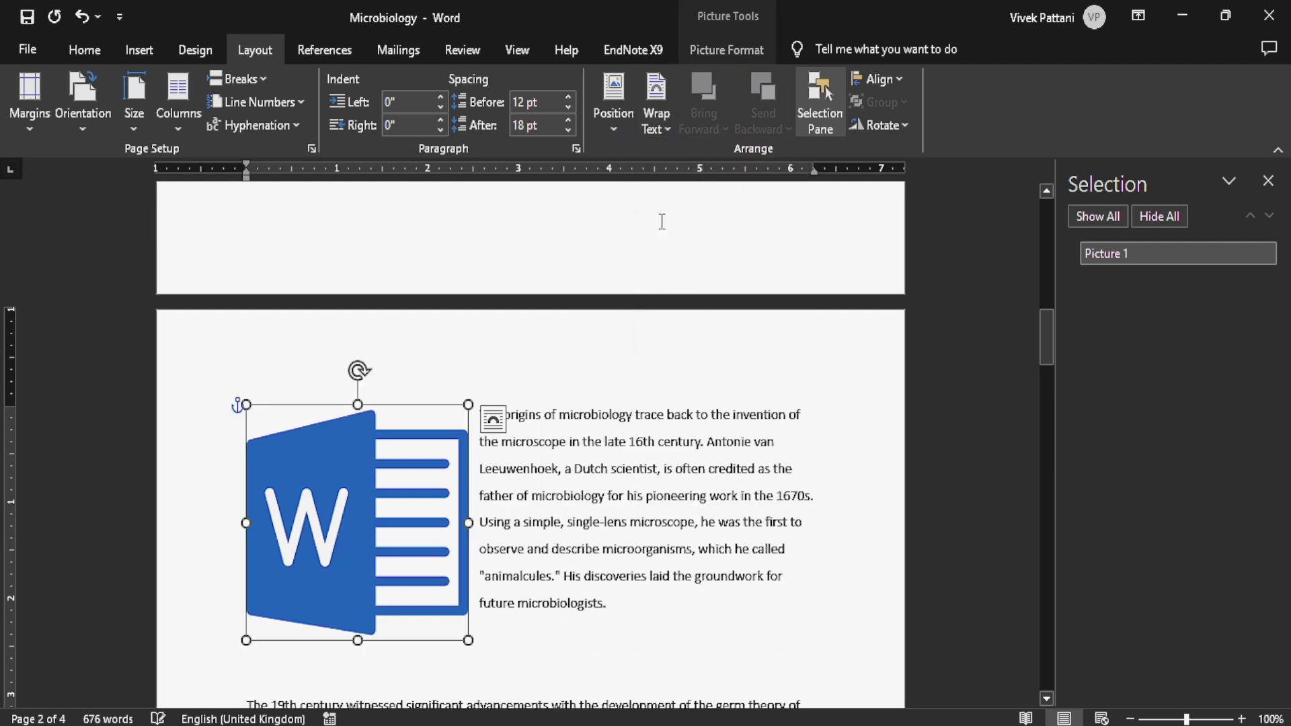
# Deselect the picture, hide the Selection pane, and briefly show and hide it again.
pyautogui.click(550, 449)
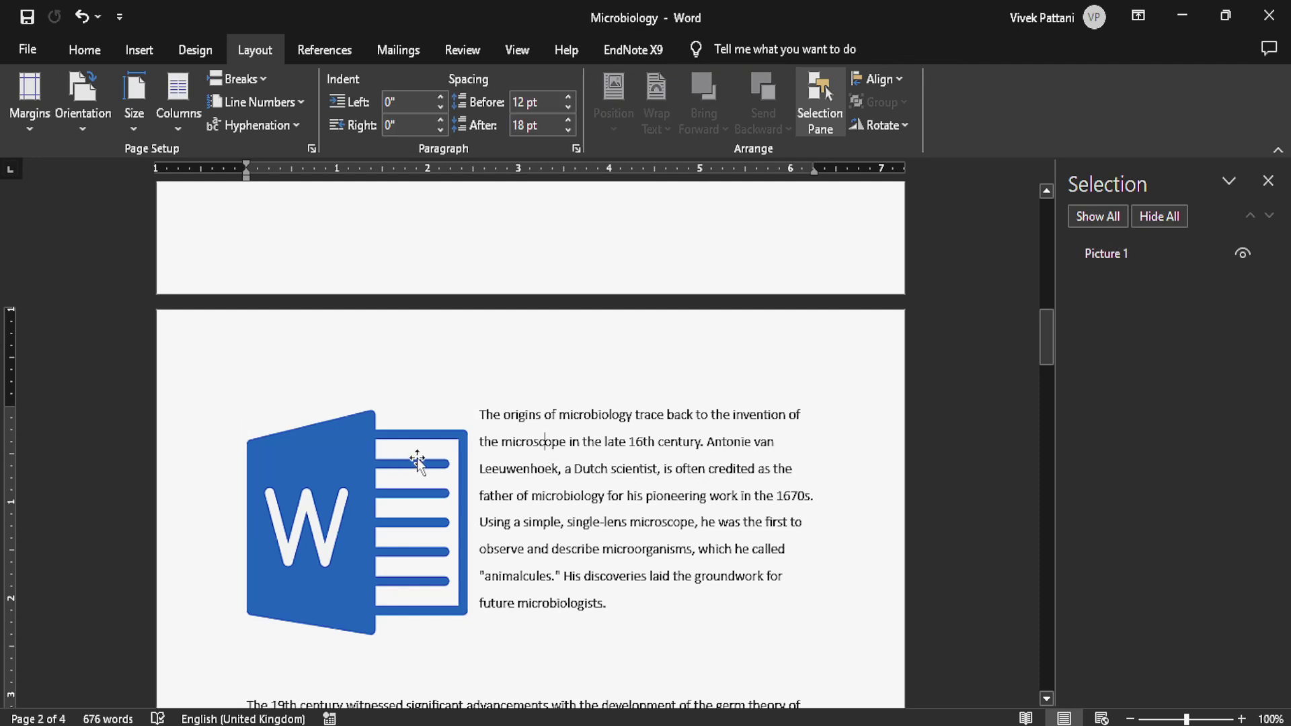
pyautogui.click(820, 102)
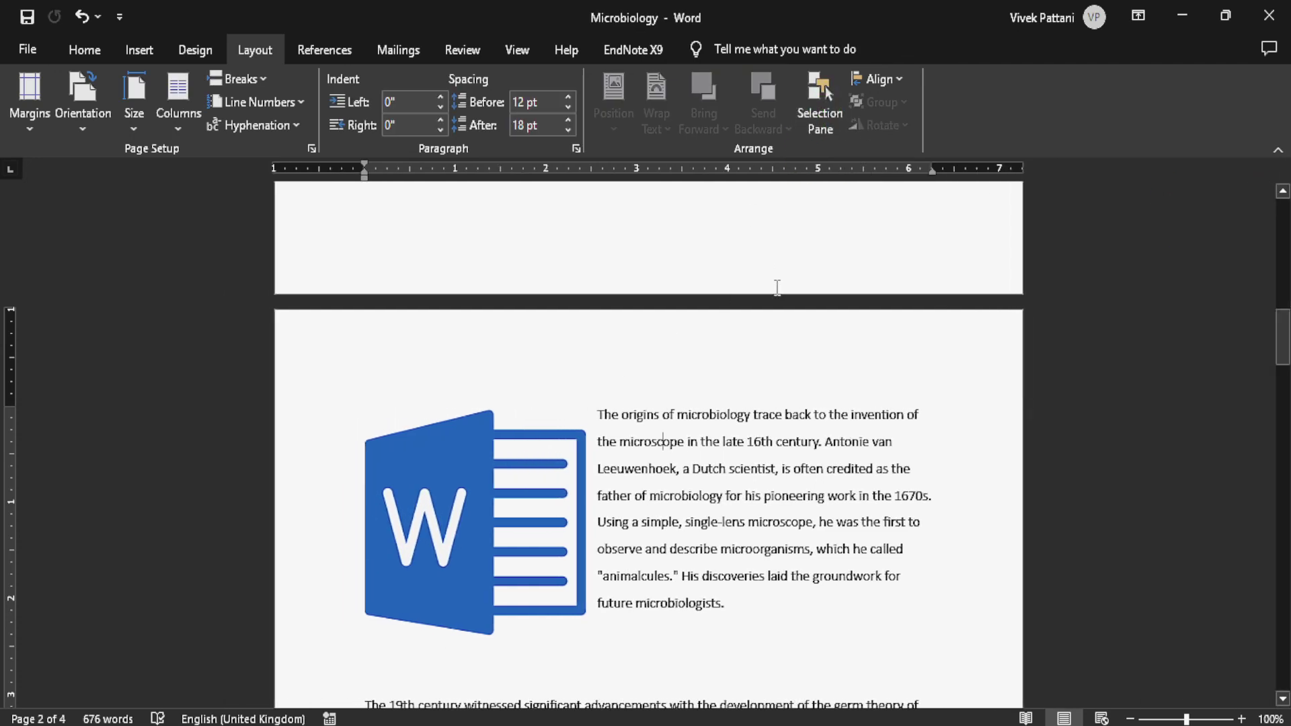
pyautogui.click(816, 133)
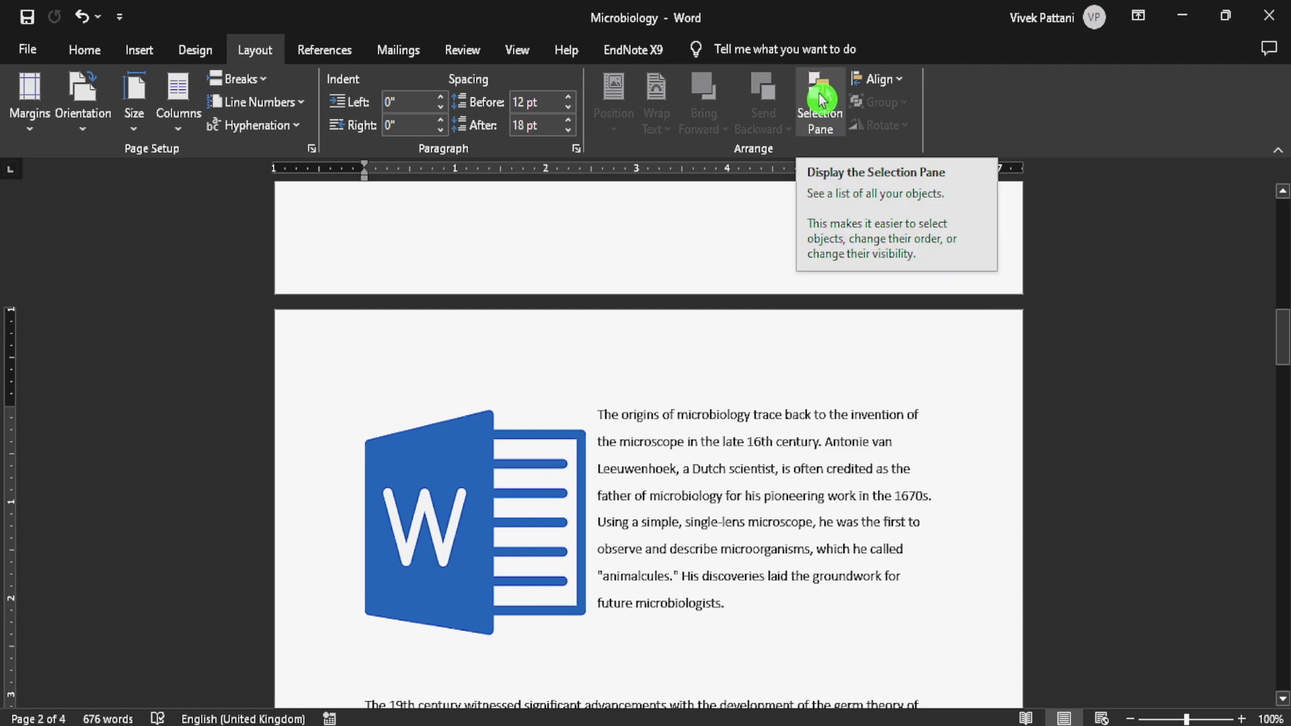
pyautogui.click(826, 89)
pyautogui.click(826, 90)
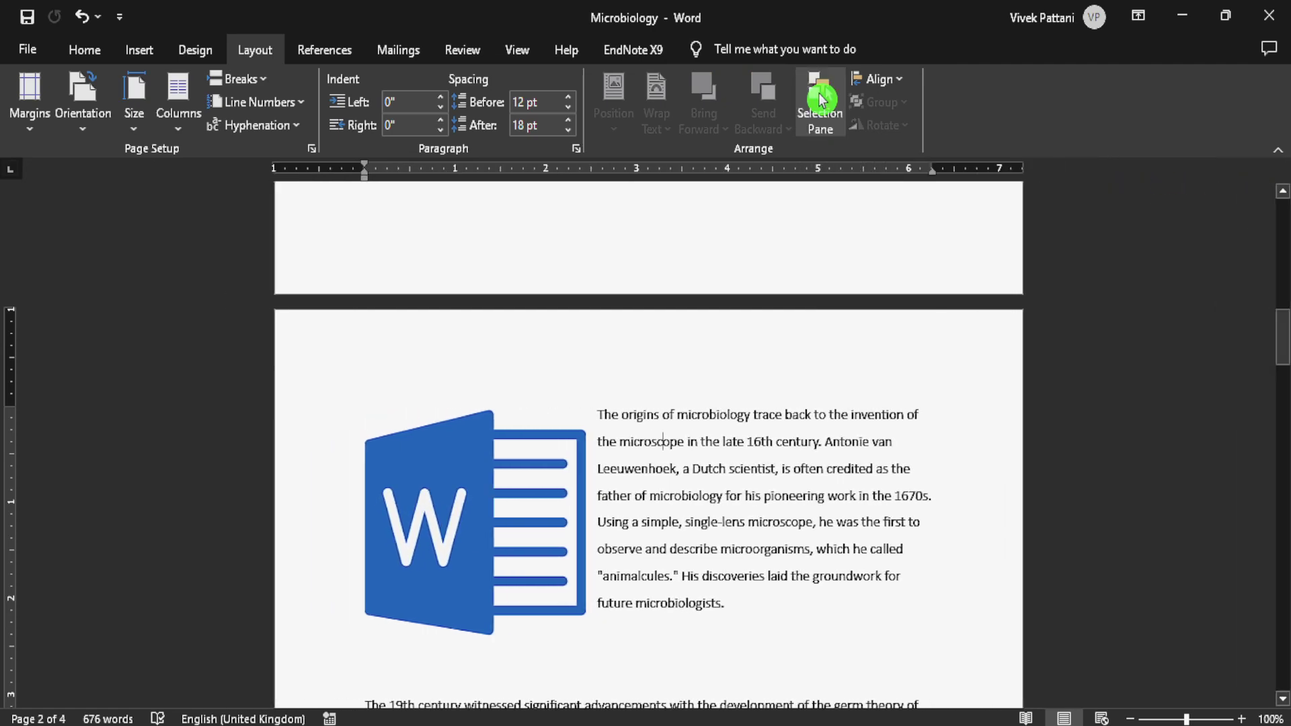
# Try rotating the picture 90° right and left, and flip it vertically.
pyautogui.click(535, 457)
pyautogui.click(900, 126)
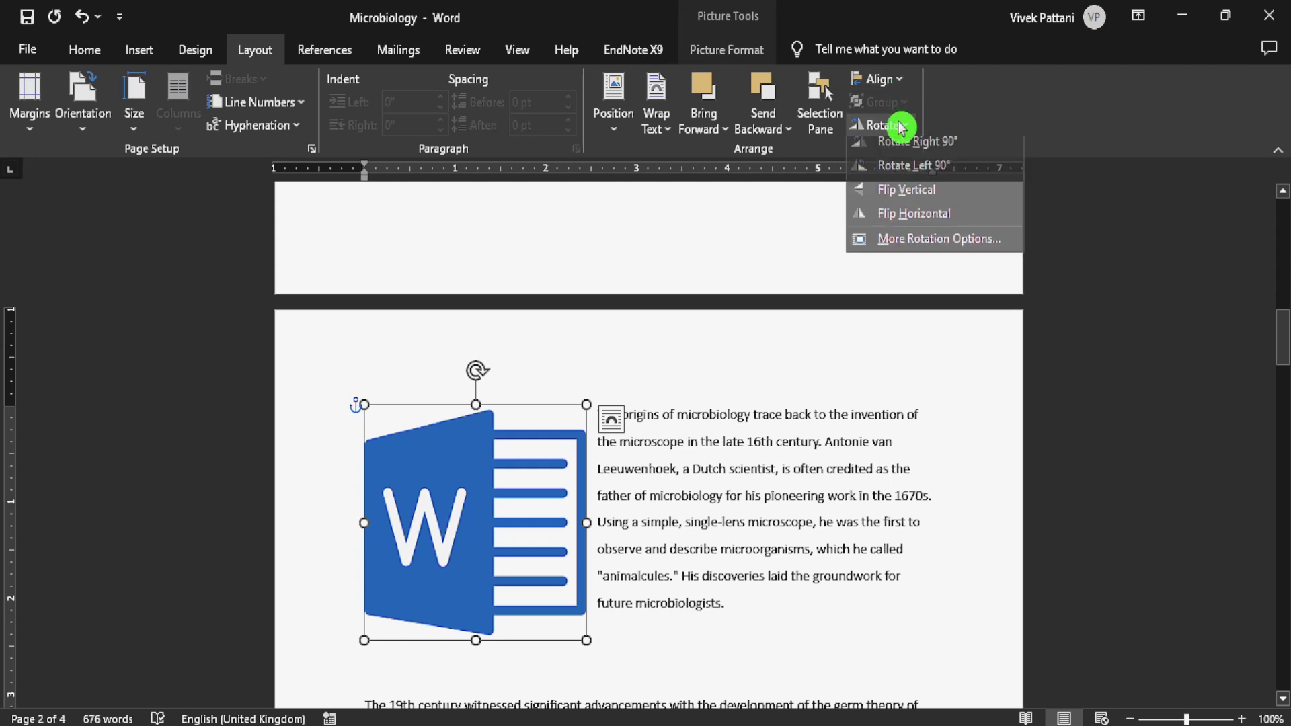
pyautogui.click(900, 148)
pyautogui.click(903, 127)
pyautogui.click(901, 171)
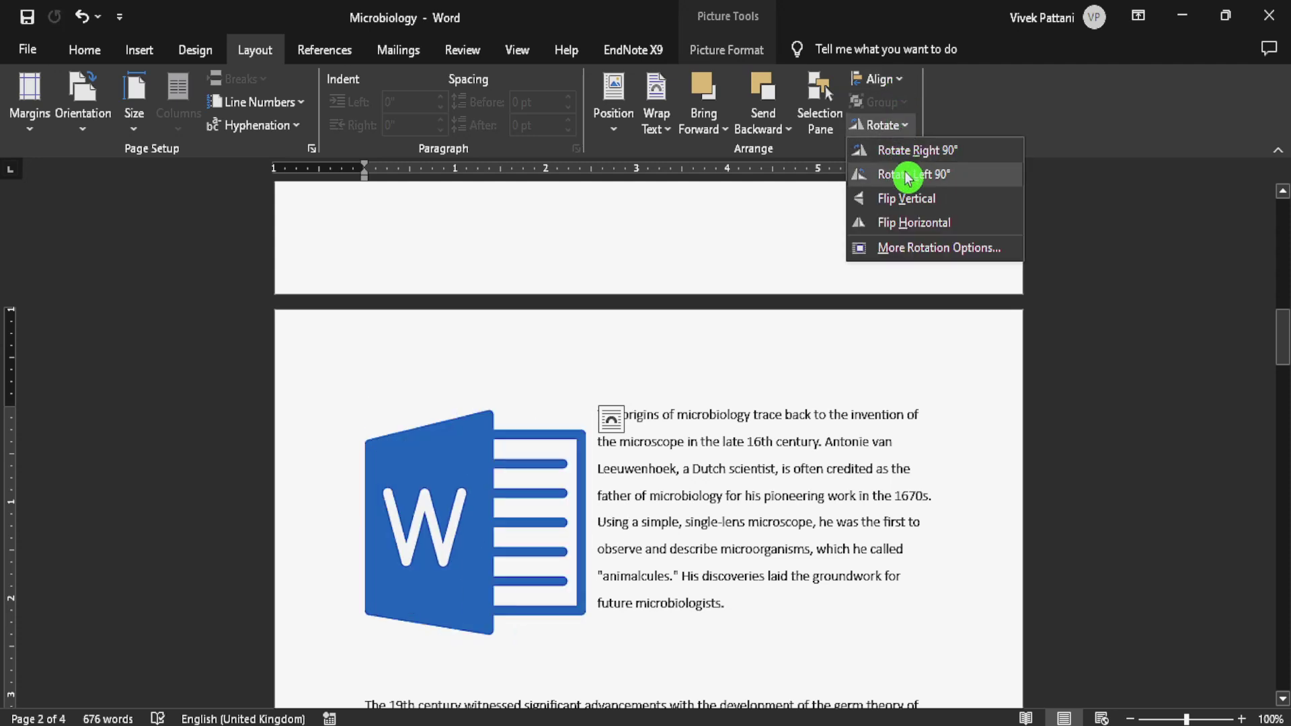
pyautogui.click(905, 128)
pyautogui.press('Escape')
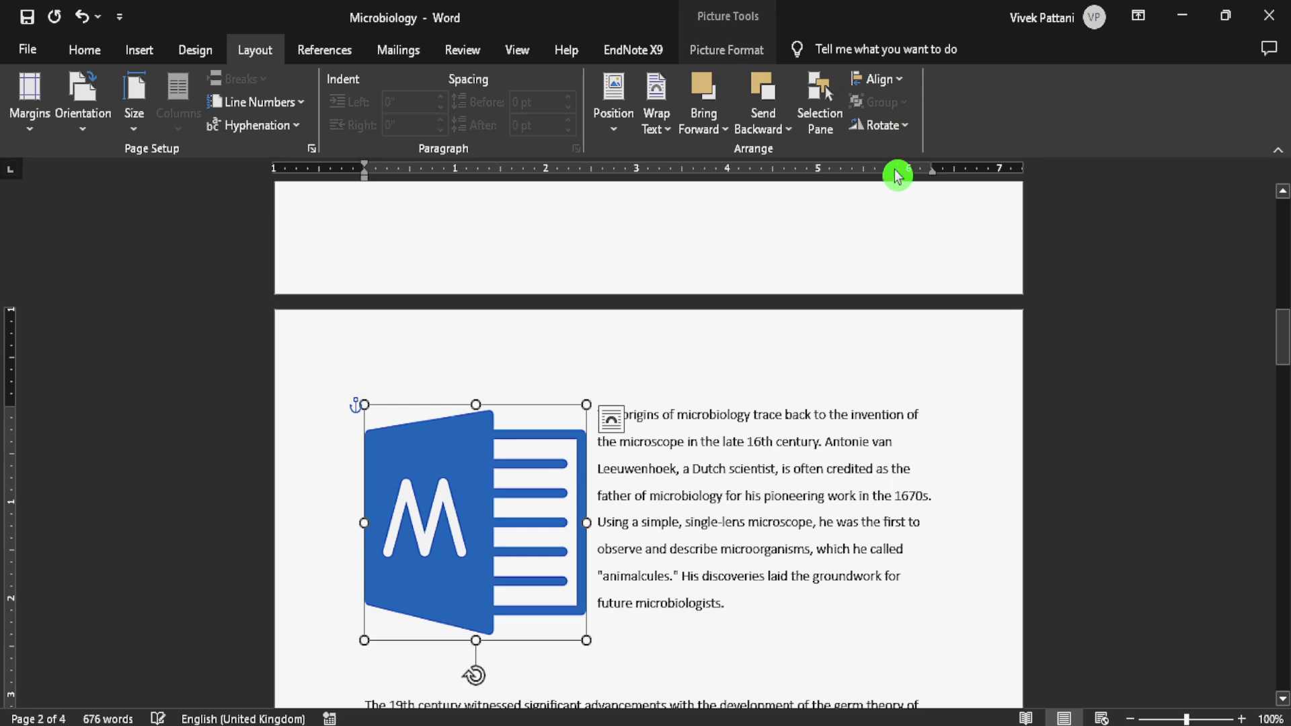
# Try the Align Center and Align Left options on the picture relative to the page.
pyautogui.click(899, 81)
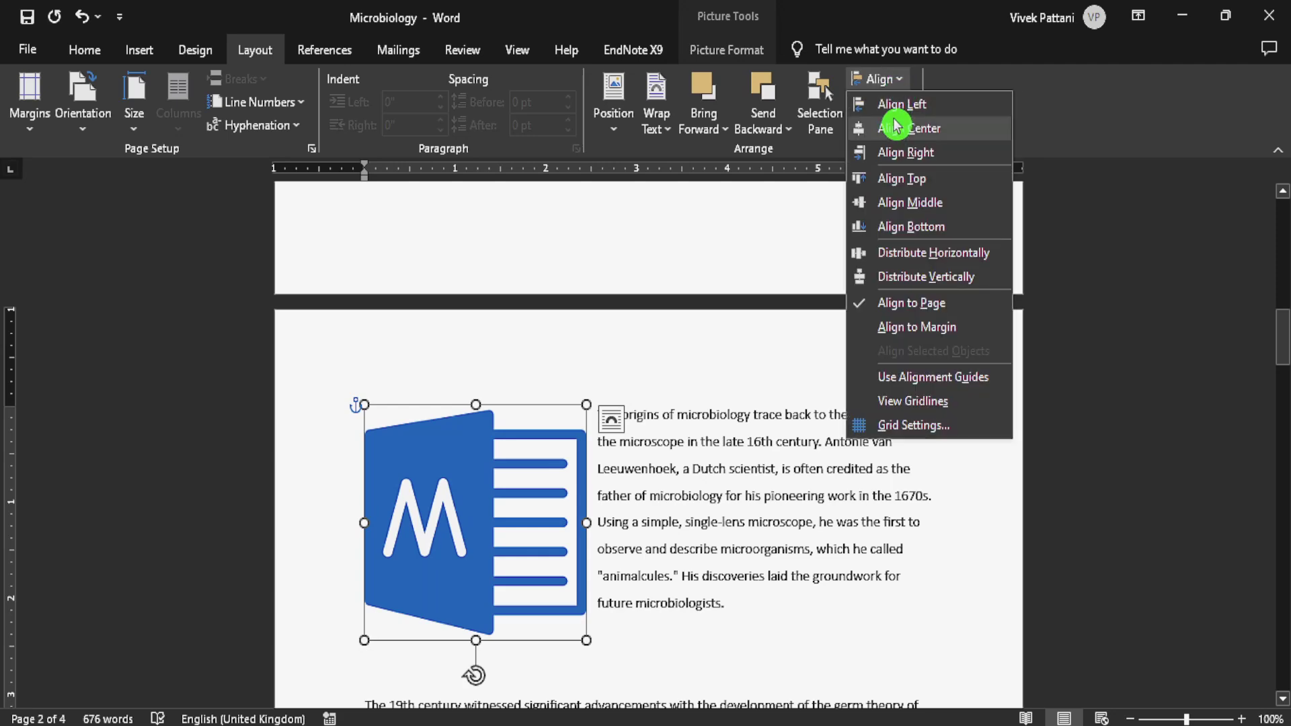
pyautogui.click(898, 125)
pyautogui.click(891, 81)
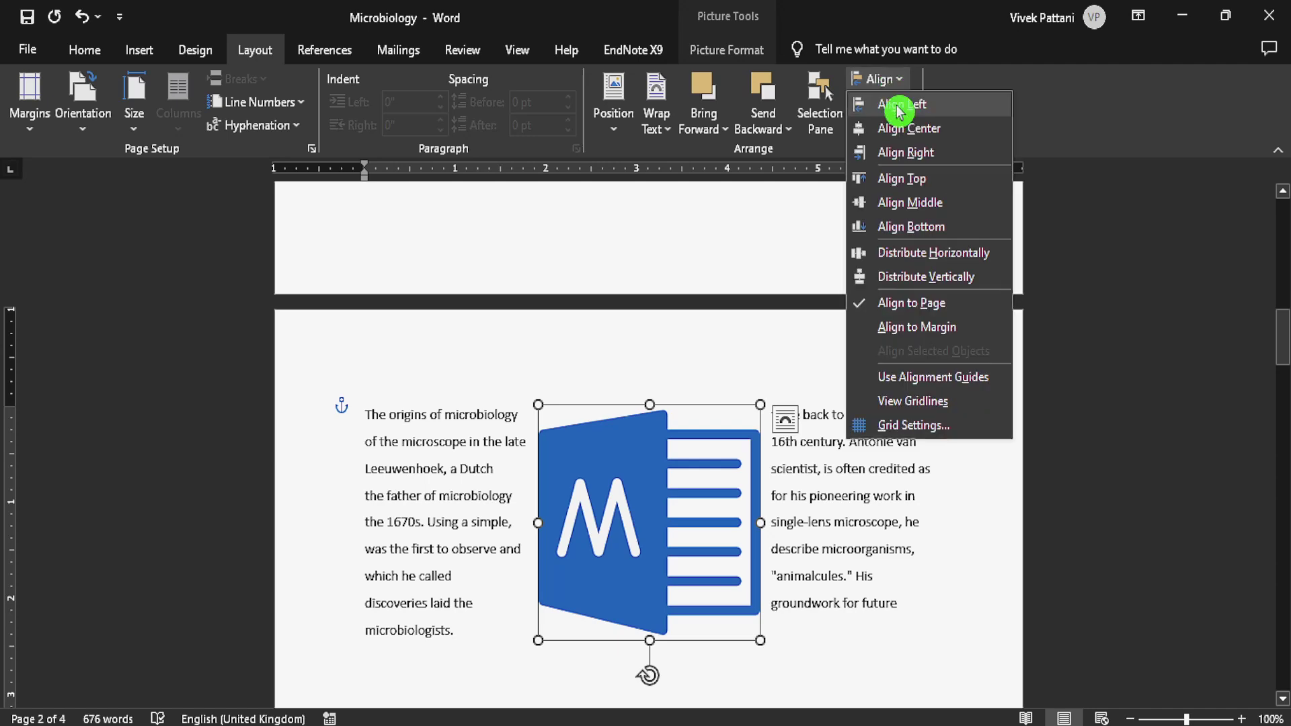
pyautogui.click(893, 108)
# Align the picture to the vertical middle and horizontal center of the page.
pyautogui.click(895, 84)
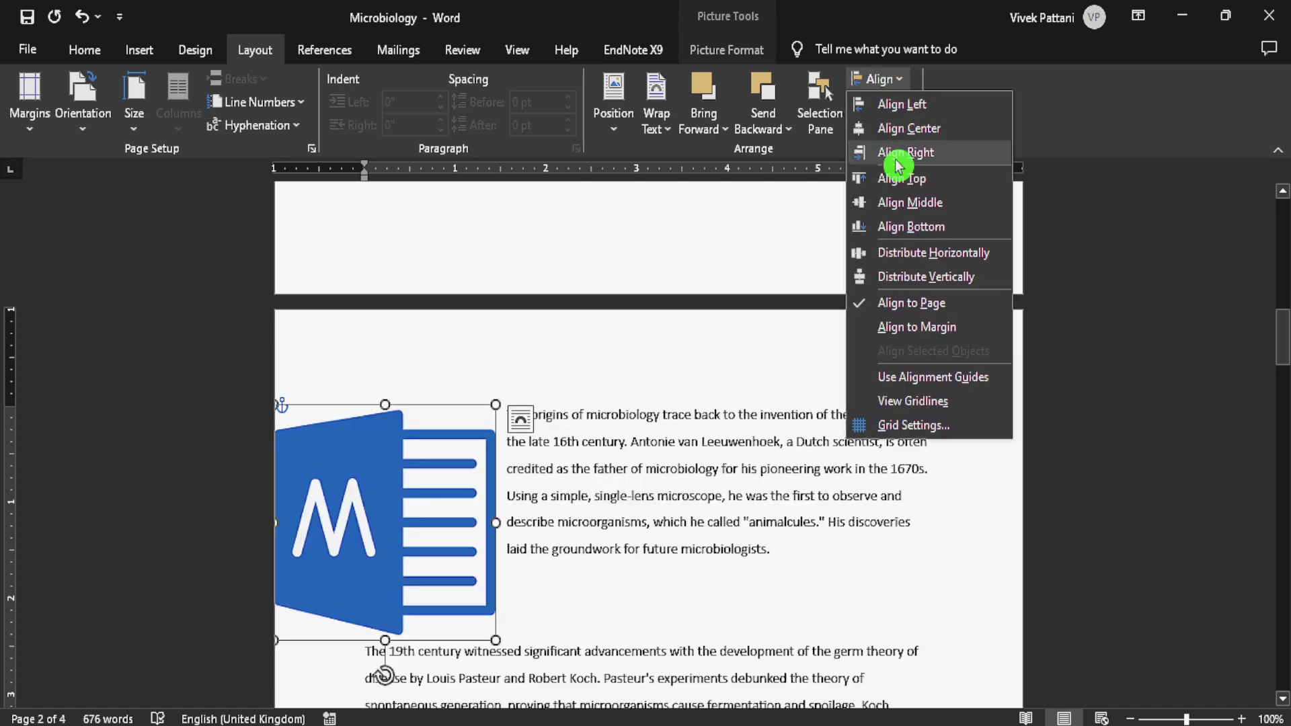
pyautogui.click(909, 202)
pyautogui.scroll(-8, 813, 481)
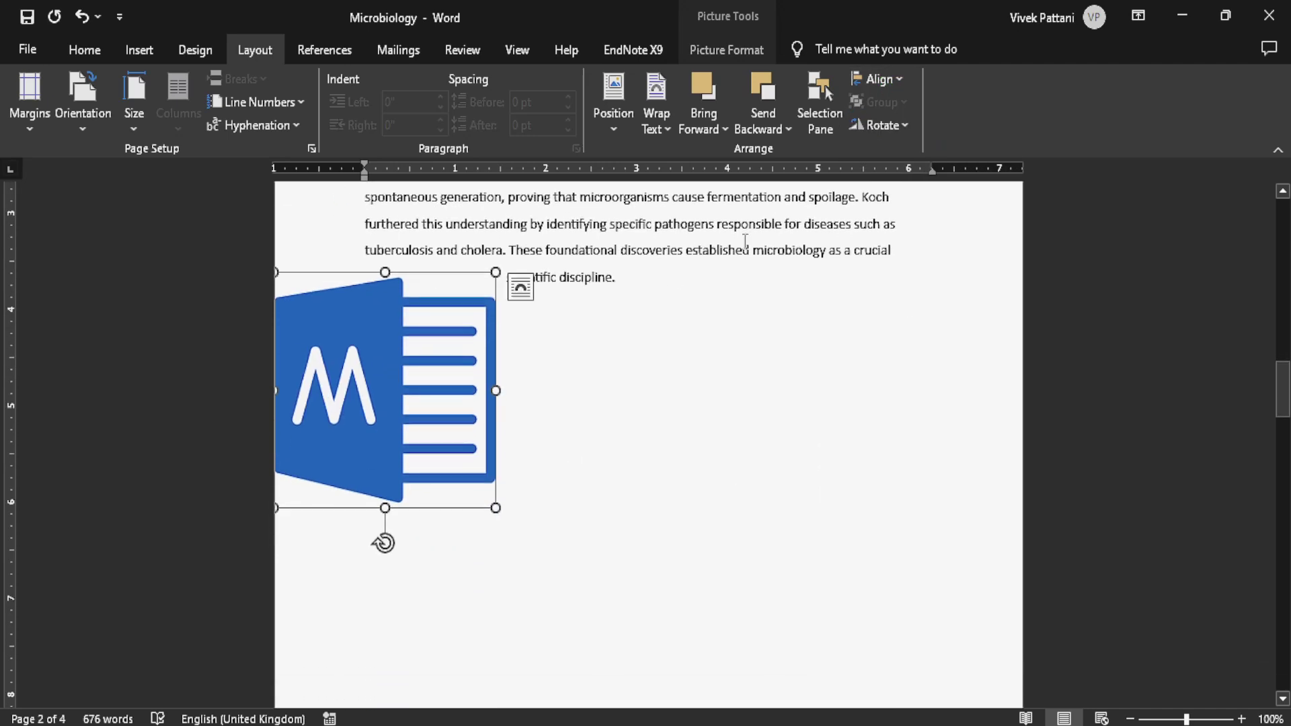
pyautogui.click(894, 82)
pyautogui.click(899, 129)
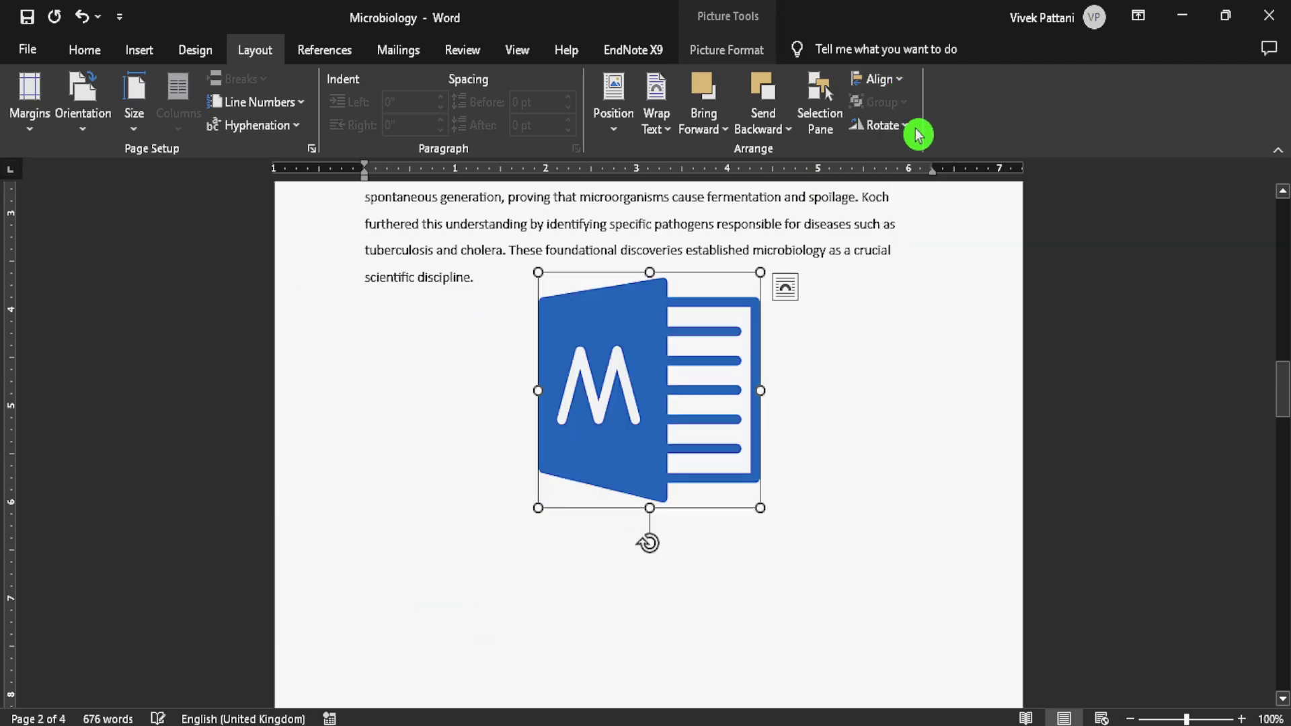
# Check the Bring Forward ordering options for the picture and delete it from the page.
pyautogui.click(699, 134)
pyautogui.click(748, 162)
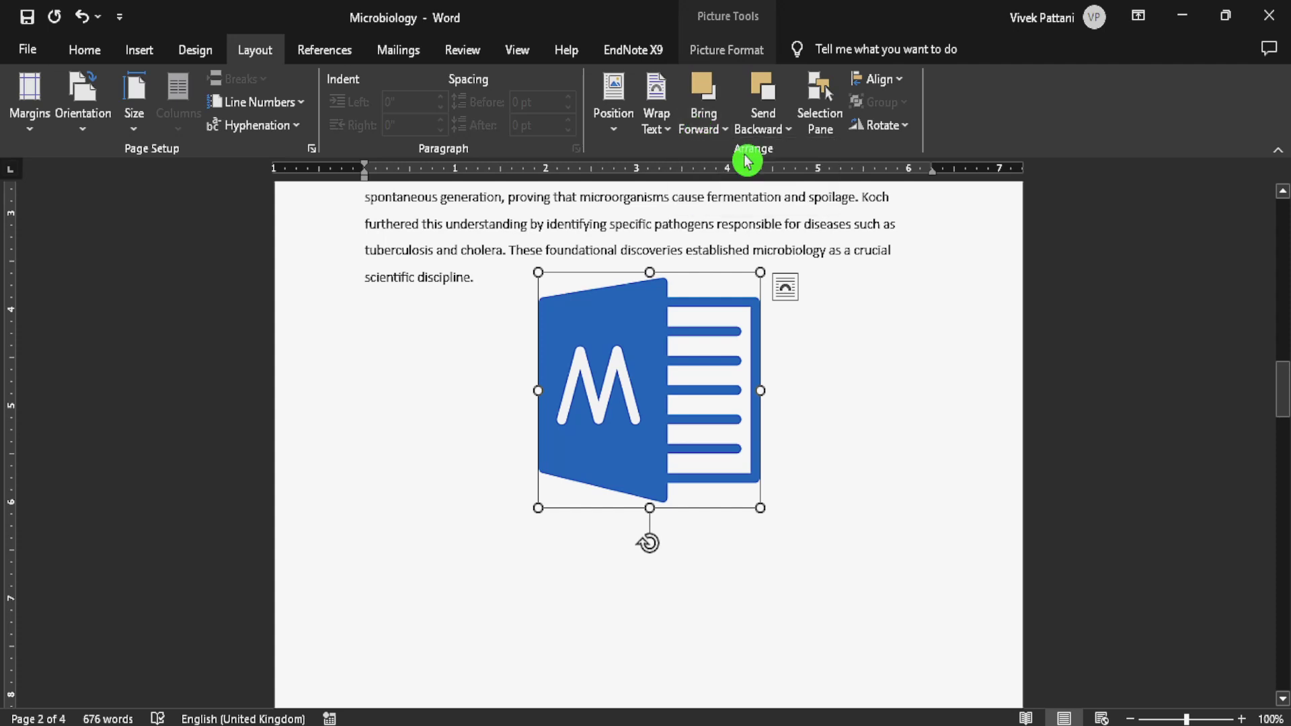
pyautogui.click(720, 127)
pyautogui.click(722, 173)
pyautogui.press('Delete')
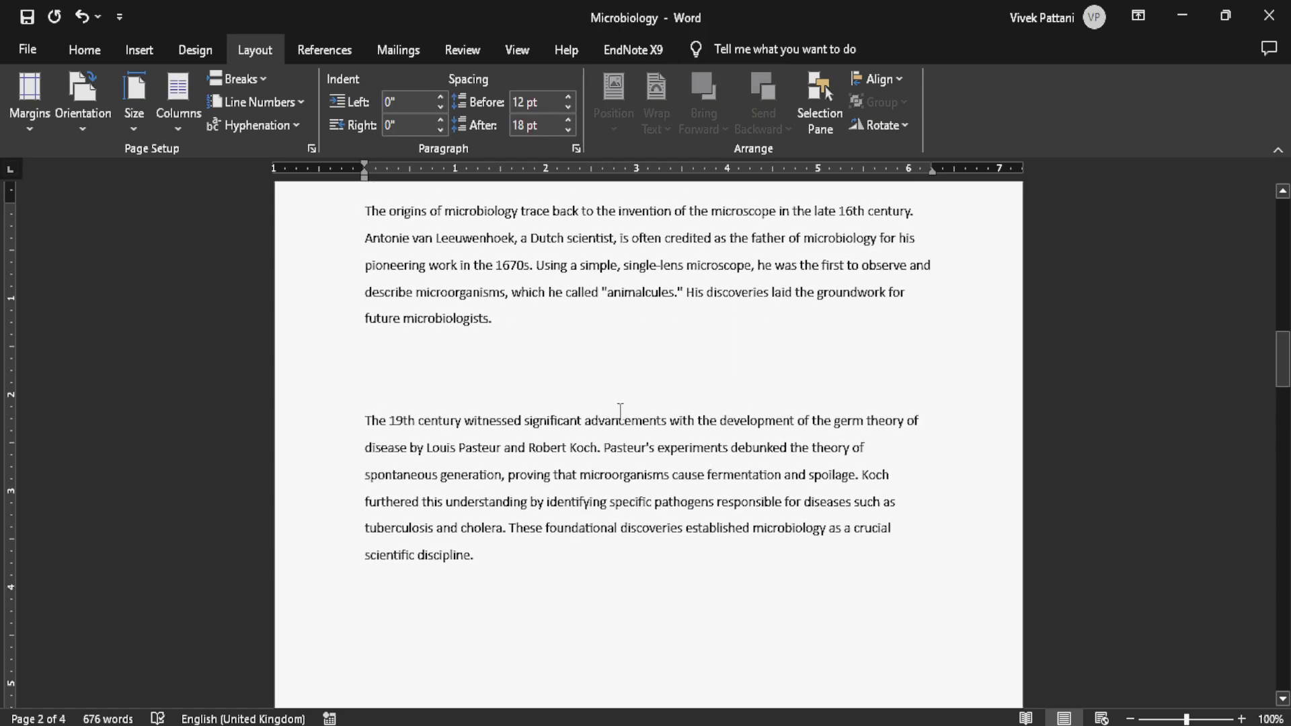